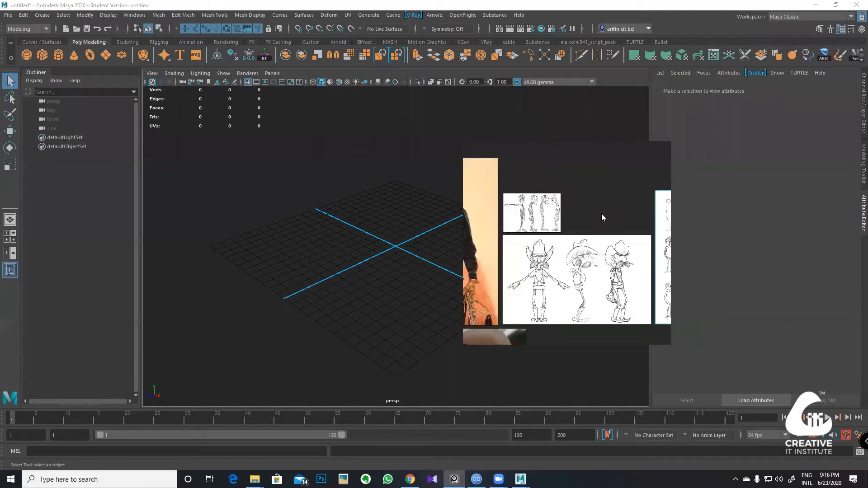
Step: Zoom the PureRef board in and out, then drag it lower and to the left
scroll(579, 258, "up", 6)
scroll(587, 216, "down", 10)
scroll(607, 173, "up", 2)
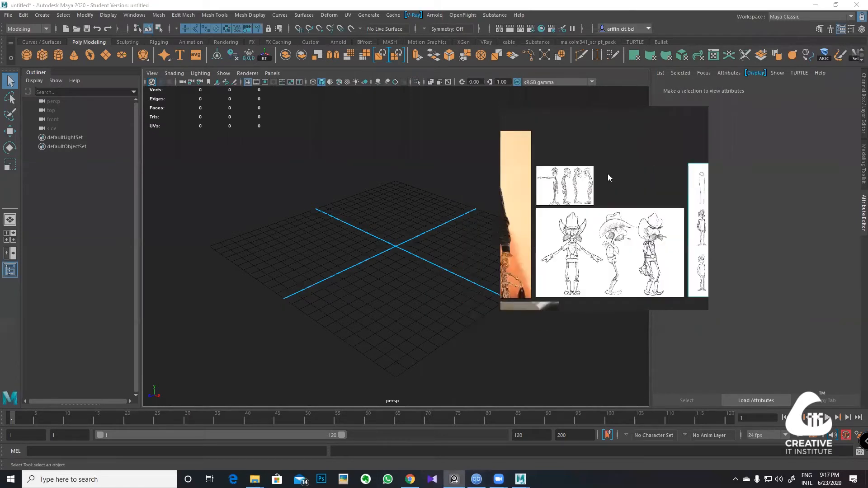
scroll(628, 210, "down", 6)
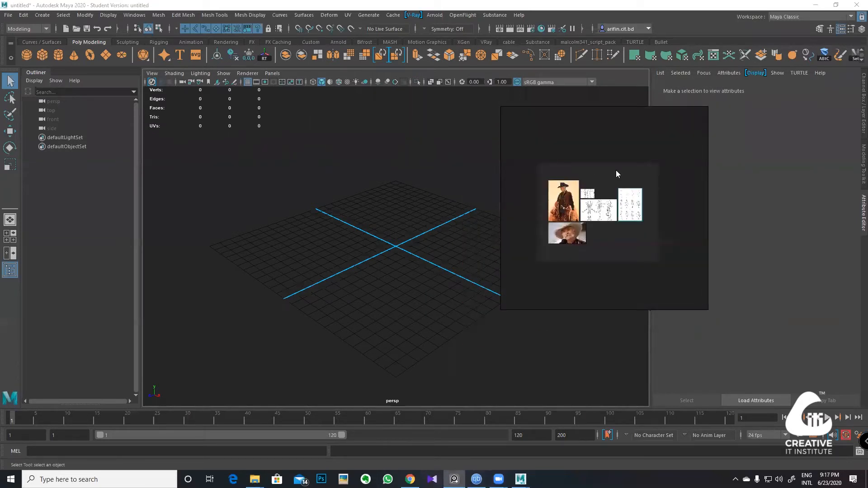
scroll(618, 174, "up", 8)
scroll(628, 172, "down", 1)
scroll(629, 171, "up", 1)
scroll(615, 214, "down", 2)
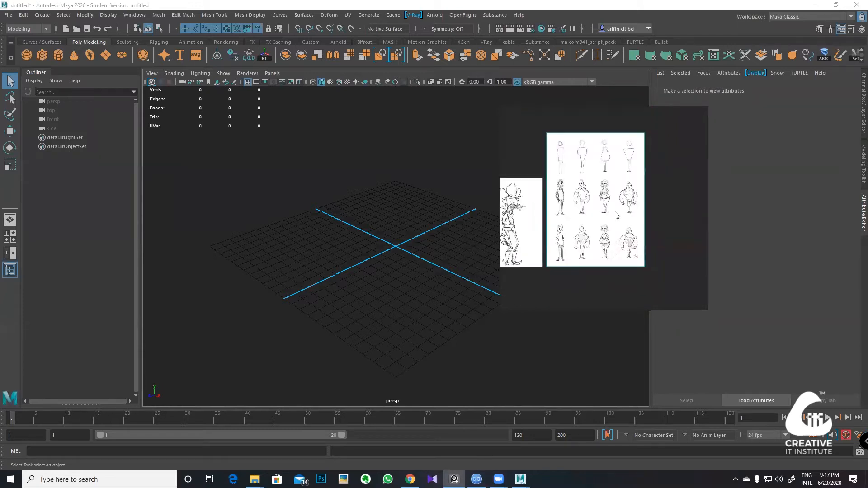
scroll(605, 180, "up", 3)
scroll(639, 219, "down", 2)
scroll(638, 219, "up", 1)
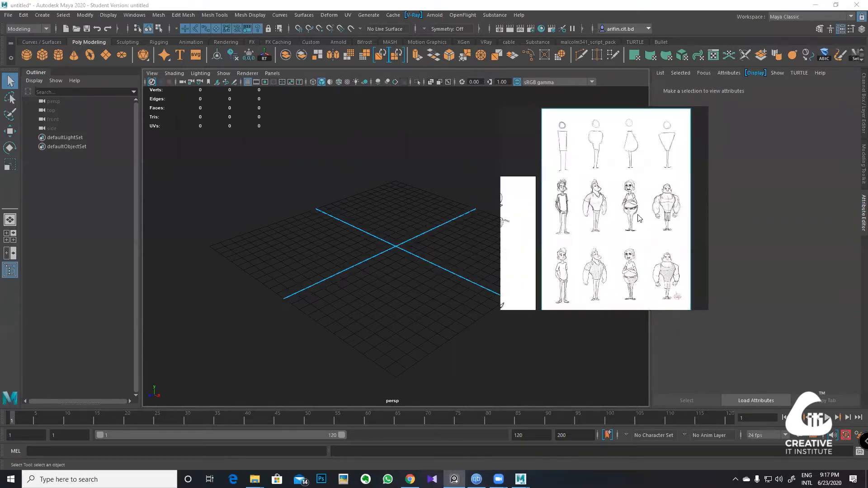
left_click_drag(660, 175, 587, 213)
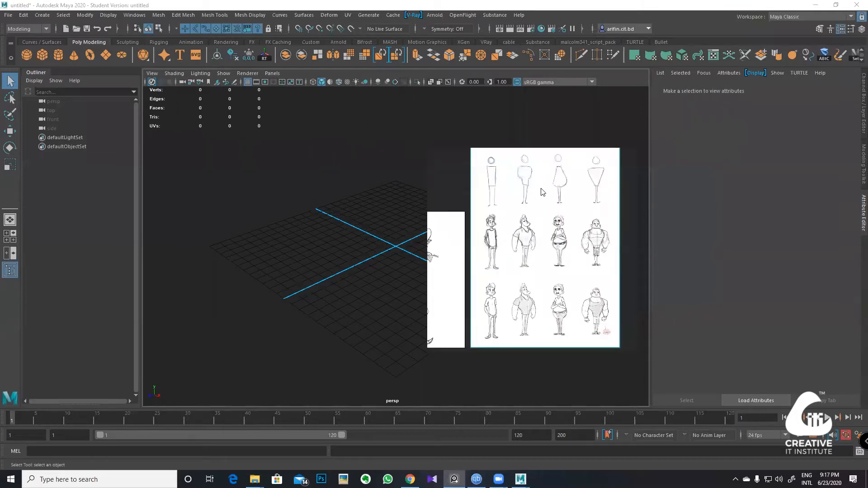
Step: Zoom onto the body-type sketch sheet and recentre it so every figure shows
scroll(542, 192, "up", 2)
scroll(533, 188, "down", 2)
scroll(519, 170, "up", 2)
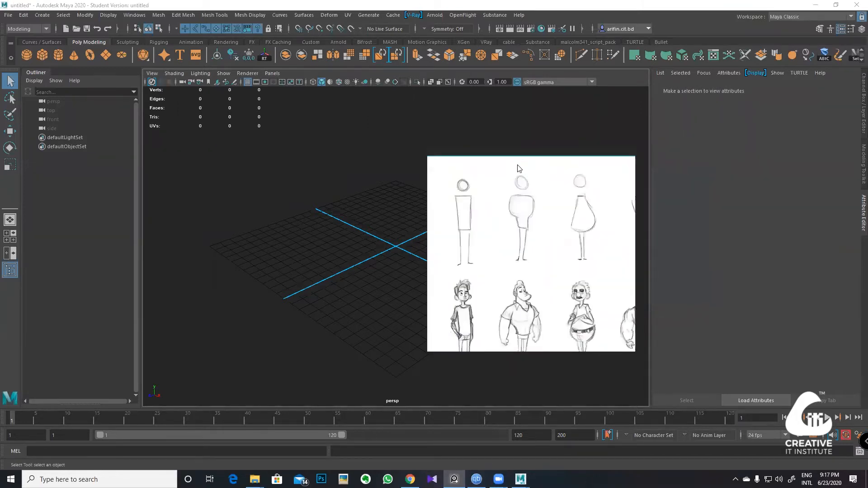
scroll(533, 190, "down", 2)
scroll(490, 210, "up", 2)
scroll(520, 194, "down", 1)
scroll(552, 184, "down", 1)
scroll(596, 197, "up", 2)
scroll(580, 211, "down", 2)
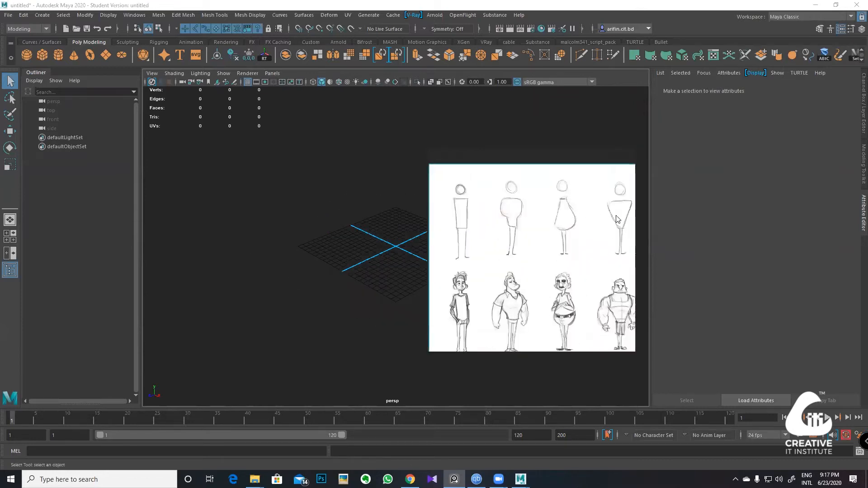
scroll(585, 210, "up", 1)
left_click_drag(582, 205, 577, 196)
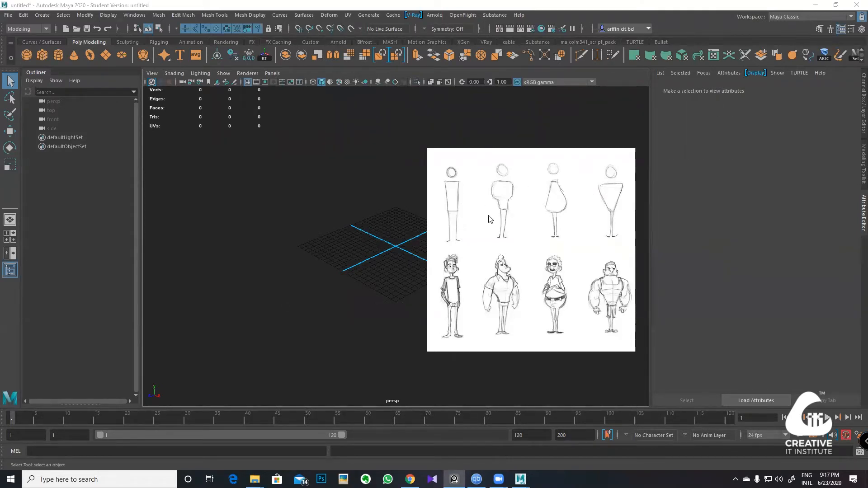
scroll(441, 182, "up", 3)
scroll(441, 181, "down", 4)
scroll(439, 189, "up", 5)
scroll(459, 205, "down", 2)
scroll(450, 205, "up", 2)
scroll(445, 209, "down", 2)
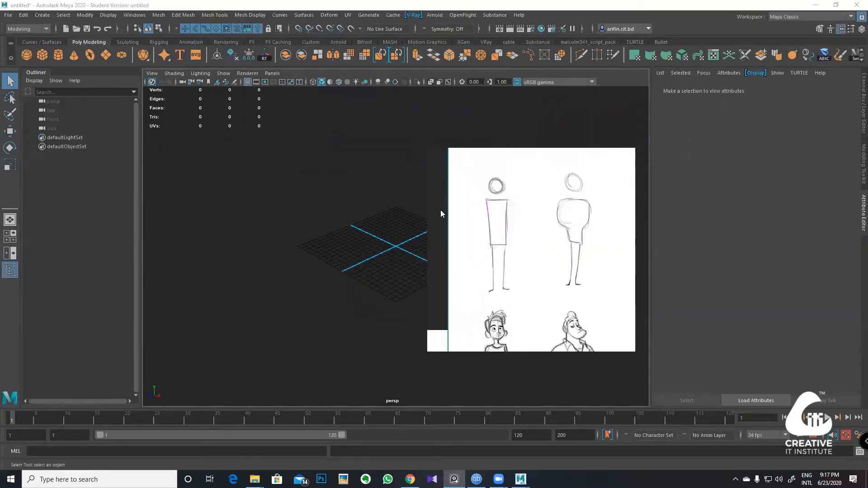
scroll(477, 217, "up", 3)
scroll(493, 220, "down", 1)
scroll(492, 220, "up", 1)
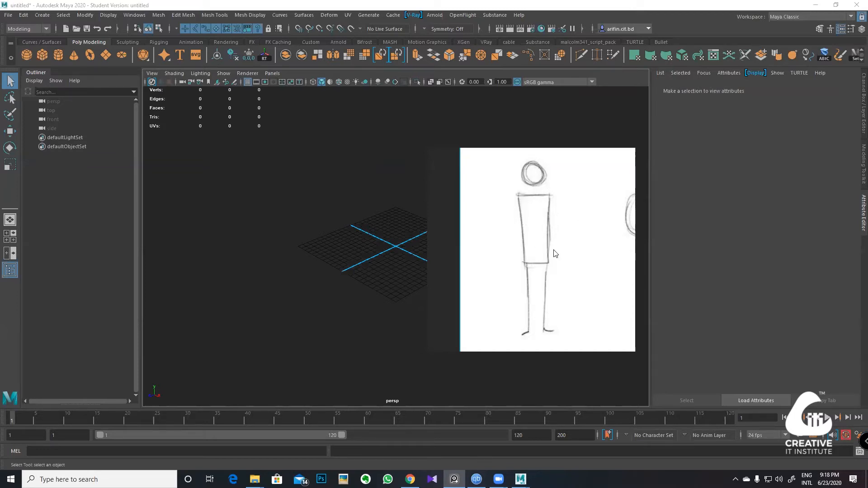
scroll(558, 222, "down", 2)
scroll(550, 229, "up", 2)
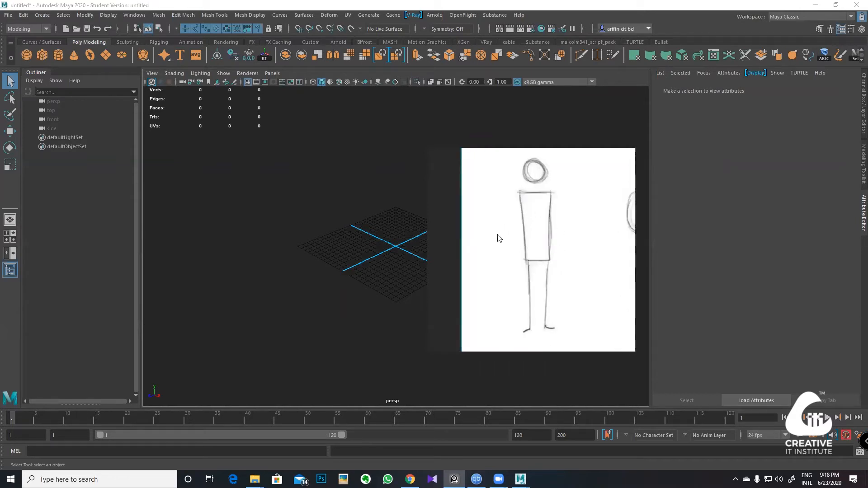
scroll(505, 227, "down", 3)
scroll(544, 228, "down", 4)
scroll(565, 219, "up", 5)
scroll(560, 191, "down", 1)
scroll(542, 202, "up", 2)
scroll(542, 199, "down", 2)
scroll(545, 194, "up", 2)
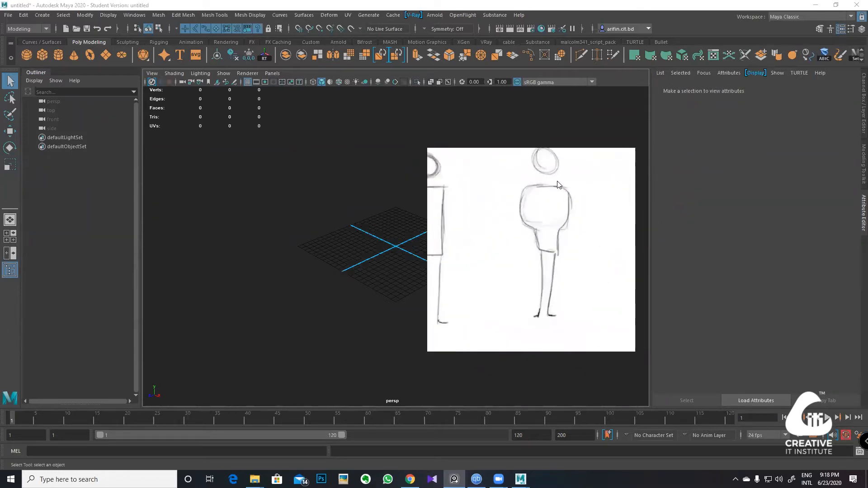
scroll(521, 248, "down", 2)
scroll(546, 195, "up", 2)
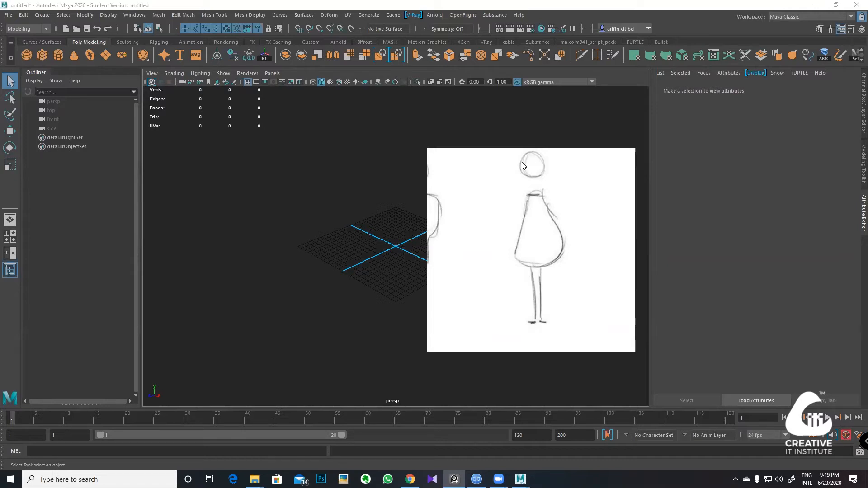
scroll(527, 214, "down", 5)
scroll(589, 210, "up", 3)
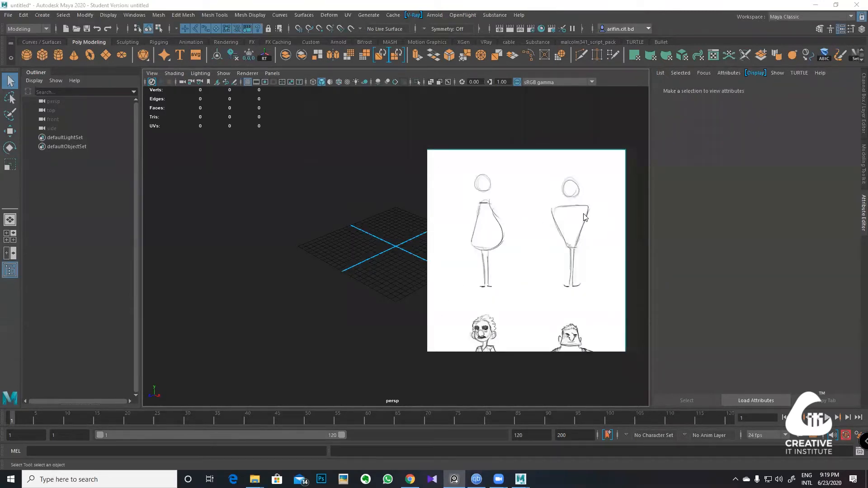
scroll(575, 180, "up", 1)
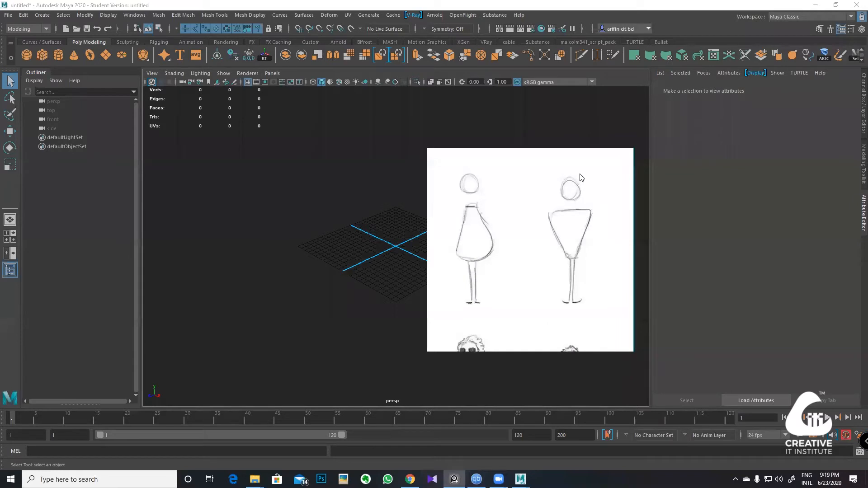
scroll(595, 229, "up", 2)
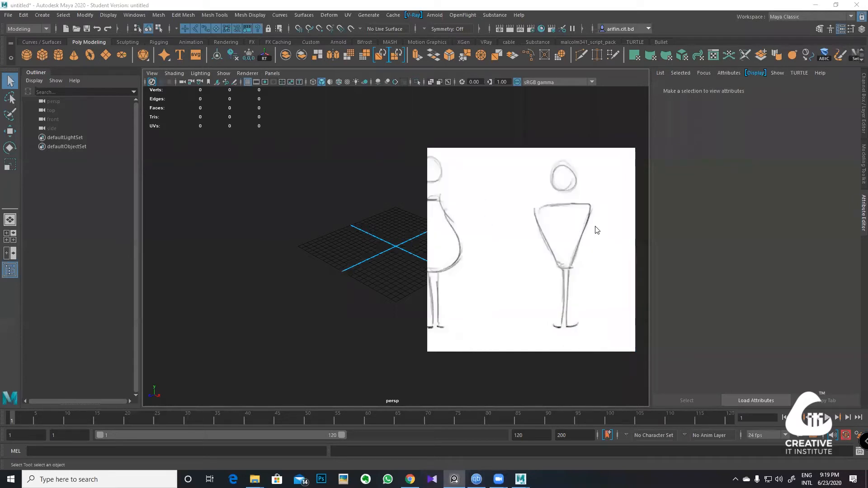
scroll(595, 228, "up", 1)
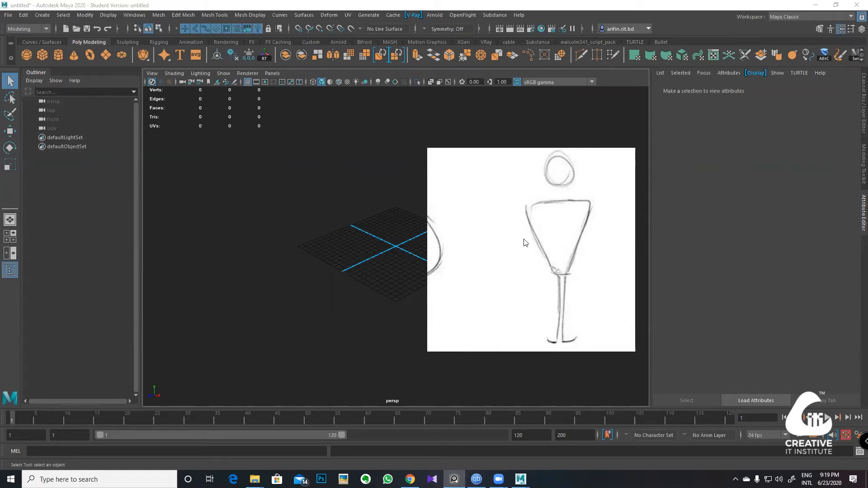
scroll(590, 208, "down", 6)
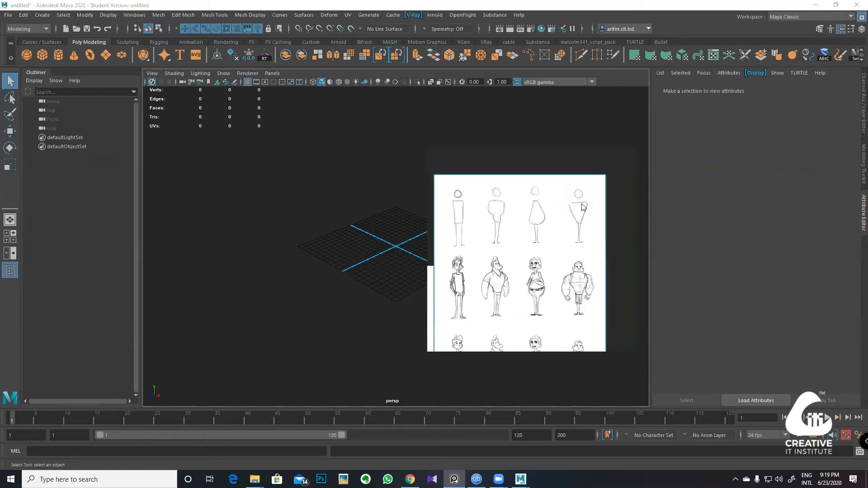
Step: Zoom the PureRef board out until the cowboy turnaround sketches appear beside the body-type sheet
scroll(480, 252, "up", 2)
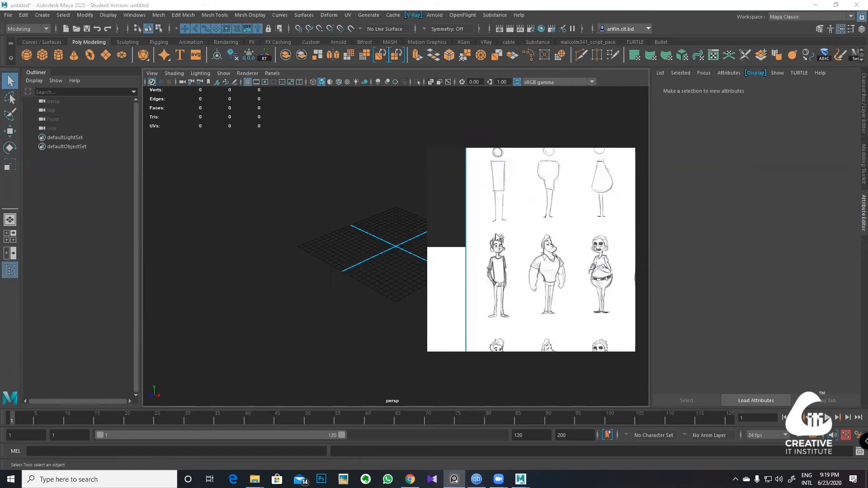
scroll(504, 274, "up", 2)
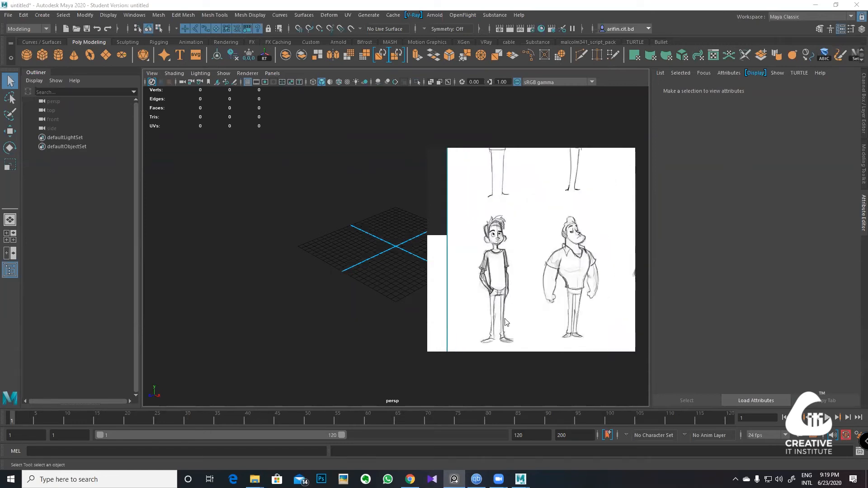
scroll(482, 278, "down", 1)
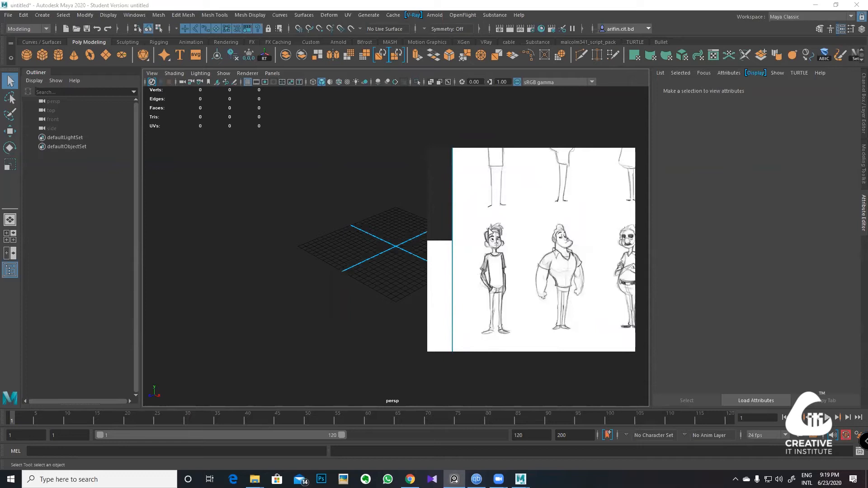
scroll(517, 252, "down", 1)
scroll(561, 217, "down", 2)
scroll(558, 257, "up", 4)
scroll(542, 343, "down", 4)
scroll(545, 281, "down", 1)
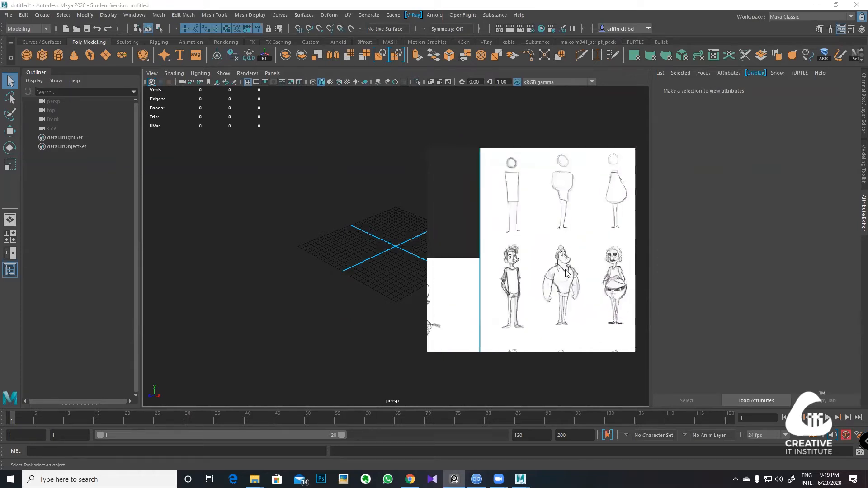
scroll(555, 218, "down", 2)
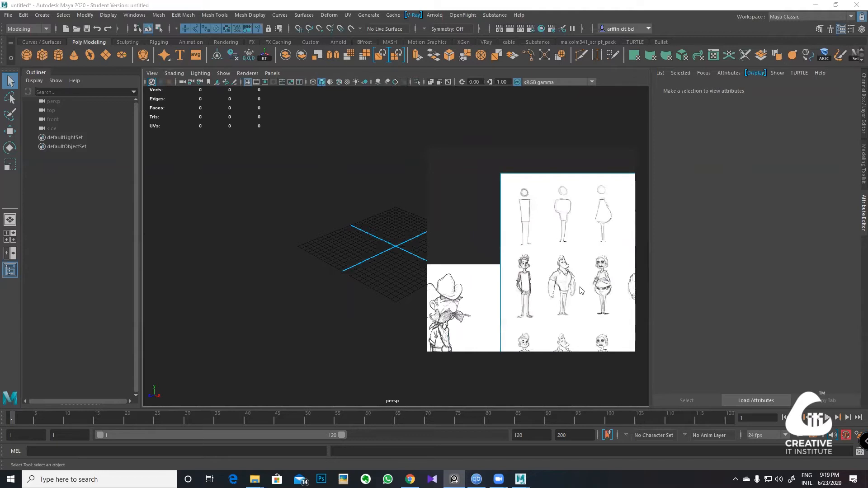
scroll(586, 303, "up", 3)
scroll(575, 228, "down", 2)
scroll(571, 264, "up", 2)
scroll(567, 209, "down", 6)
scroll(574, 203, "up", 3)
scroll(576, 226, "down", 1)
scroll(578, 249, "up", 2)
scroll(579, 244, "down", 3)
scroll(578, 244, "down", 4)
scroll(570, 257, "up", 3)
scroll(560, 271, "down", 2)
scroll(549, 285, "up", 3)
scroll(546, 289, "down", 4)
scroll(552, 283, "up", 3)
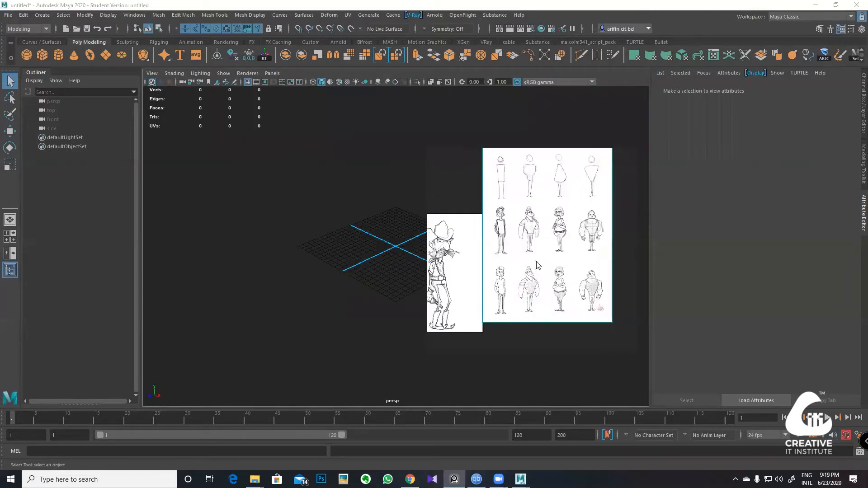
scroll(538, 244, "down", 2)
scroll(525, 211, "up", 2)
scroll(526, 209, "down", 2)
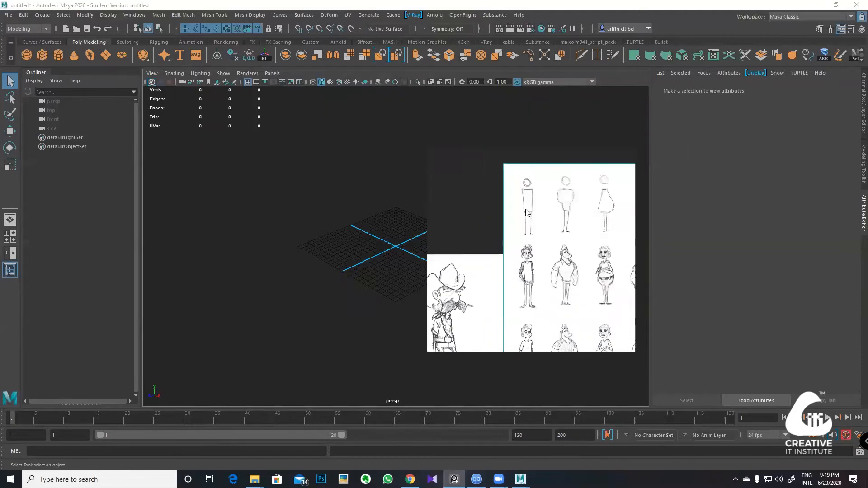
scroll(530, 202, "up", 1)
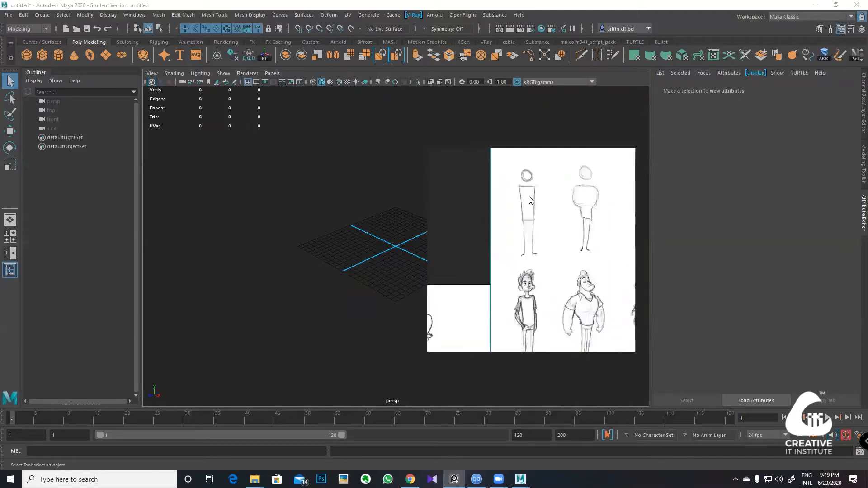
scroll(529, 194, "down", 2)
scroll(601, 239, "up", 1)
scroll(602, 238, "down", 2)
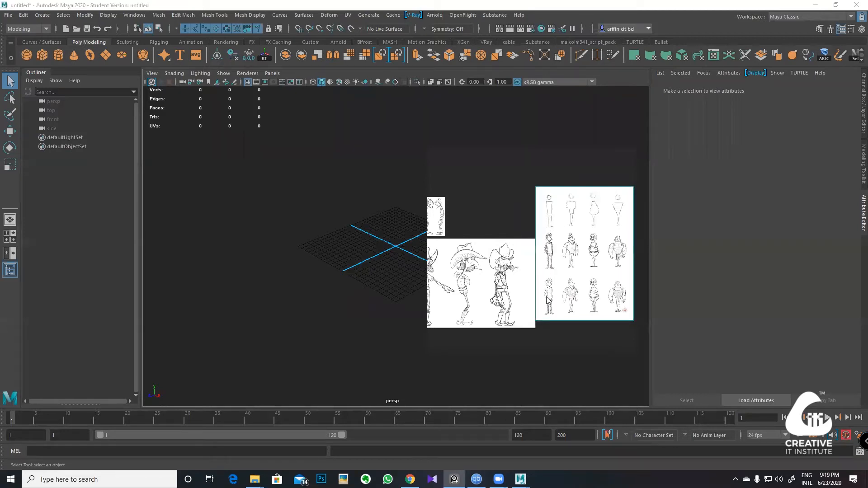
scroll(545, 309, "up", 2)
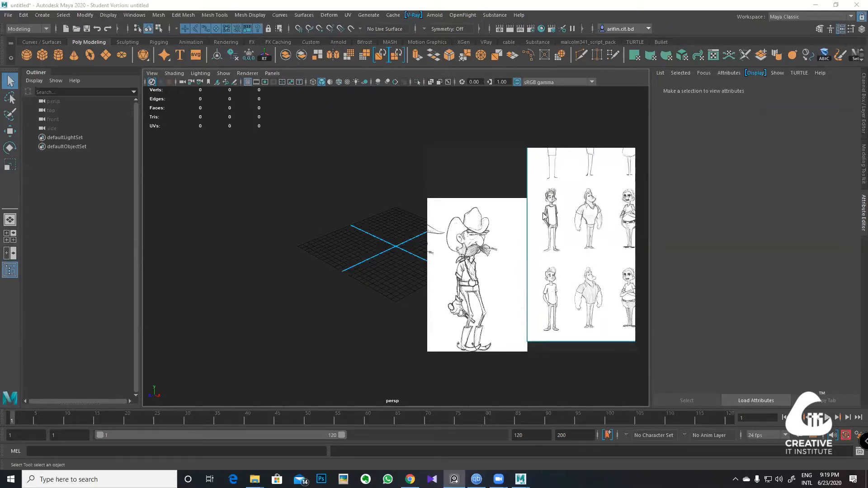
scroll(583, 252, "down", 2)
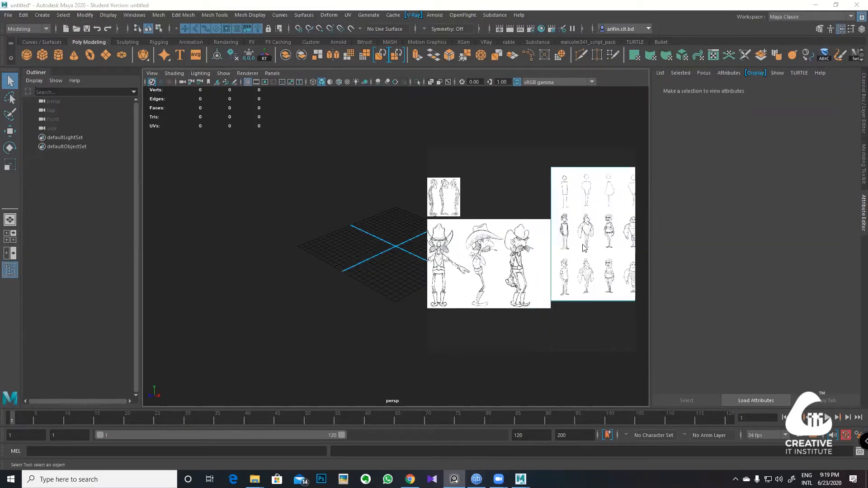
scroll(579, 248, "down", 2)
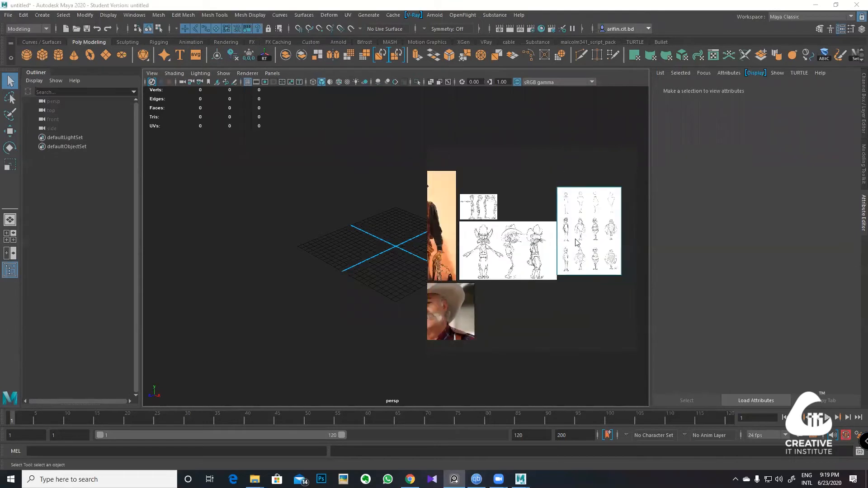
scroll(576, 250, "up", 2)
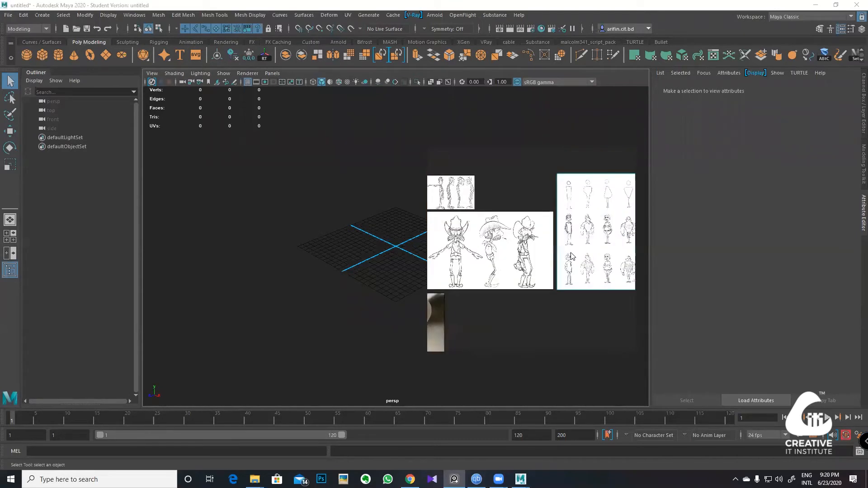
scroll(436, 248, "up", 4)
scroll(450, 245, "down", 2)
scroll(475, 249, "up", 2)
scroll(497, 251, "down", 2)
scroll(526, 251, "up", 2)
scroll(565, 270, "down", 2)
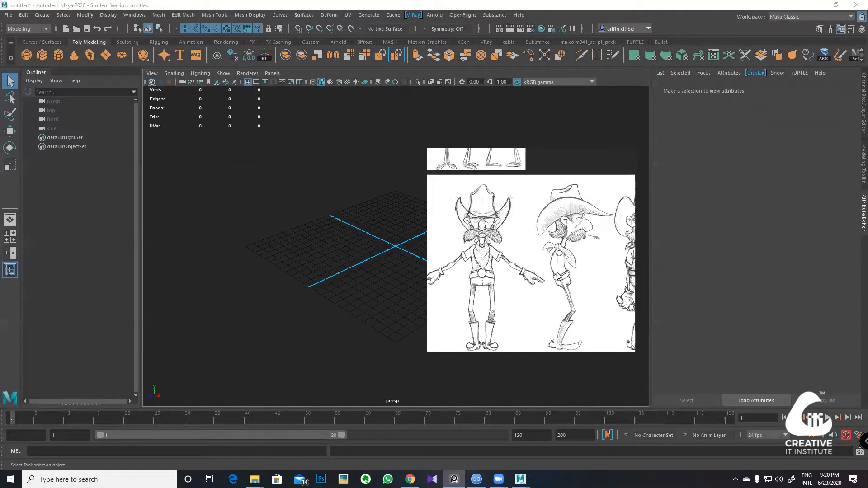
scroll(567, 268, "down", 2)
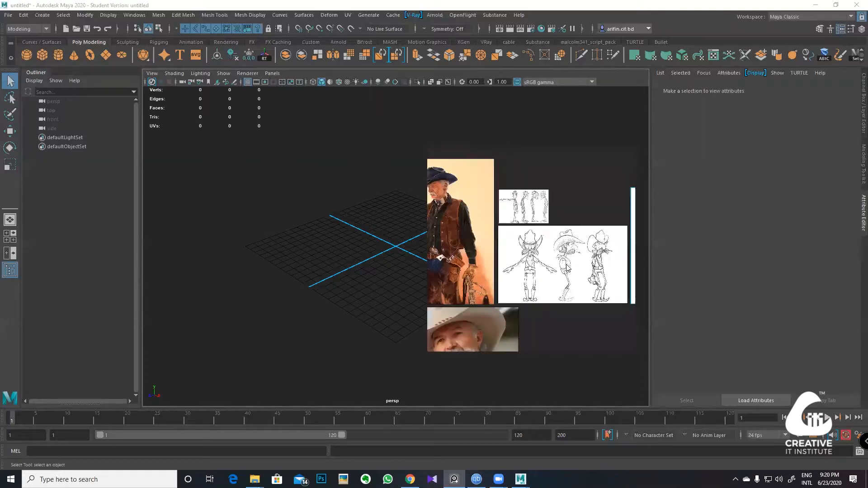
scroll(579, 263, "up", 1)
scroll(519, 240, "up", 1)
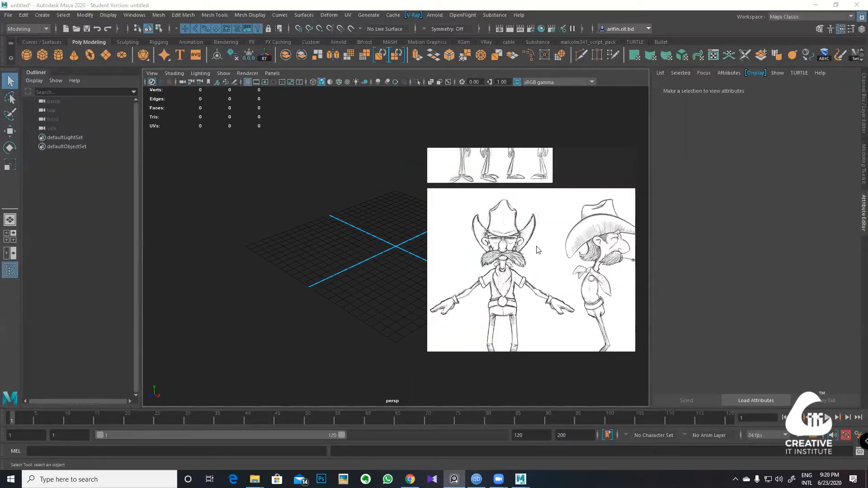
scroll(537, 250, "down", 1)
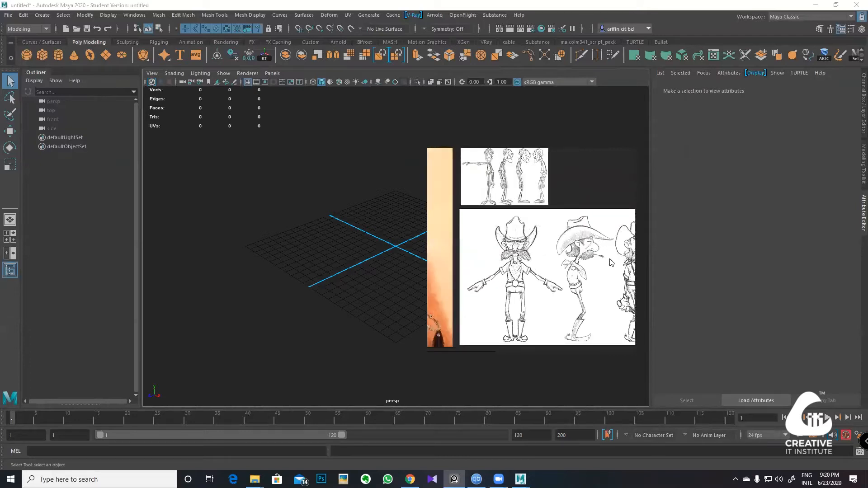
scroll(610, 253, "up", 1)
scroll(608, 253, "up", 2)
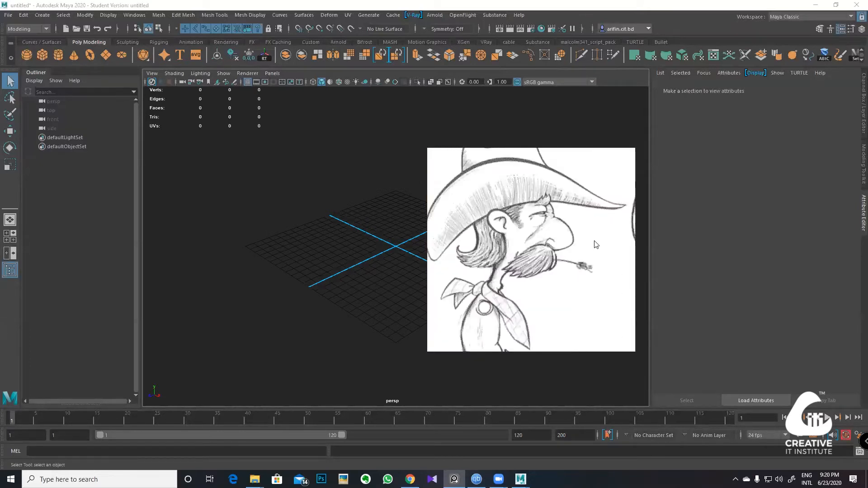
scroll(584, 264, "down", 1)
scroll(588, 254, "down", 2)
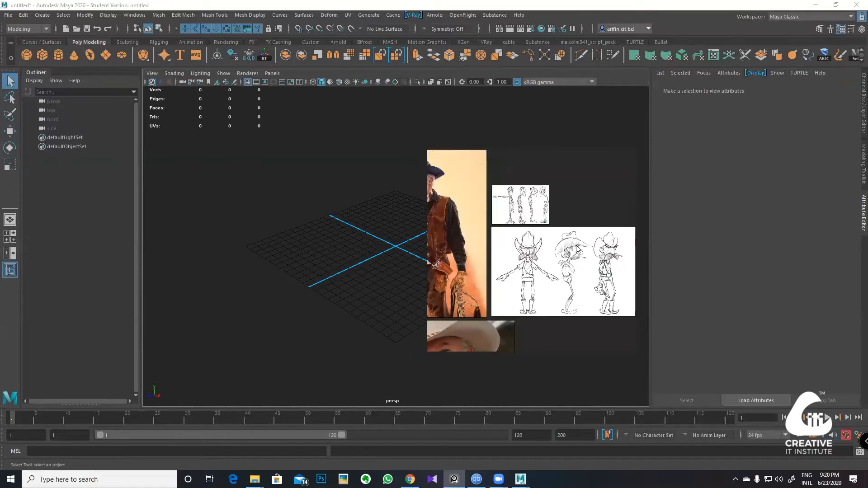
scroll(573, 254, "up", 1)
scroll(545, 248, "up", 1)
scroll(545, 248, "down", 2)
scroll(547, 226, "up", 1)
scroll(457, 209, "up", 2)
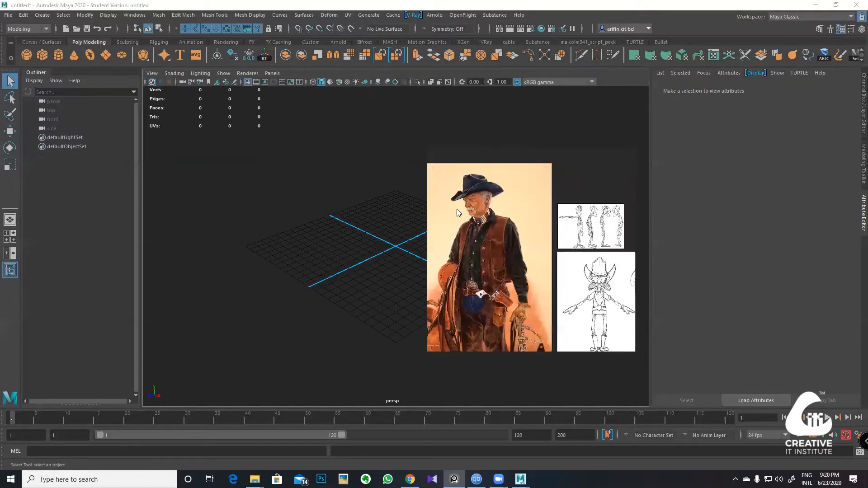
scroll(465, 235, "down", 1)
scroll(502, 268, "down", 2)
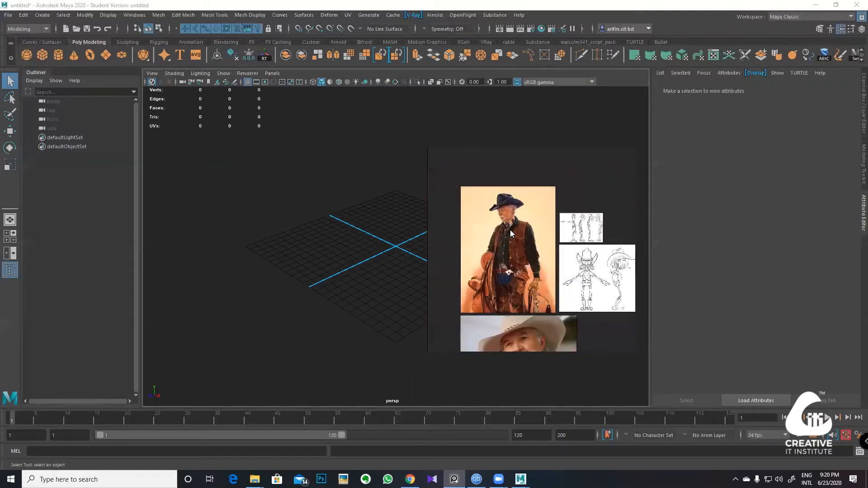
scroll(510, 229, "up", 2)
scroll(511, 208, "up", 1)
scroll(506, 215, "down", 3)
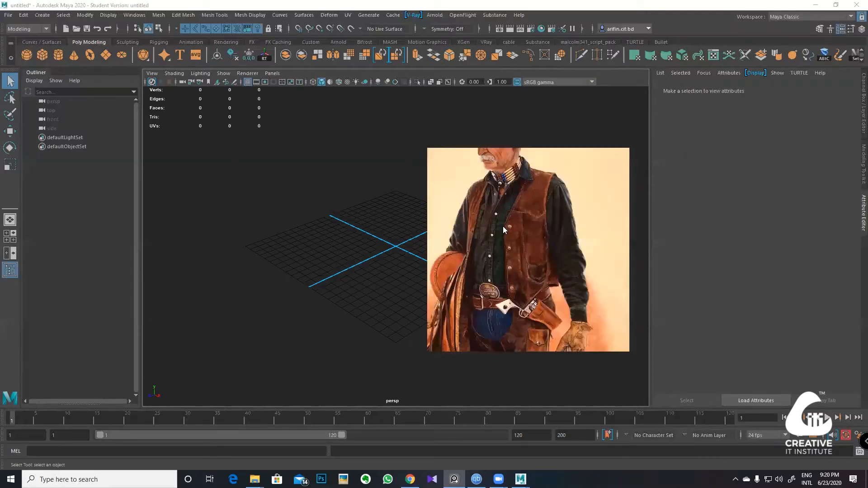
scroll(508, 220, "up", 2)
scroll(412, 212, "down", 3)
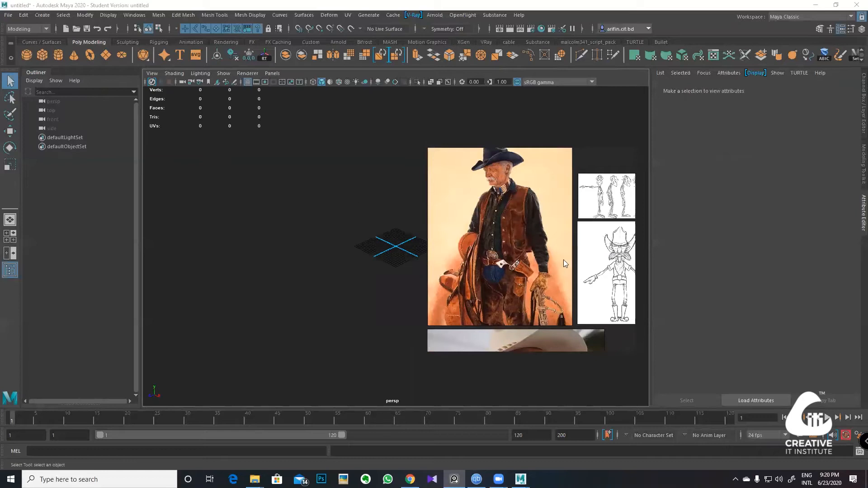
scroll(563, 259, "down", 2)
scroll(552, 243, "up", 4)
scroll(552, 242, "down", 4)
scroll(481, 204, "up", 4)
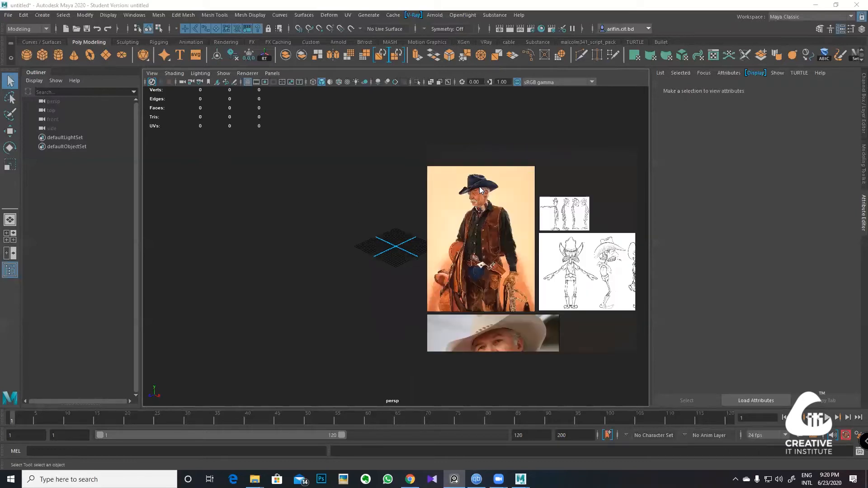
scroll(486, 211, "down", 2)
scroll(478, 218, "up", 3)
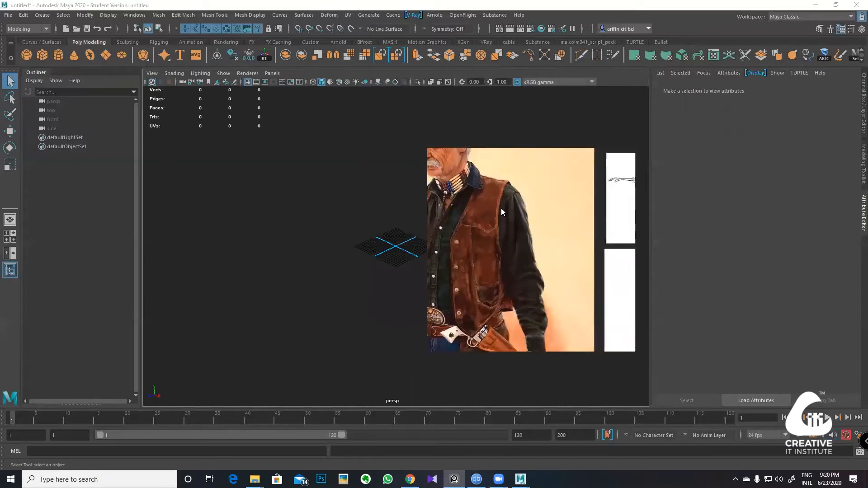
scroll(492, 199, "down", 2)
scroll(483, 290, "up", 3)
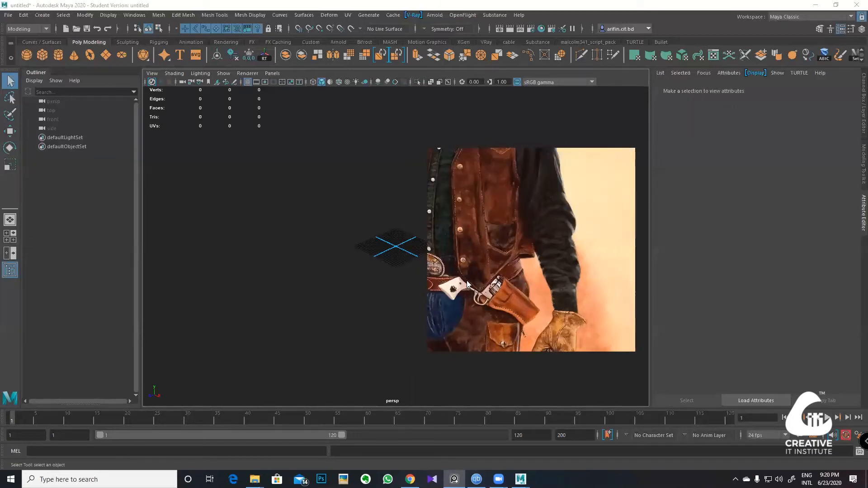
scroll(511, 303, "down", 3)
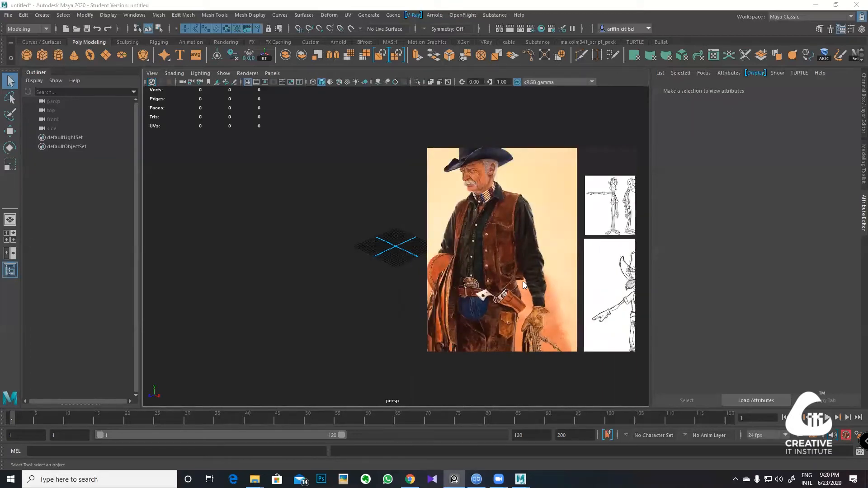
scroll(536, 265, "down", 1)
scroll(530, 303, "up", 4)
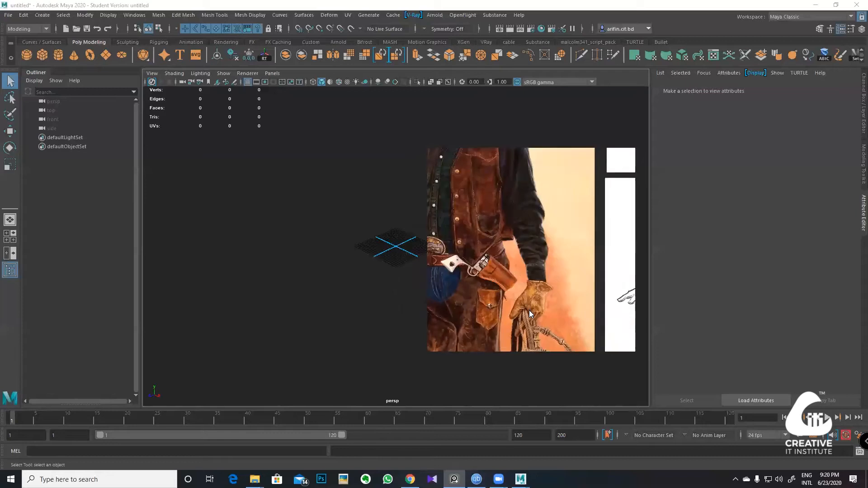
scroll(519, 310, "down", 4)
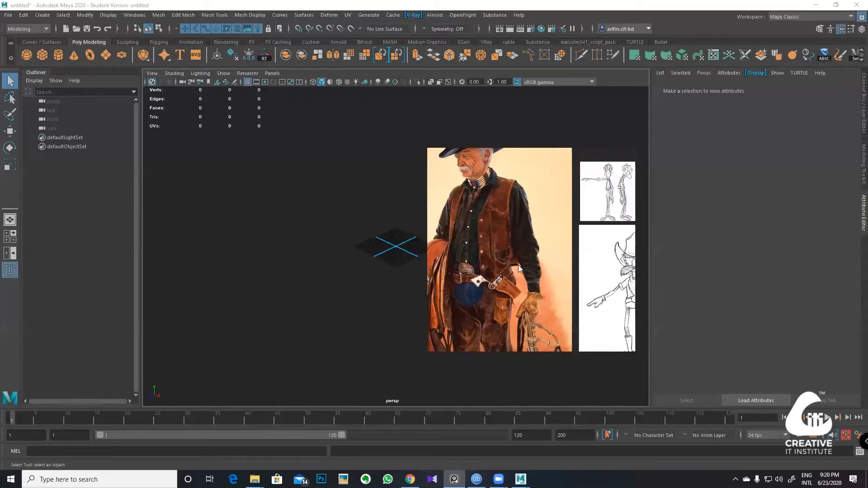
scroll(490, 247, "down", 3)
scroll(476, 287, "up", 1)
scroll(546, 290, "down", 3)
scroll(583, 308, "up", 3)
scroll(542, 266, "up", 4)
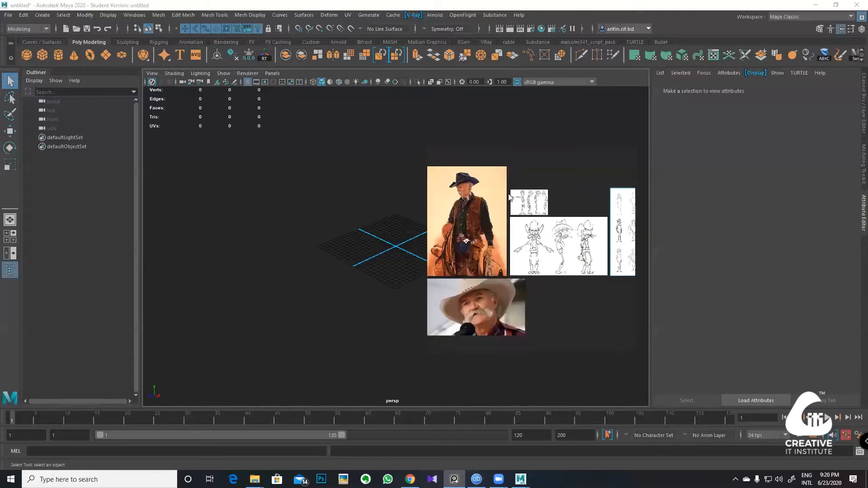
scroll(551, 226, "down", 1)
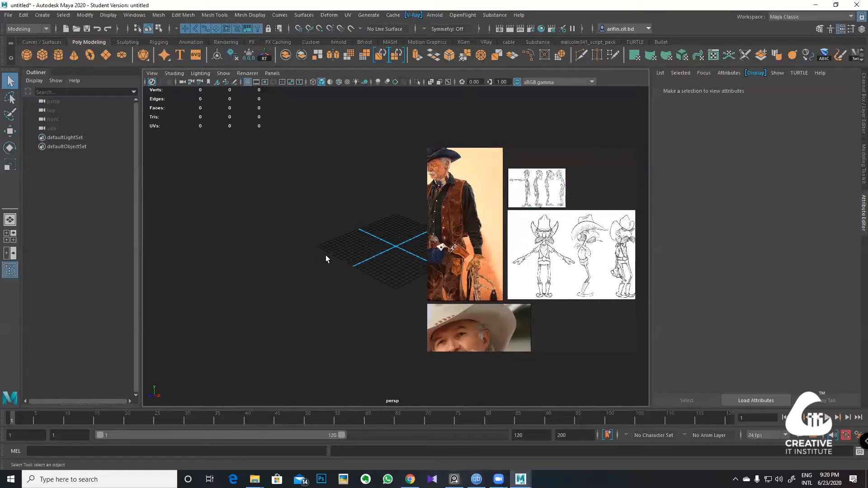
scroll(341, 237, "down", 3)
Step: Move the reference board aside and maximize Maya's front view
key("space")
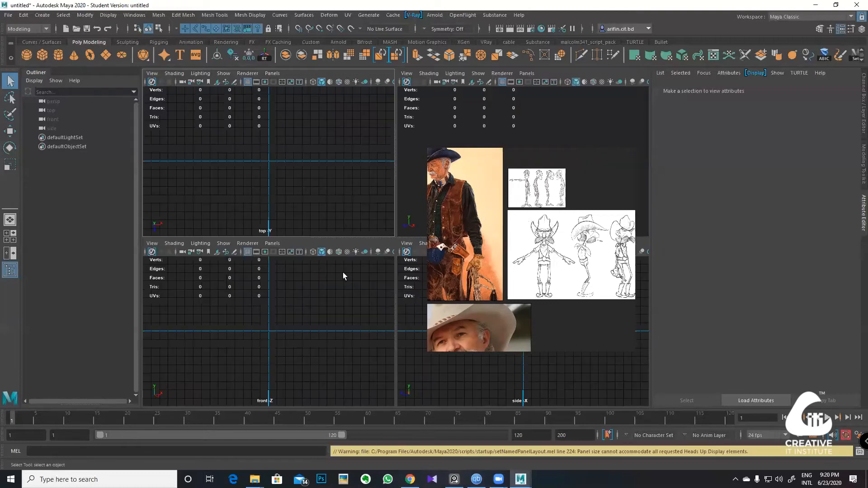
left_click_drag(552, 167, 672, 173)
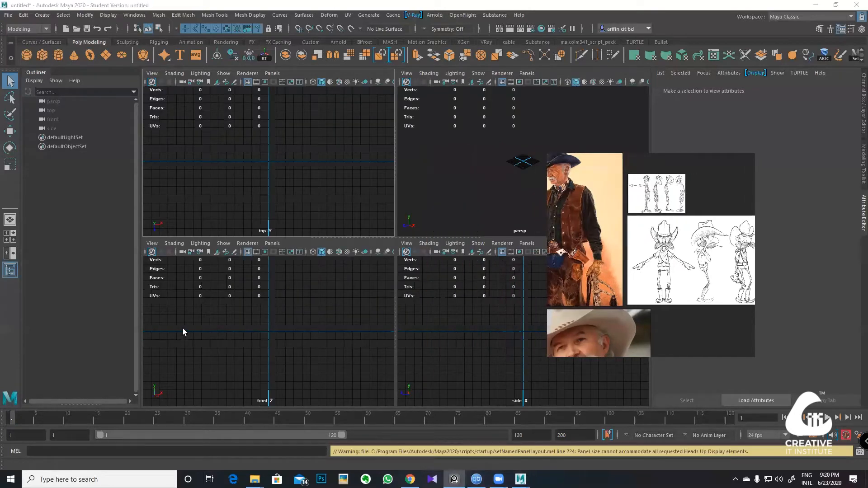
key("space")
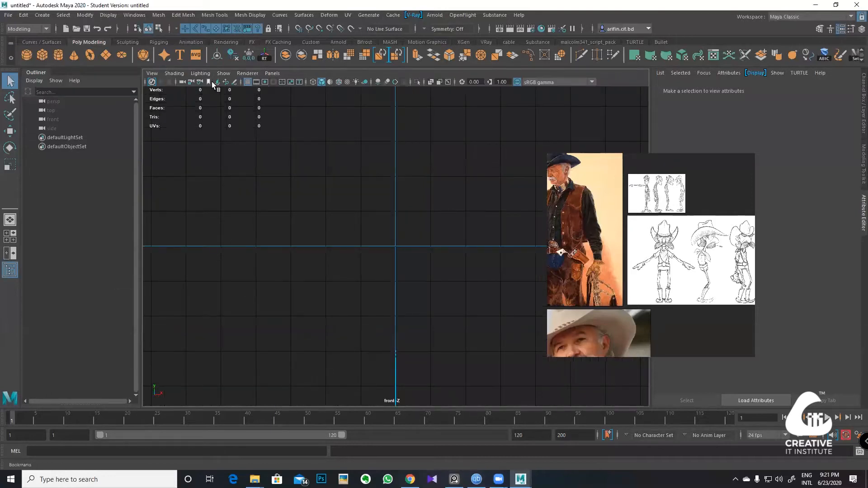
Step: Set the current Maya project to the Maya PPW folder
left_click(217, 84)
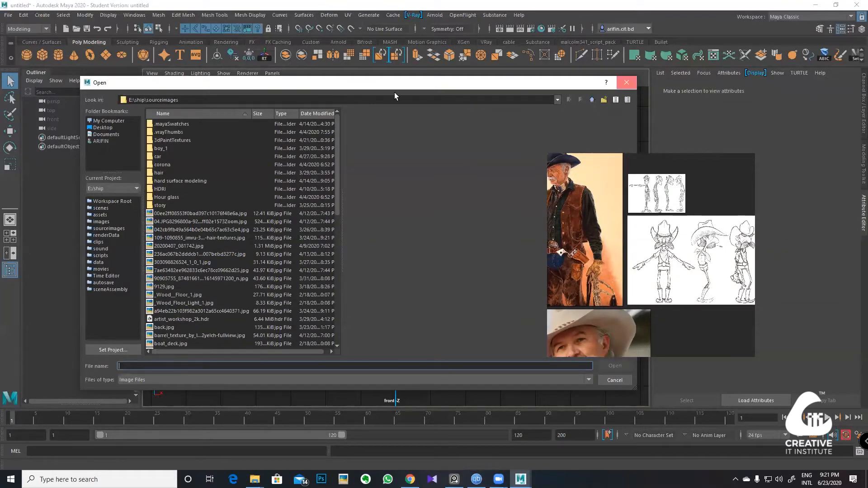
left_click(626, 82)
left_click(8, 15)
left_click(32, 282)
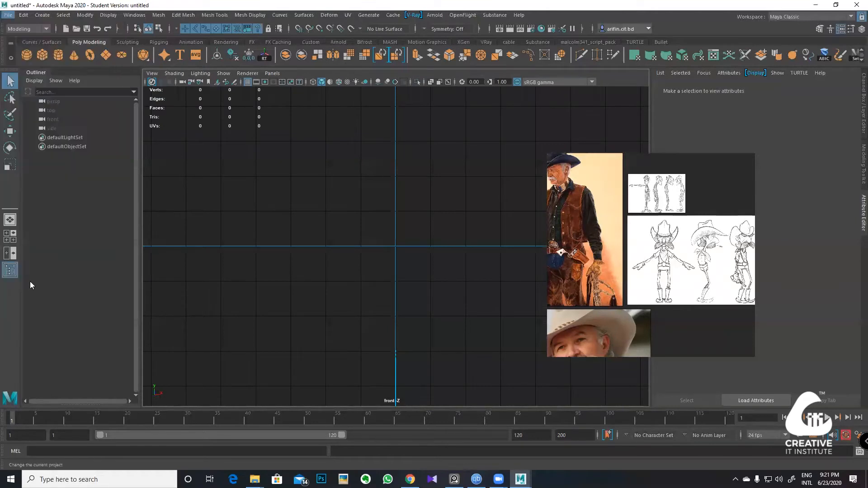
left_click(173, 181)
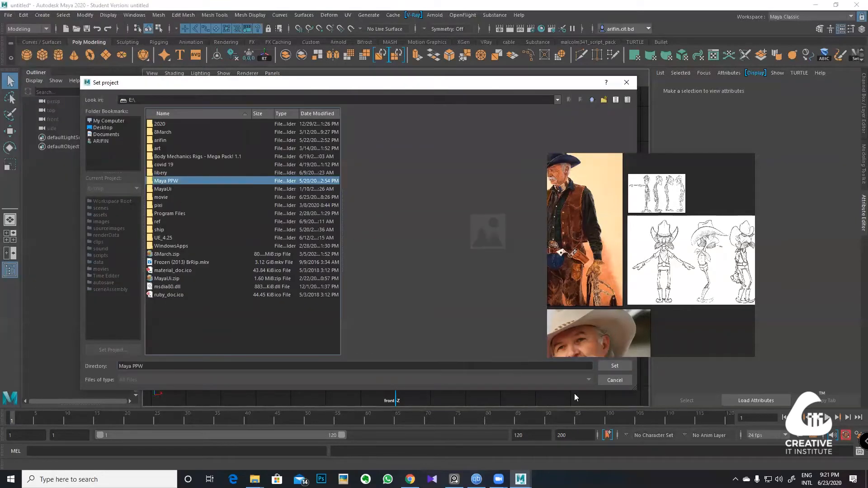
left_click(605, 366)
left_click(9, 15)
left_click(239, 176)
Step: Load sourceimages/cowboy/front.jpg as the front view's image plane and select it
left_click(215, 84)
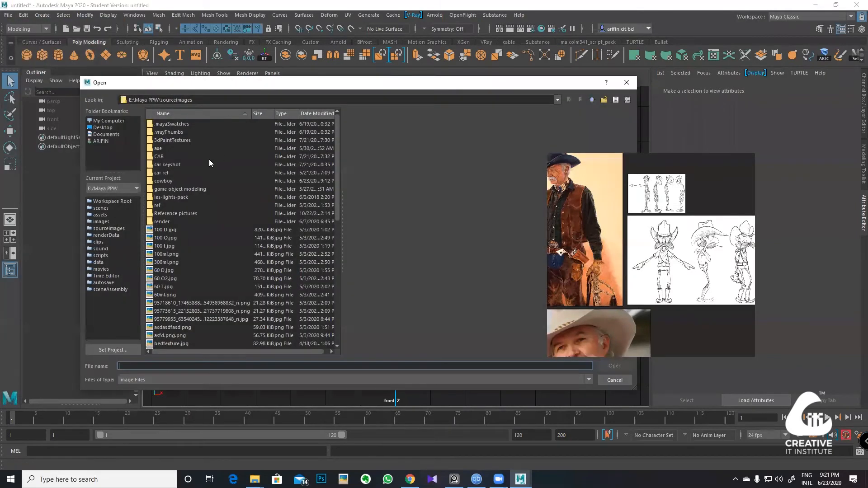
double_click(171, 181)
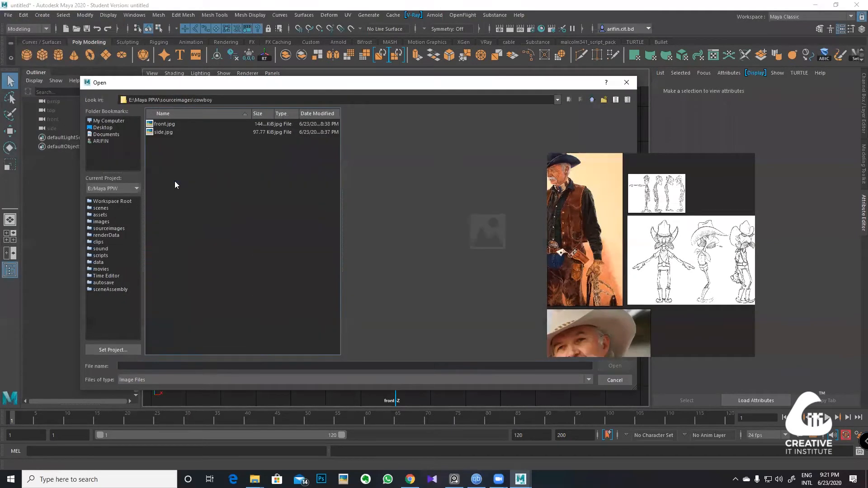
left_click(165, 128)
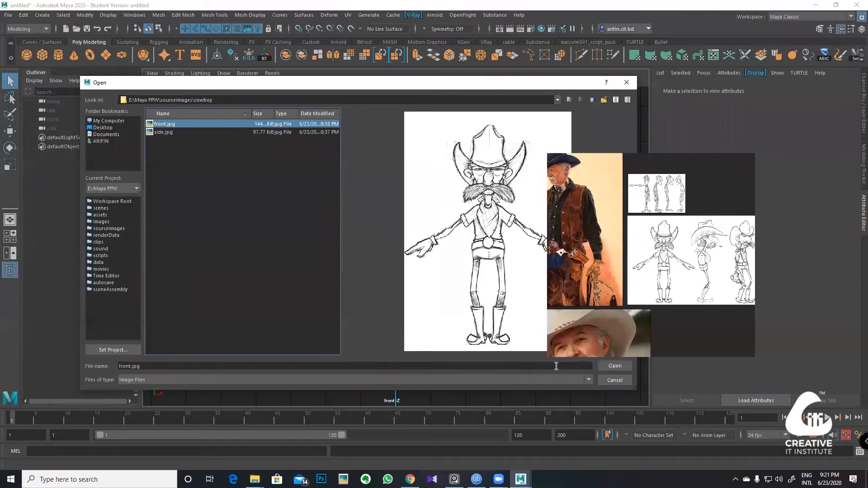
left_click(615, 366)
scroll(341, 217, "up", 3)
scroll(341, 217, "down", 3)
scroll(340, 217, "down", 2)
scroll(385, 204, "up", 3)
left_click(421, 187)
scroll(429, 190, "up", 4)
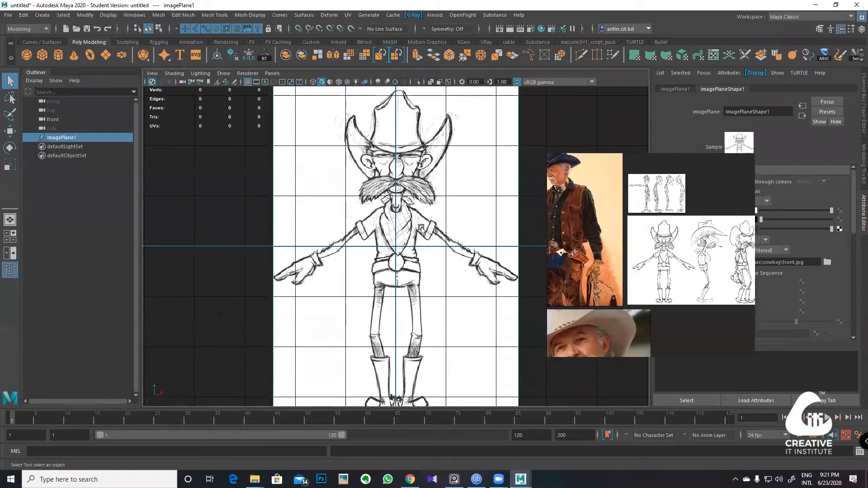
Step: Select the front image plane with the Move tool and maximize the side view
key("w")
scroll(420, 228, "down", 5)
left_click(446, 216)
left_click(426, 211)
key("space")
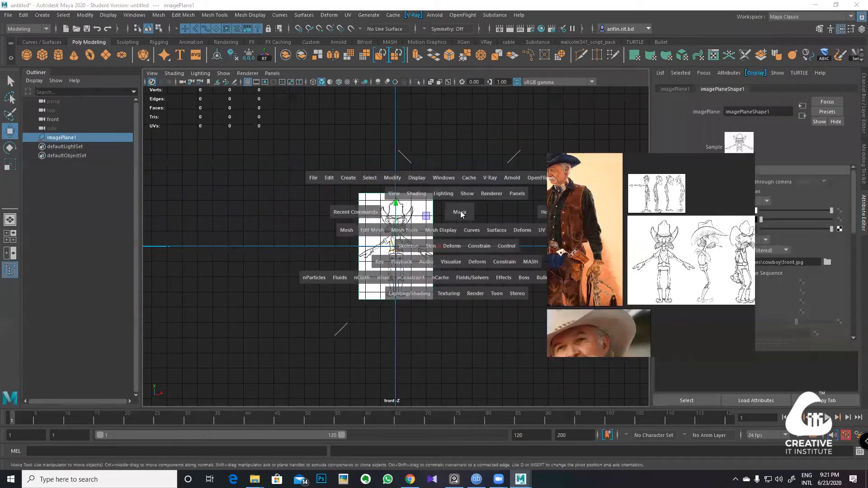
key("space")
scroll(405, 241, "up", 7)
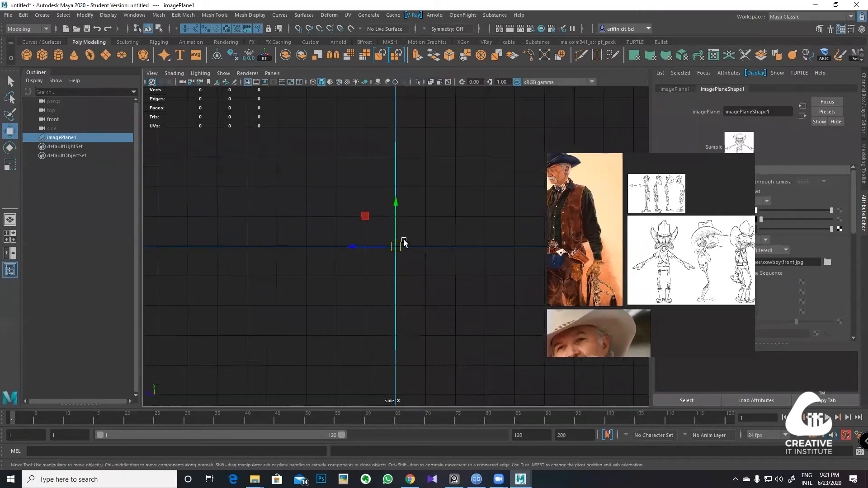
Step: Load cowboy/side.jpg as the side view's image plane
left_click(217, 83)
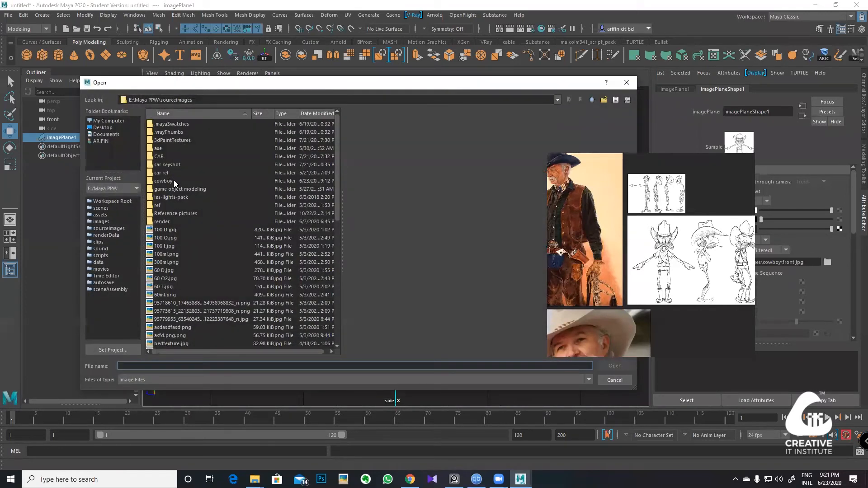
left_click(174, 181)
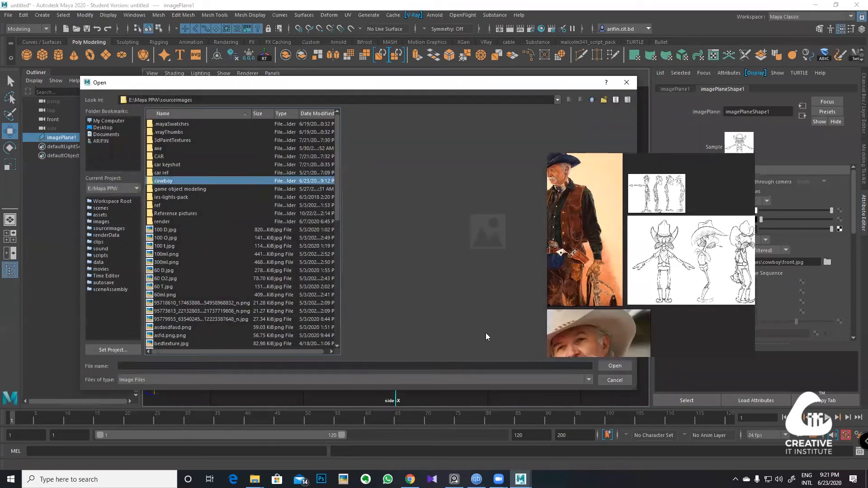
double_click(162, 181)
left_click(163, 132)
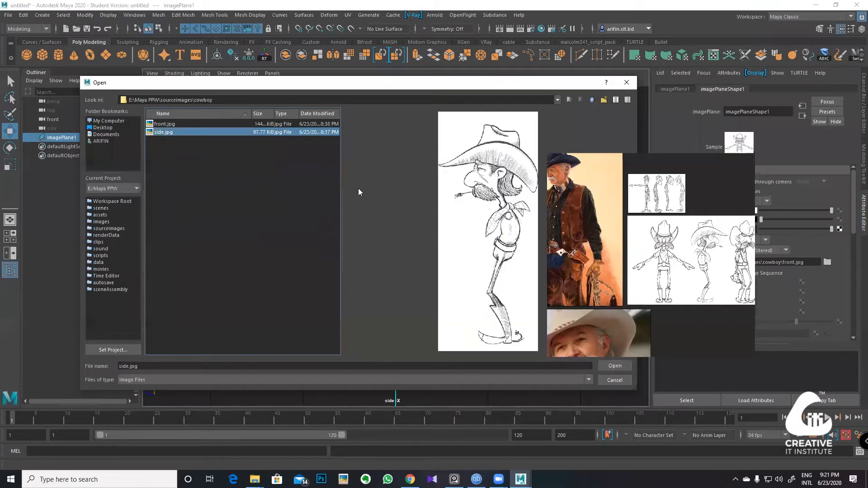
left_click(615, 365)
scroll(382, 277, "down", 5)
Step: Raise both sketch planes about 3.29 in Y so the feet rest on the grid
key("space")
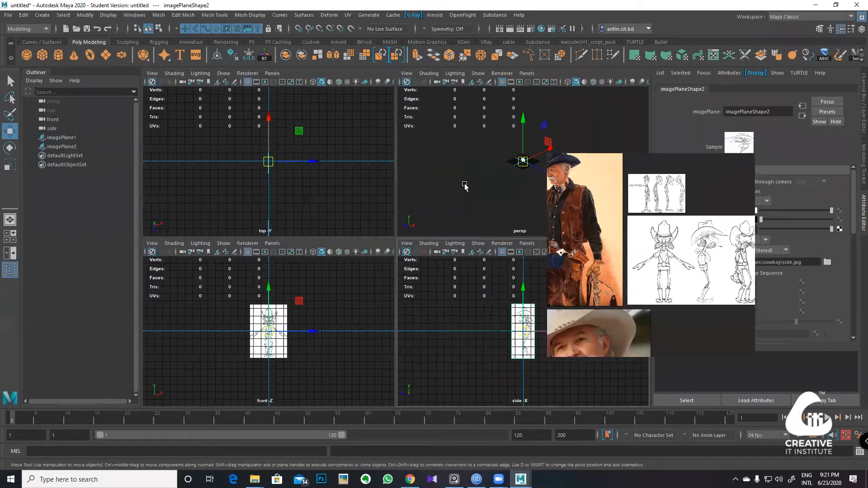
key("space")
scroll(498, 176, "up", 12)
left_click_drag(461, 265, 263, 96, "alt")
scroll(370, 185, "down", 6)
left_click_drag(393, 202, 391, 159)
scroll(429, 241, "up", 15)
middle_click_drag(416, 239, 414, 219)
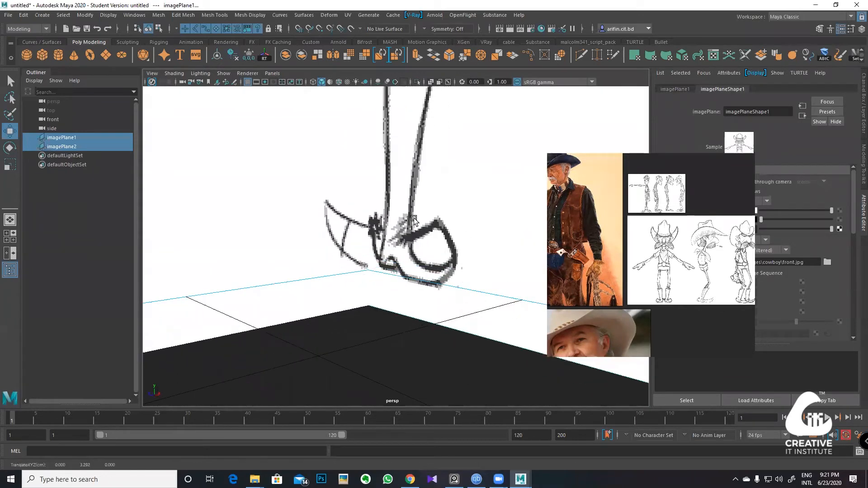
key("f")
key("space")
key("space")
scroll(394, 248, "up", 10)
scroll(395, 262, "down", 12)
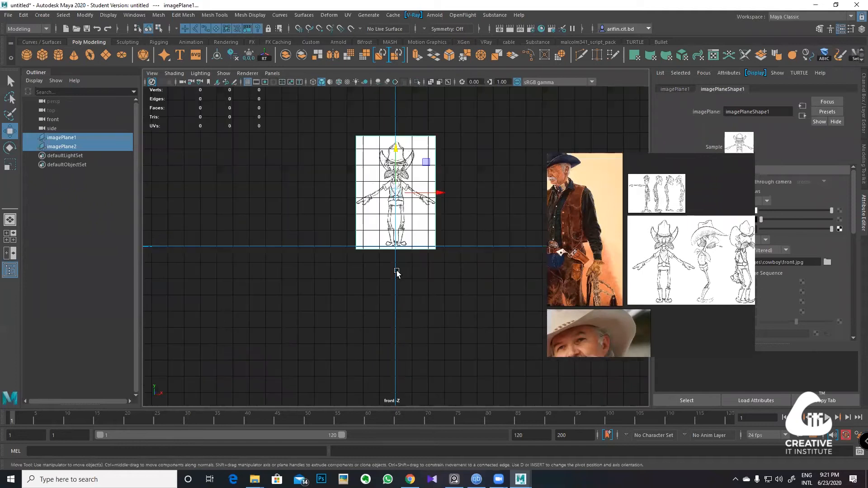
Step: Slide the side image plane along Z (about 0.556) to line up with the front sketch
key("space")
key("space")
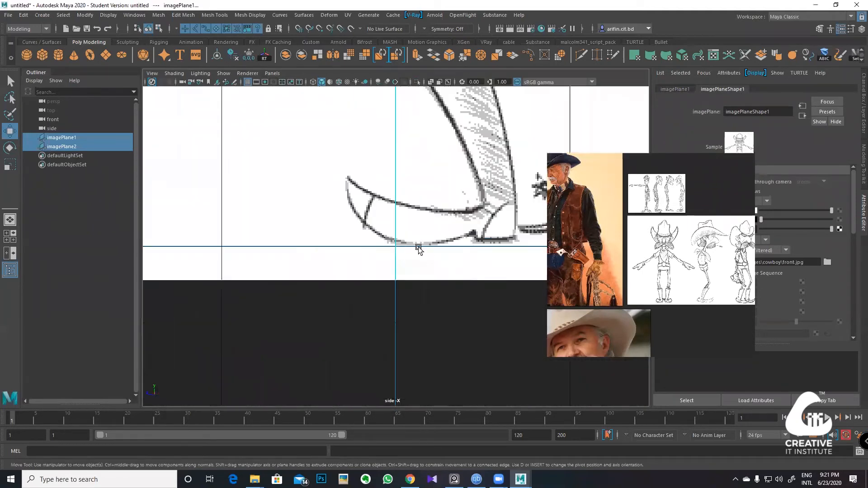
scroll(418, 250, "down", 8)
scroll(393, 252, "up", 3)
key("space")
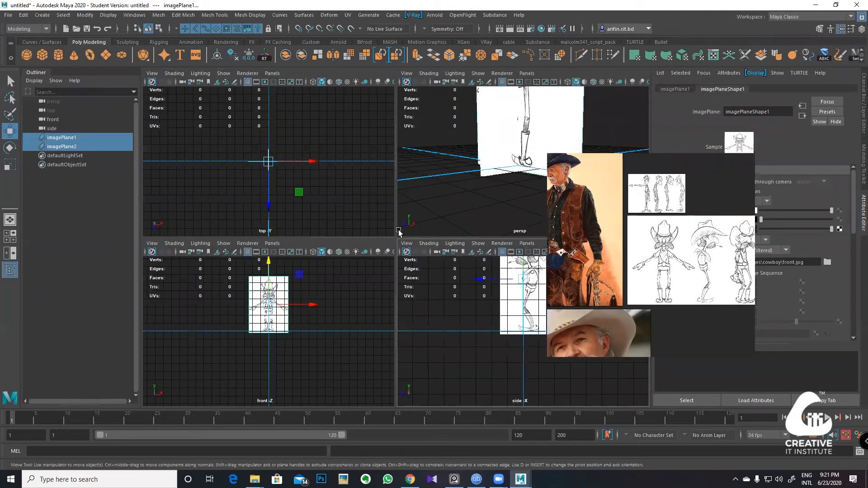
key("space")
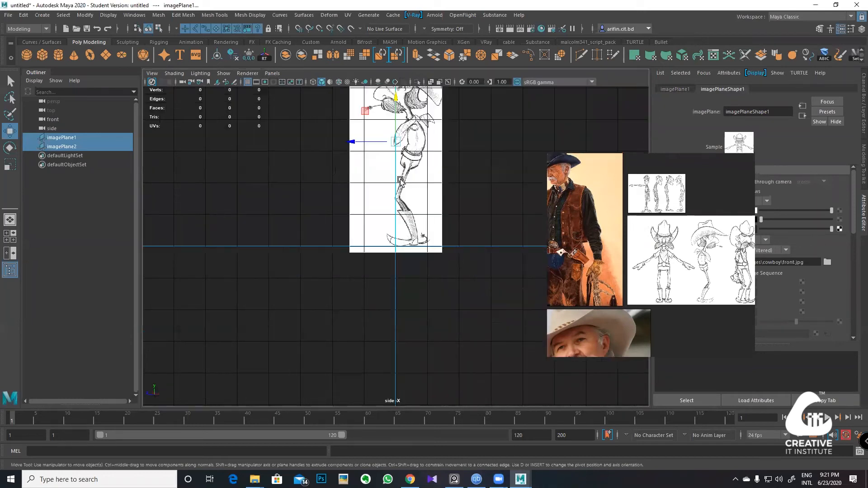
left_click_drag(354, 141, 362, 144)
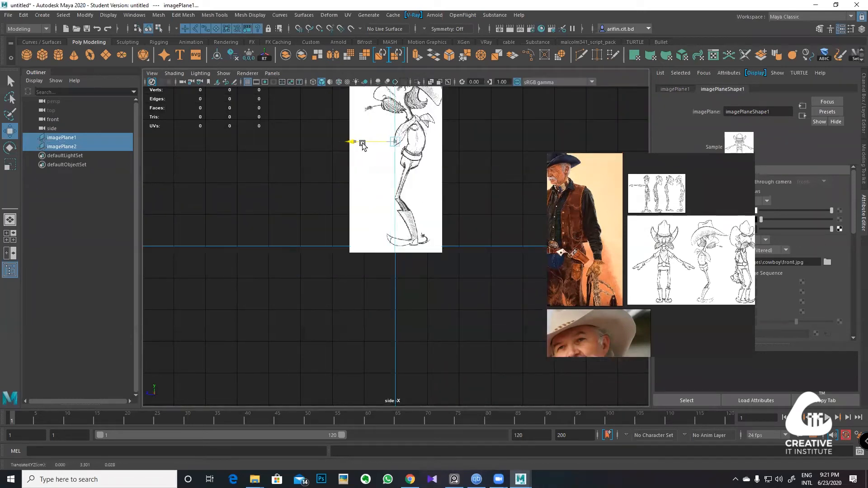
left_click(421, 142)
left_click_drag(420, 142, 398, 126)
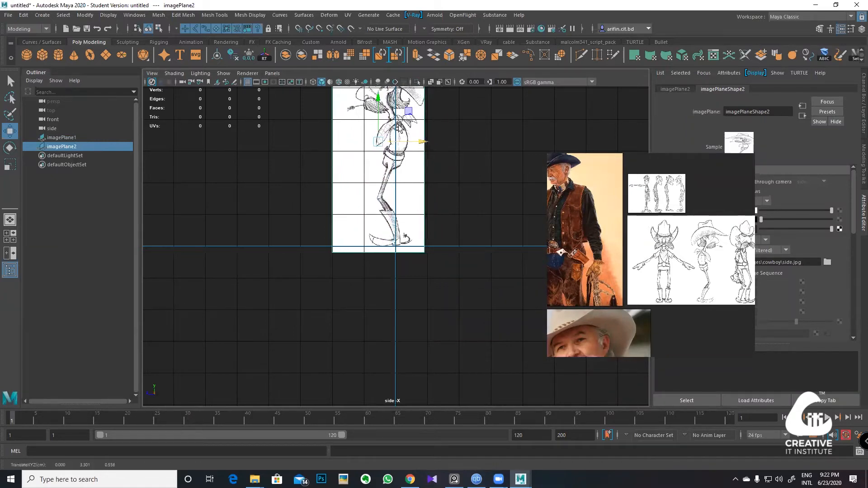
Step: Nudge the front image plane slightly along X to centre it in the front view
key("space")
scroll(284, 295, "up", 6)
key("space")
middle_click_drag(426, 204, 388, 393, "alt")
scroll(321, 164, "up", 3)
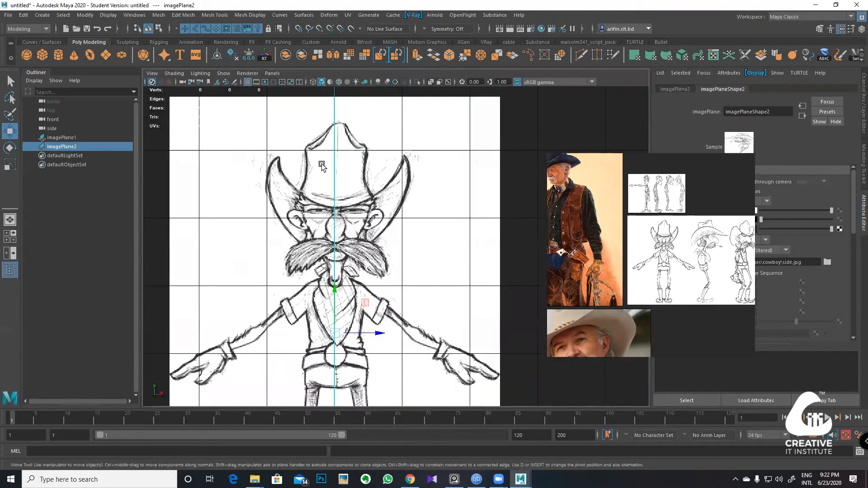
scroll(321, 165, "up", 5)
middle_click_drag(353, 189, 450, 189, "alt")
scroll(447, 192, "down", 10)
scroll(424, 330, "up", 4)
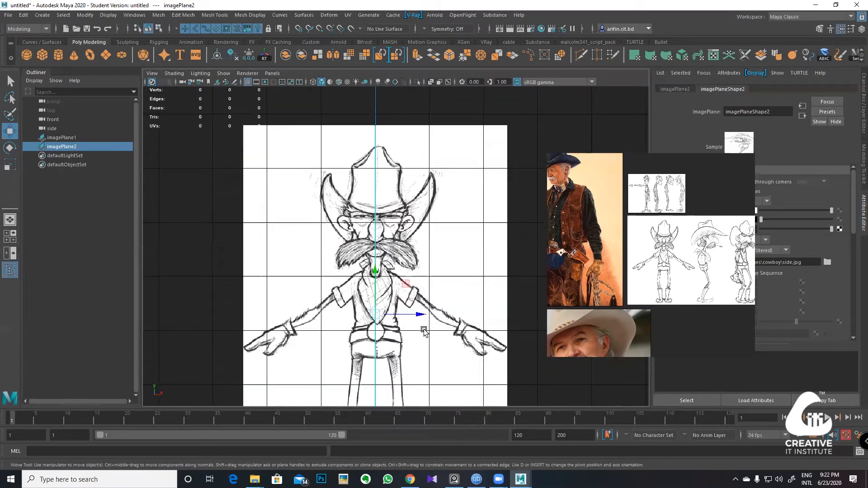
scroll(424, 330, "up", 3)
left_click(400, 381)
key("ctrl+z")
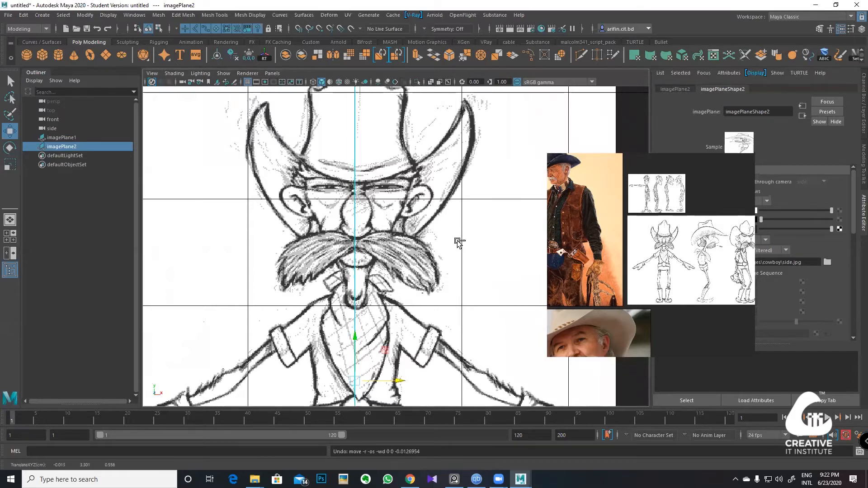
left_click(473, 315)
left_click_drag(399, 383, 399, 383)
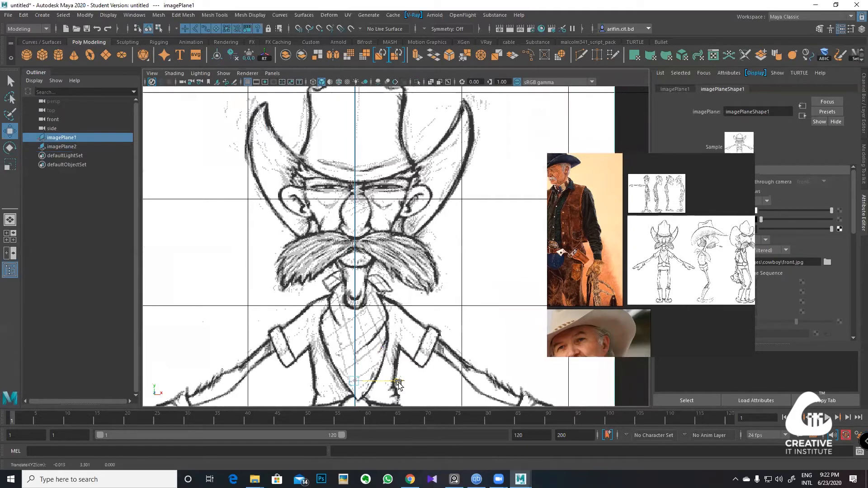
Step: Push the side image plane back from the grid centre, then select both planes
key("space")
key("space")
left_click_drag(444, 189, 491, 161, "alt")
scroll(442, 170, "down", 5)
left_click(400, 201)
left_click_drag(421, 236, 288, 168)
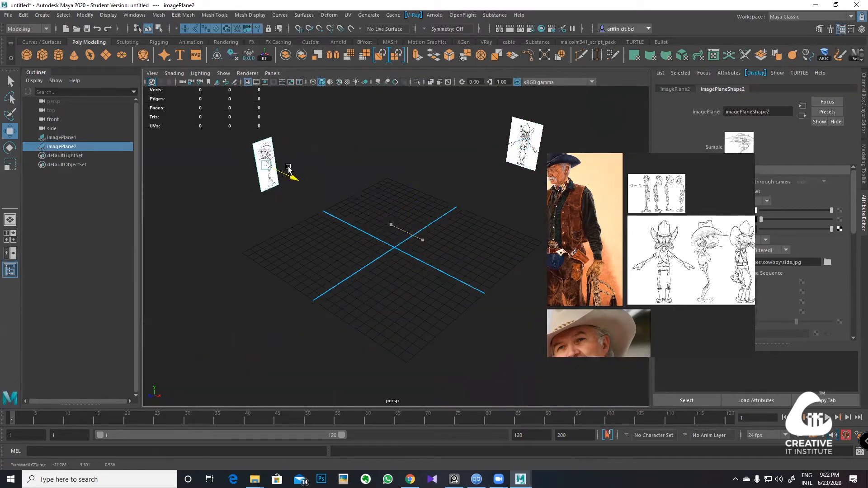
scroll(405, 187, "down", 5)
left_click_drag(411, 186, 439, 159, "alt")
left_click_drag(449, 270, 248, 149)
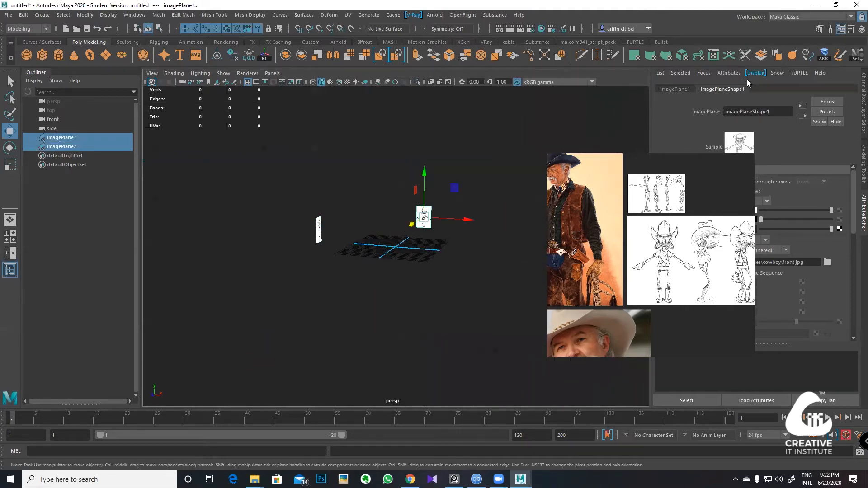
Step: Put both sketch planes on new layer1 set to reference display, deselect, and start Save As
key("ctrl+a")
left_click(852, 334)
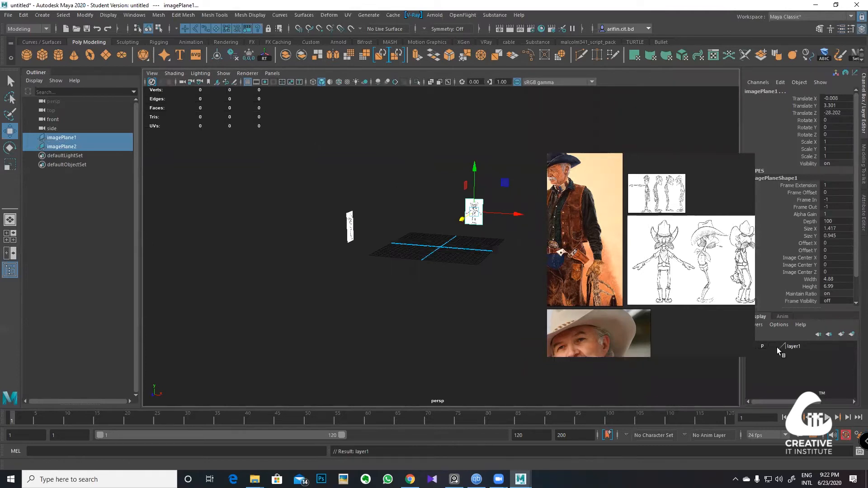
left_click(776, 347)
left_click(772, 346)
left_click(772, 346)
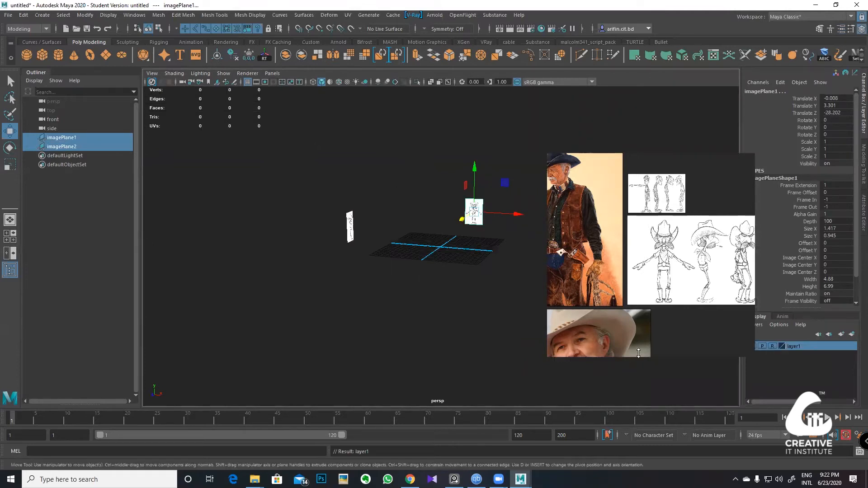
left_click(496, 306)
scroll(425, 253, "up", 5)
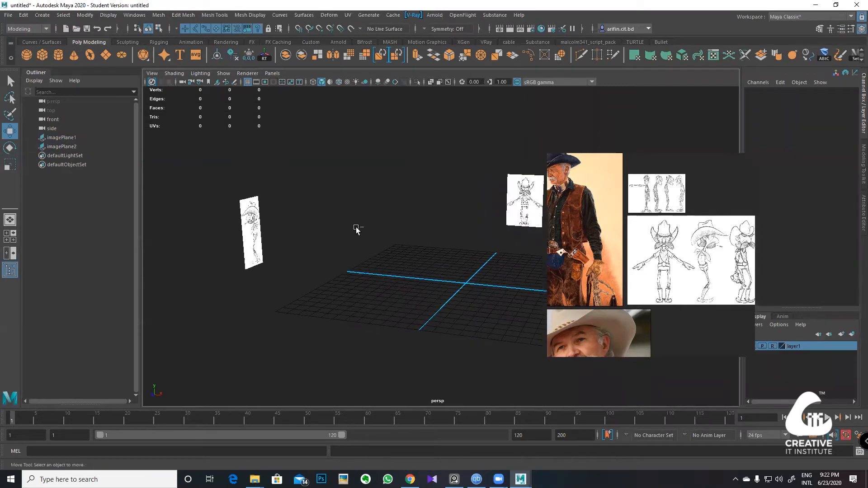
key("ctrl+shift+s")
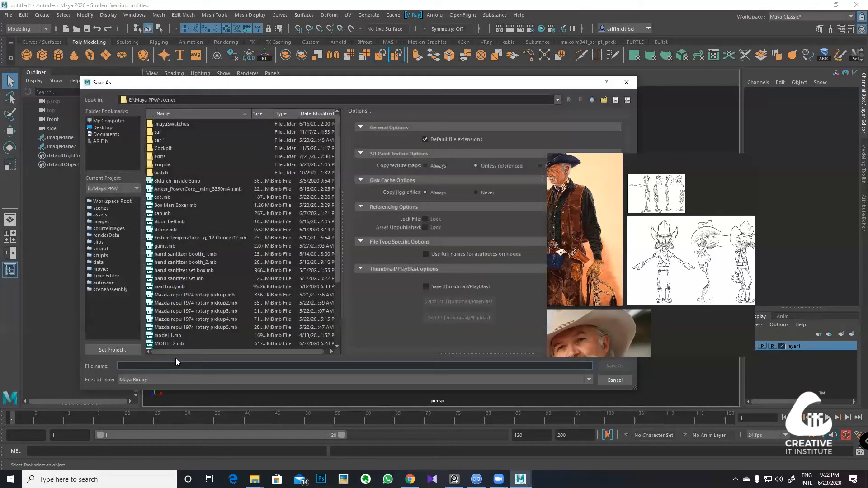
Step: Save the scene as 'cow boy.mb', accepting the Student Version warning
type("#Onlineeschool123")
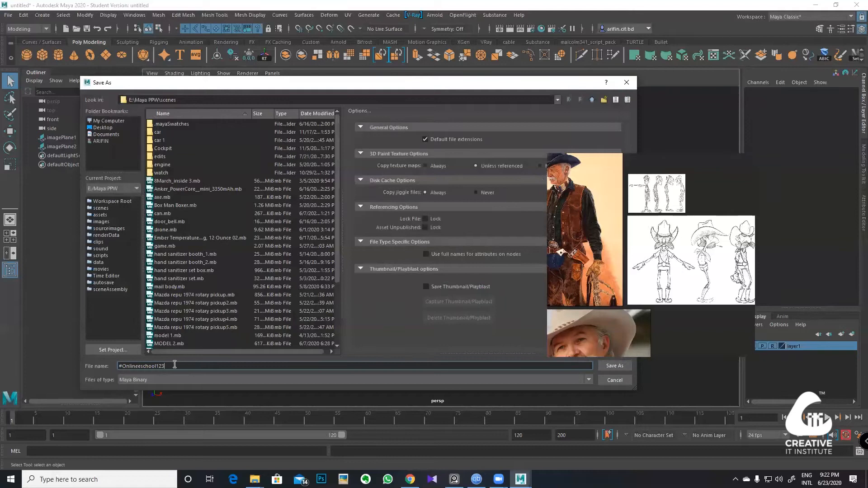
left_click_drag(175, 364, 48, 350)
type("cow bo")
left_click(614, 365)
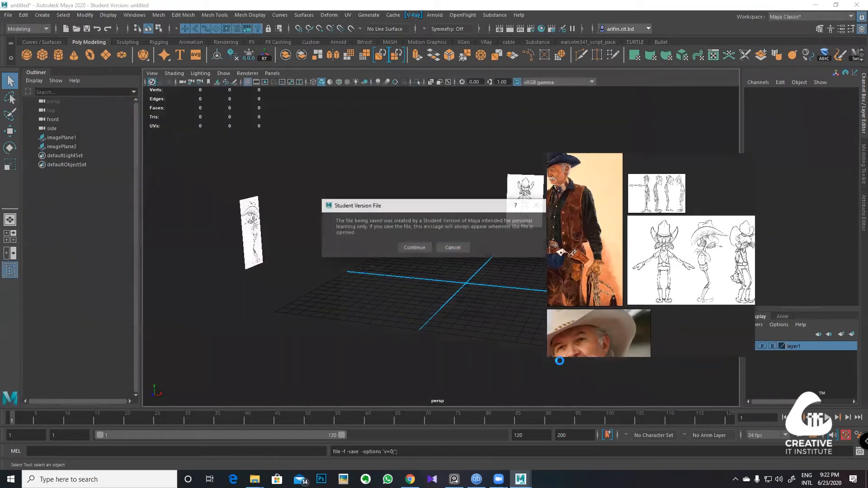
left_click(414, 248)
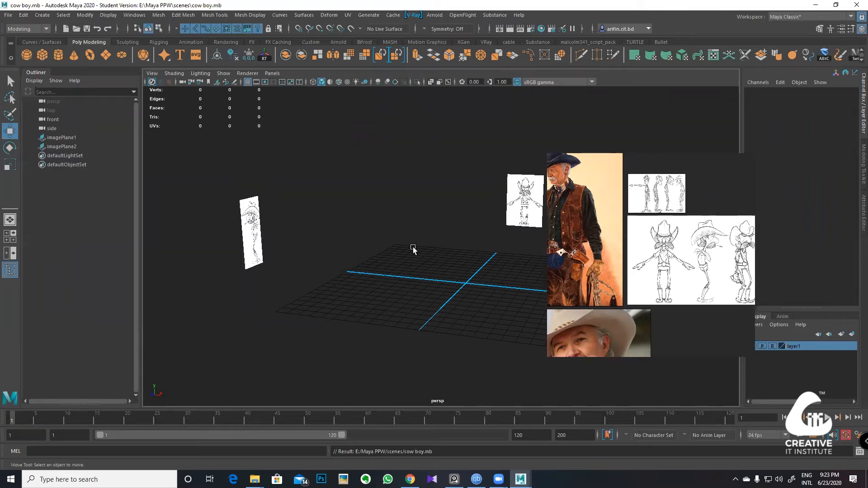
scroll(660, 238, "down", 5)
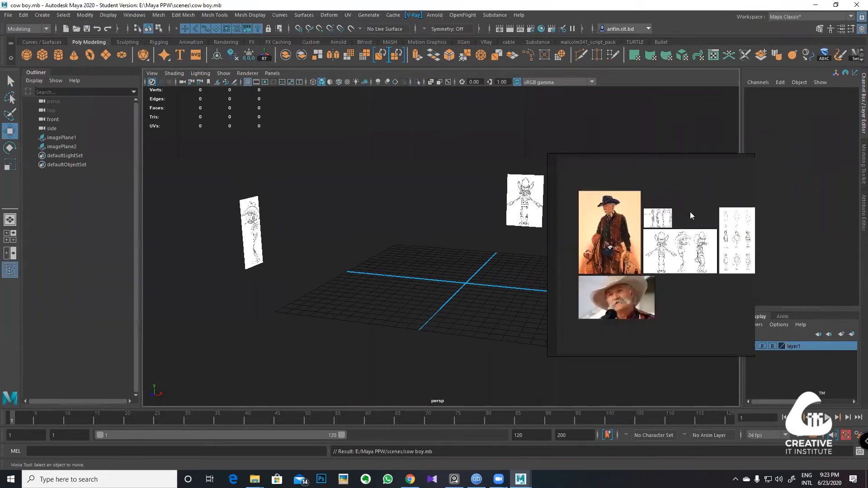
scroll(690, 209, "up", 4)
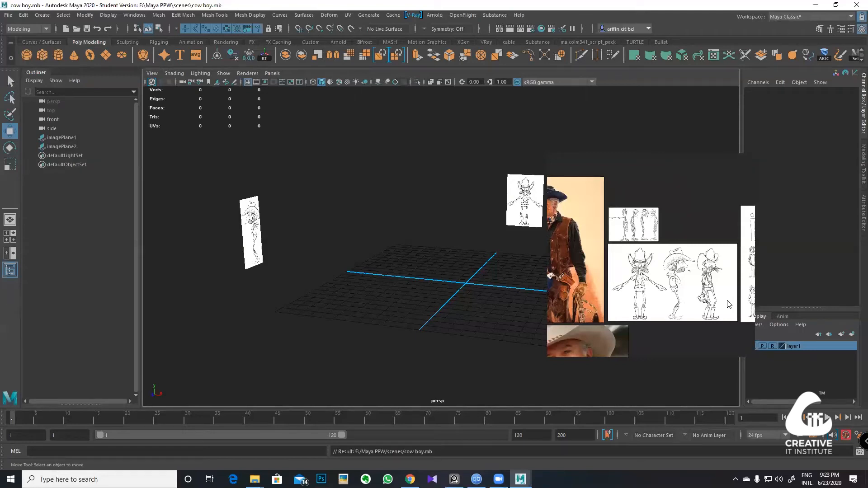
right_click_drag(703, 235, 317, 213)
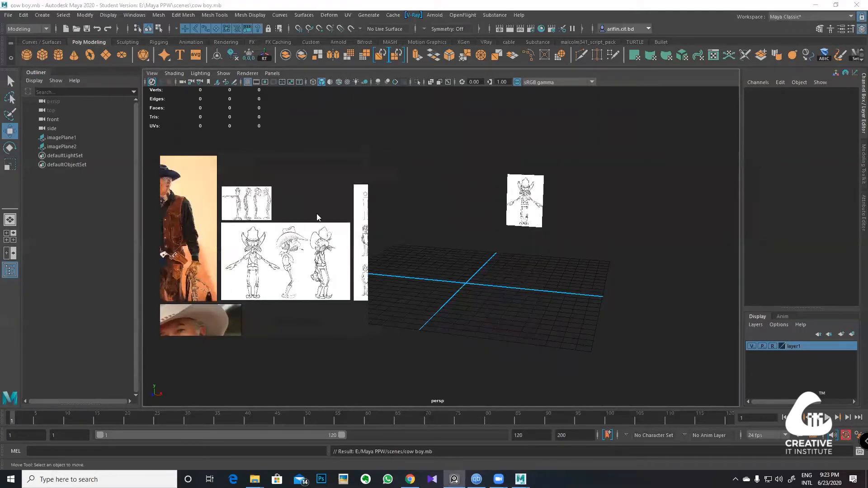
scroll(317, 214, "down", 5)
scroll(291, 230, "up", 5)
scroll(318, 242, "up", 4)
scroll(301, 244, "down", 4)
scroll(334, 257, "up", 5)
scroll(316, 271, "down", 4)
scroll(312, 264, "up", 4)
scroll(317, 251, "down", 3)
scroll(285, 246, "up", 2)
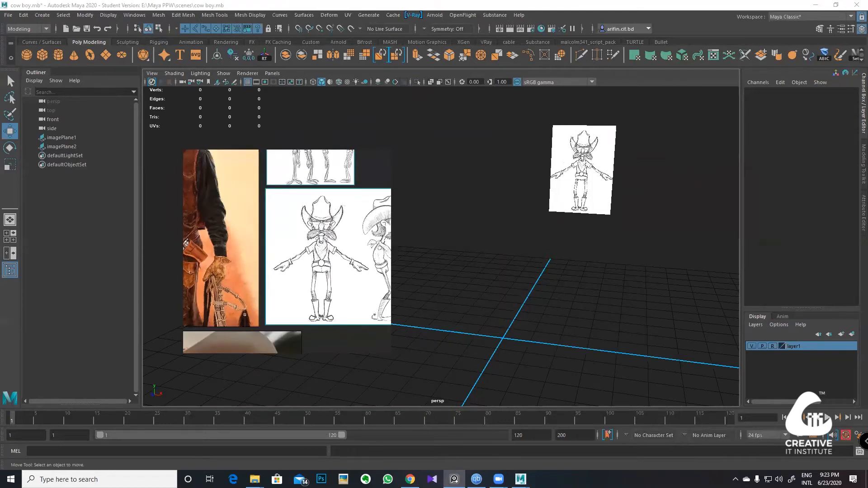
left_click(520, 303)
scroll(519, 302, "up", 2)
scroll(523, 244, "down", 5)
left_click_drag(523, 244, 503, 265, "alt")
left_click_drag(613, 342, 220, 142)
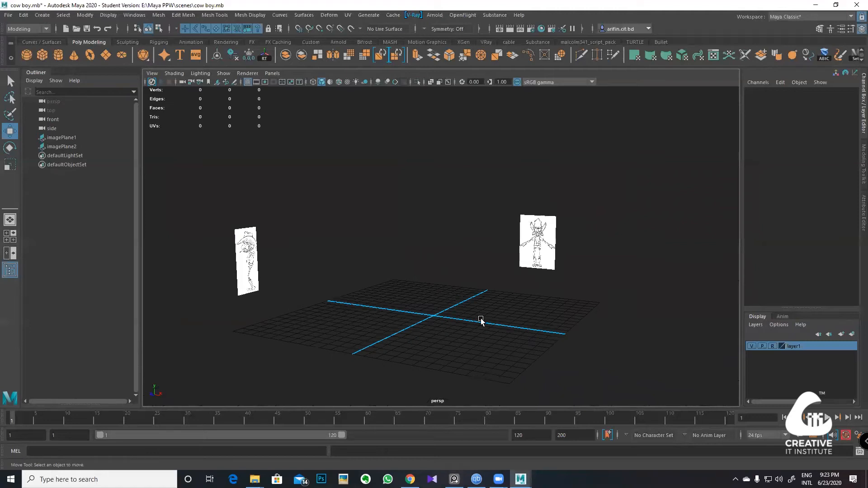
left_click_drag(561, 308, 266, 195)
left_click_drag(588, 351, 157, 152)
left_click_drag(614, 304, 209, 145)
Step: Switch the workspace to a single maximized side view over the sketch
key("space")
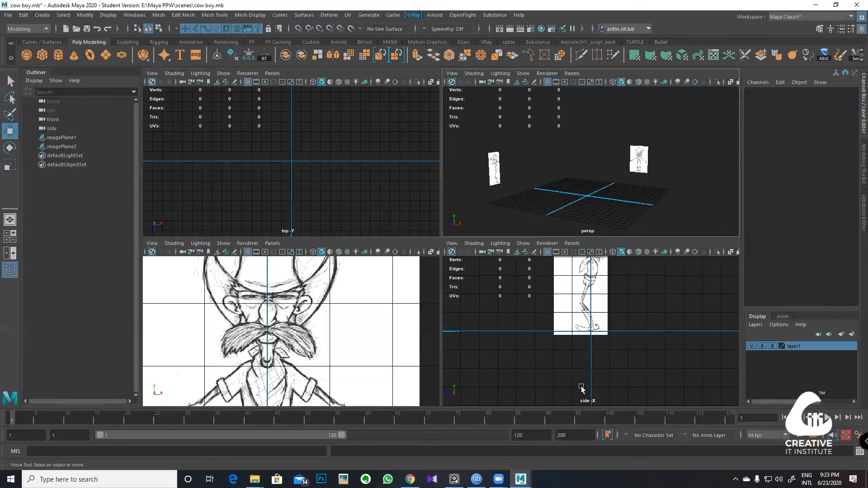
key("space")
scroll(542, 310, "up", 6)
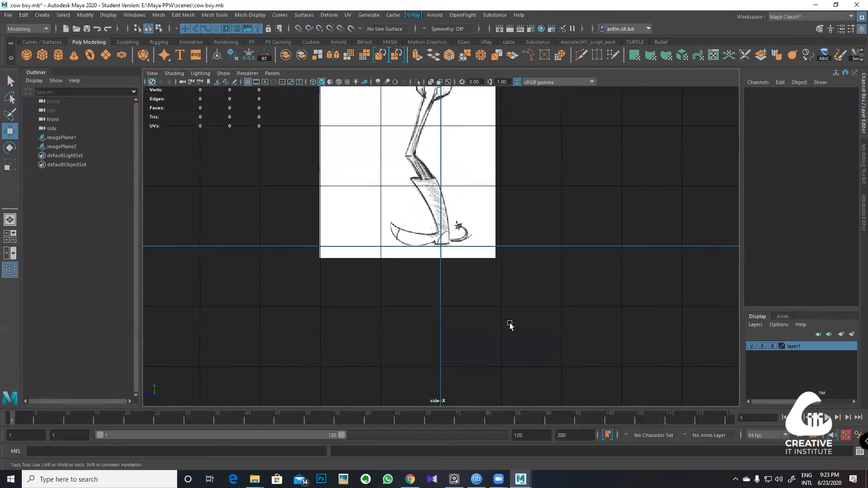
middle_click_drag(493, 263, 480, 185, "alt")
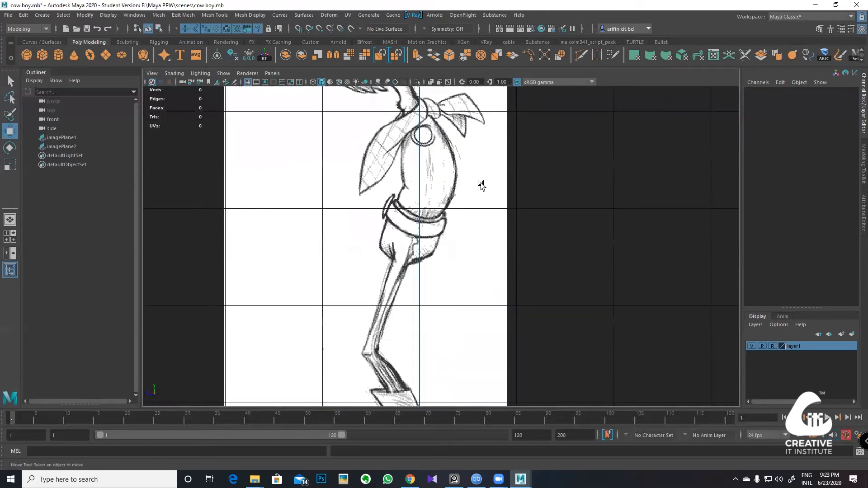
Step: Pan and zoom until the full-length cowboy side sketch, boots included, is framed
scroll(483, 199, "down", 7)
scroll(472, 259, "up", 4)
scroll(473, 264, "up", 3)
mouse_move(473, 264)
middle_mouse_down("alt")
mouse_move(488, 195)
mouse_move(463, 239)
mouse_move(468, 266)
middle_mouse_up("alt")
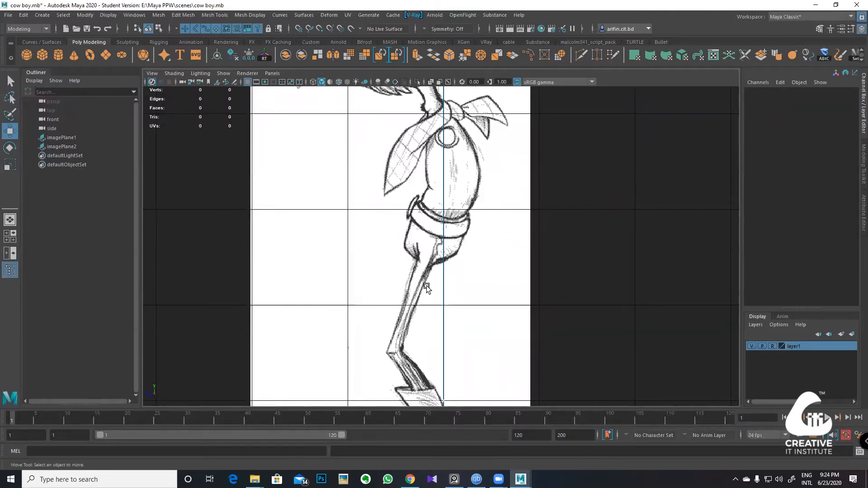
scroll(459, 322, "down", 10)
scroll(372, 251, "up", 5)
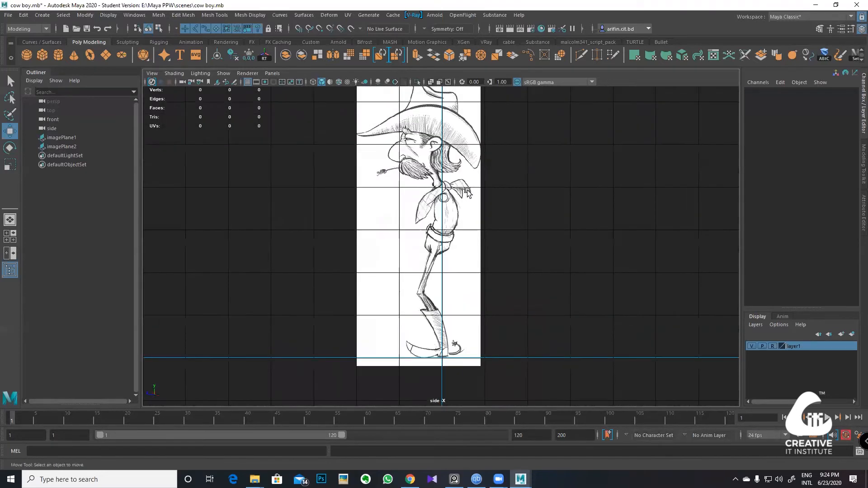
middle_click_drag(462, 270, 464, 327, "alt")
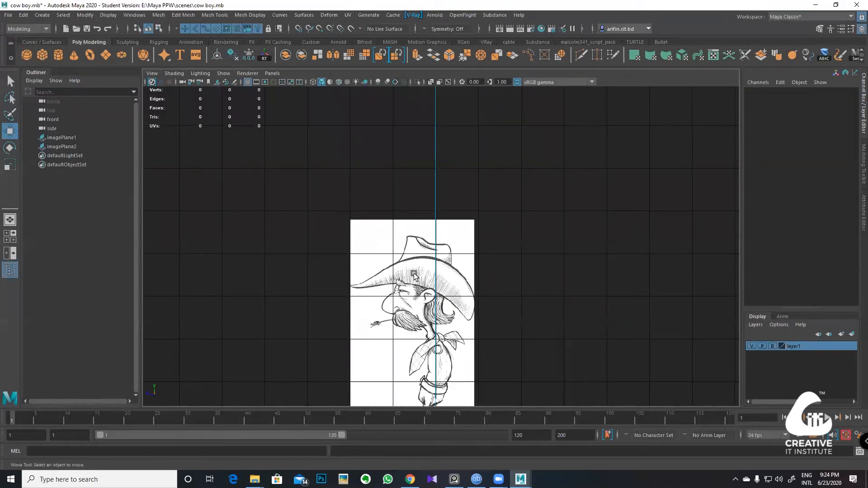
scroll(414, 274, "up", 1)
middle_click_drag(414, 274, 421, 188, "alt")
middle_click_drag(439, 303, 392, 206, "alt")
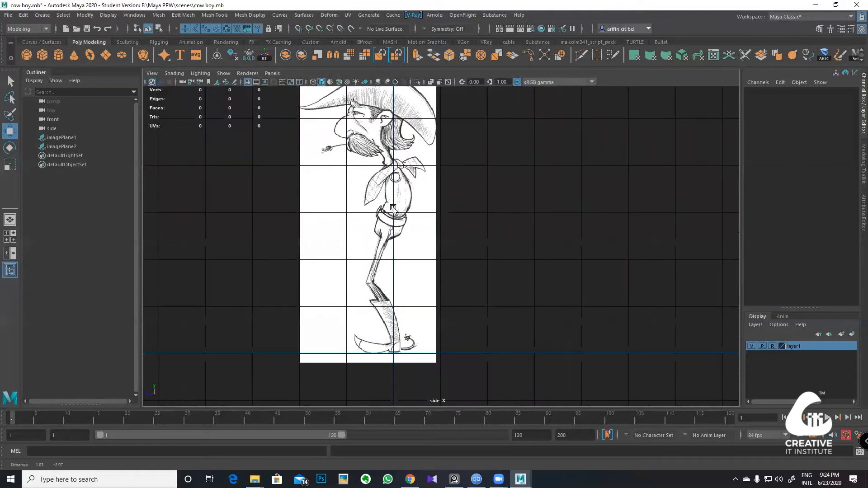
Step: Create a polygon cube, raise it to the chest and make it see-through with X-Ray
left_click(44, 54)
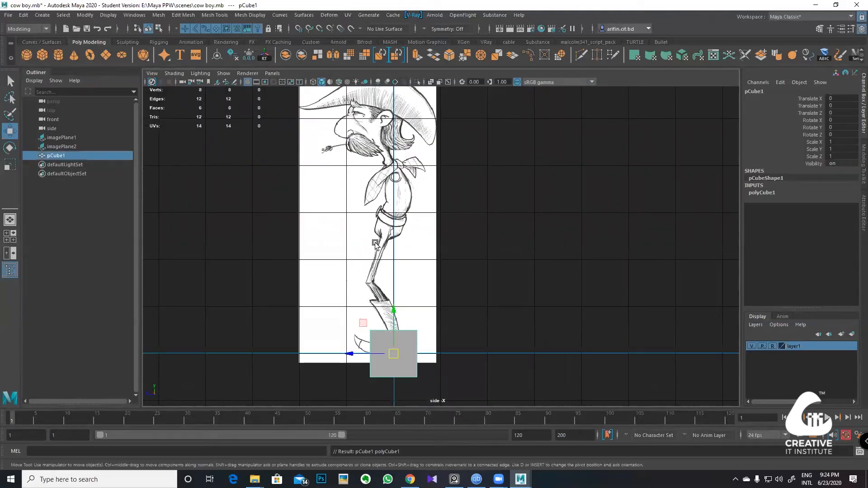
left_click_drag(396, 322, 396, 183)
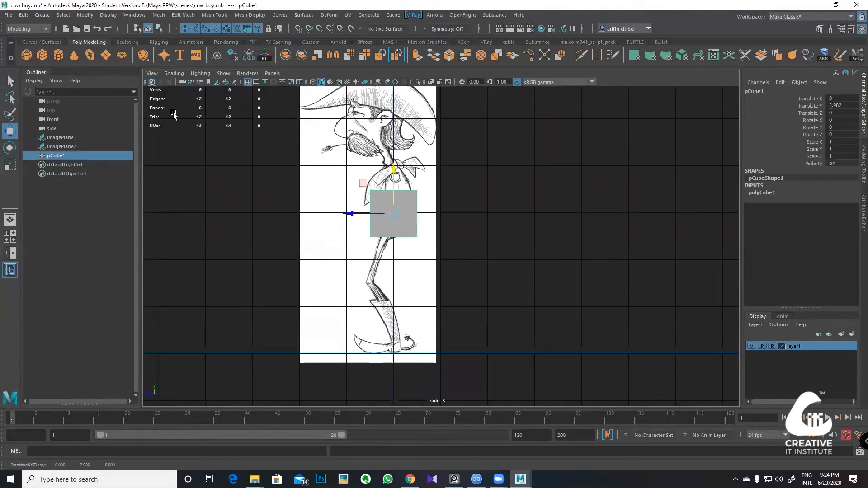
left_click(174, 73)
left_click(176, 162)
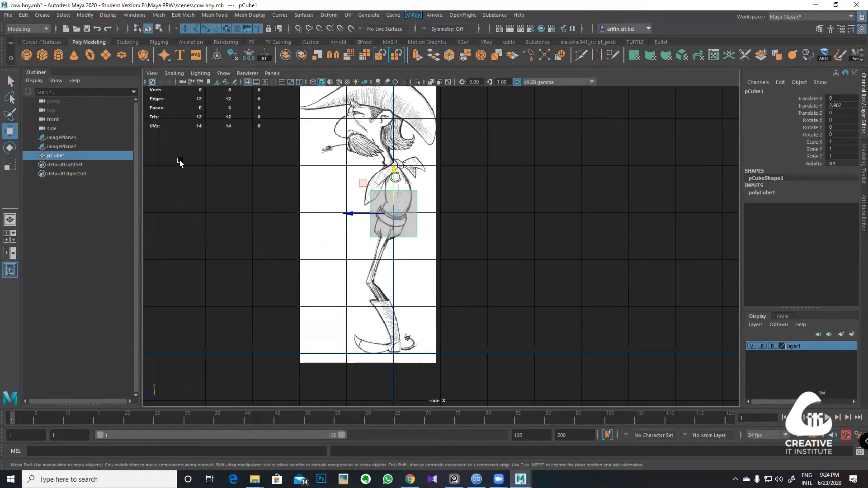
scroll(432, 221, "up", 3)
middle_click_drag(429, 215, 508, 288, "alt")
scroll(507, 289, "up", 6)
mouse_move(479, 257)
middle_mouse_down("alt")
mouse_move(391, 211)
mouse_move(472, 252)
middle_mouse_up("alt")
Step: Scale the cube thinner front-to-back to fit the side sketch's torso
key("e")
key("r")
left_click_drag(348, 258, 372, 259)
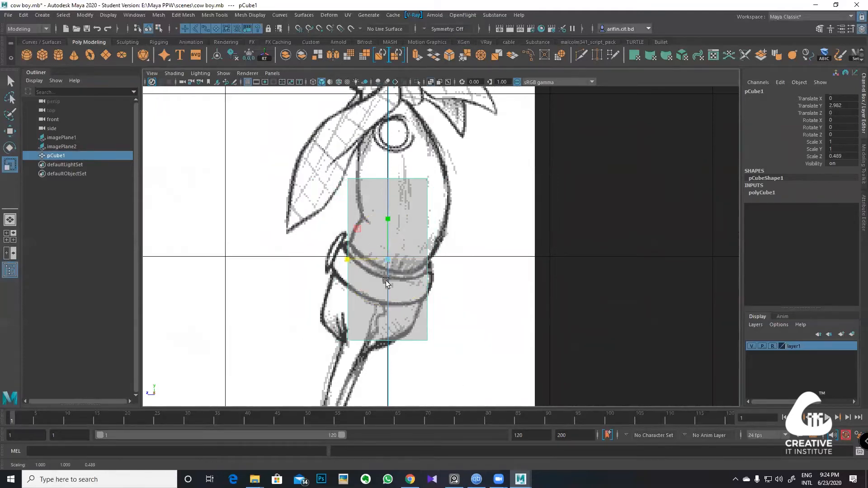
key("e")
mouse_move(424, 253)
left_mouse_down()
mouse_move(421, 240)
mouse_move(412, 266)
left_mouse_up()
key("ctrl+z")
key("ctrl+z")
Step: Set the cube's Subdivisions Width to 4 and Depth to 2 in perspective
key("t")
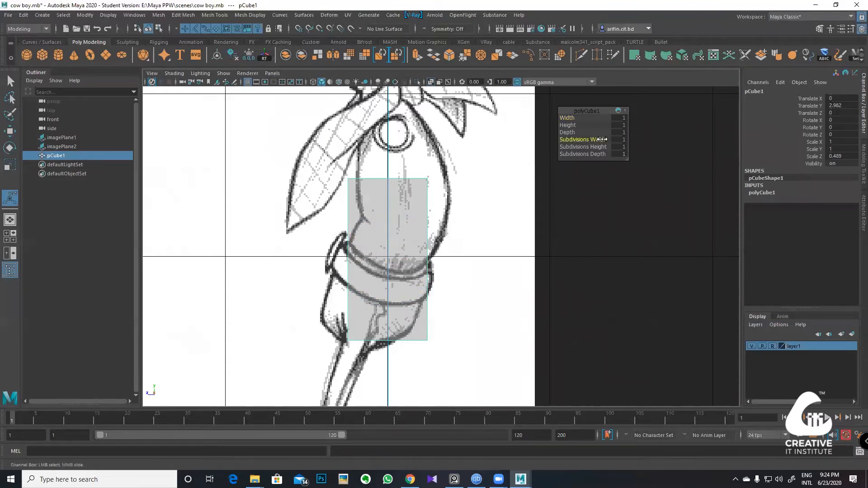
key("space")
key("space")
scroll(563, 218, "up", 4)
middle_click_drag(466, 321, 471, 270, "alt")
left_click_drag(472, 270, 460, 277, "alt")
right_click_drag(459, 277, 502, 255, "alt")
middle_click_drag(501, 256, 501, 174, "alt")
right_click_drag(501, 174, 519, 265, "alt")
middle_click_drag(518, 244, 515, 146, "alt")
left_click_drag(396, 290, 400, 290)
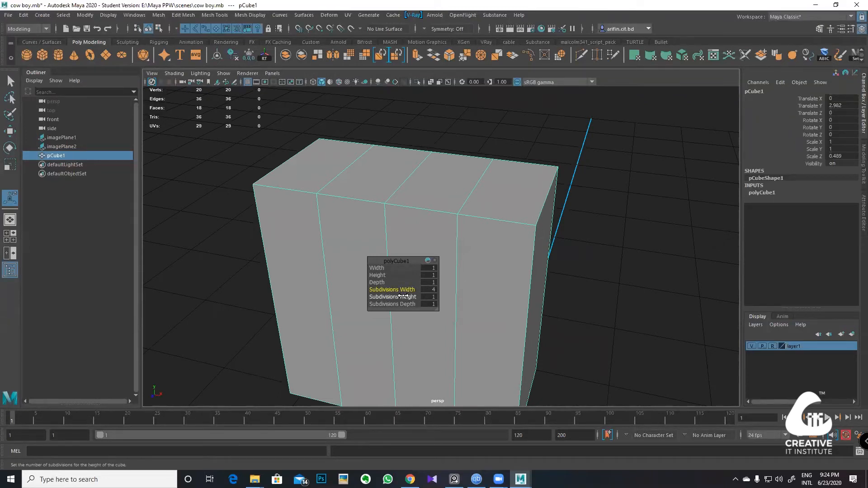
left_click_drag(392, 304, 399, 304)
Step: Switch to the front view and centre the cube over the torso sketch
left_click_drag(557, 246, 466, 226, "alt")
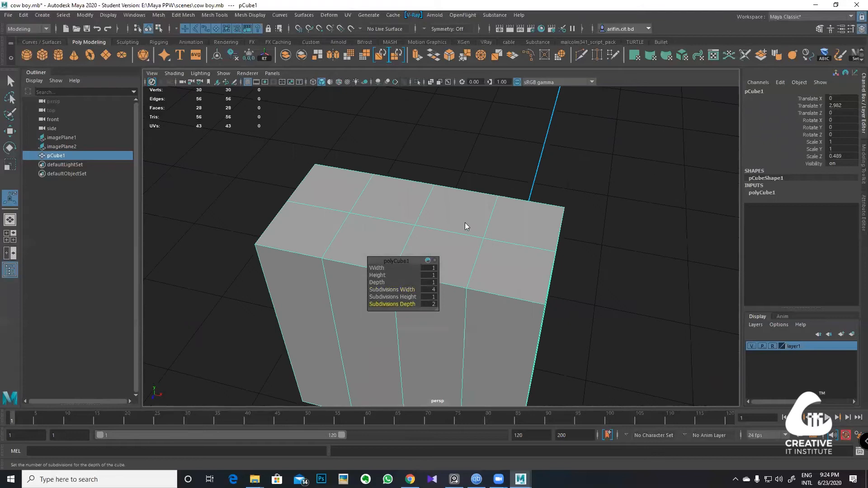
key("space")
key("space")
mouse_move(540, 318)
middle_mouse_down("alt")
mouse_move(528, 124)
mouse_move(517, 77)
middle_mouse_up("alt")
Step: Enable X-Ray in the front view and trial-scale the cube's vertices, then undo
left_click(174, 73)
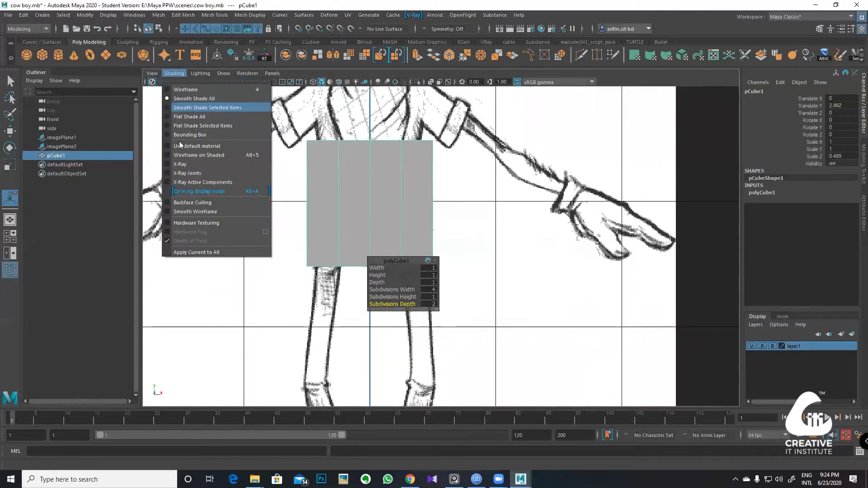
left_click(180, 164)
scroll(416, 277, "up", 2)
middle_click_drag(537, 288, 554, 391, "alt")
right_click_drag(366, 229, 322, 232)
left_click_drag(218, 164, 217, 163)
key("w")
key("e")
key("r")
left_click_drag(403, 294, 400, 295)
key("ctrl+z")
Step: Narrow the cube to the front sketch's waist, Scale X 0.833
left_click_drag(481, 371, 397, 234)
left_click_drag(384, 168, 494, 261)
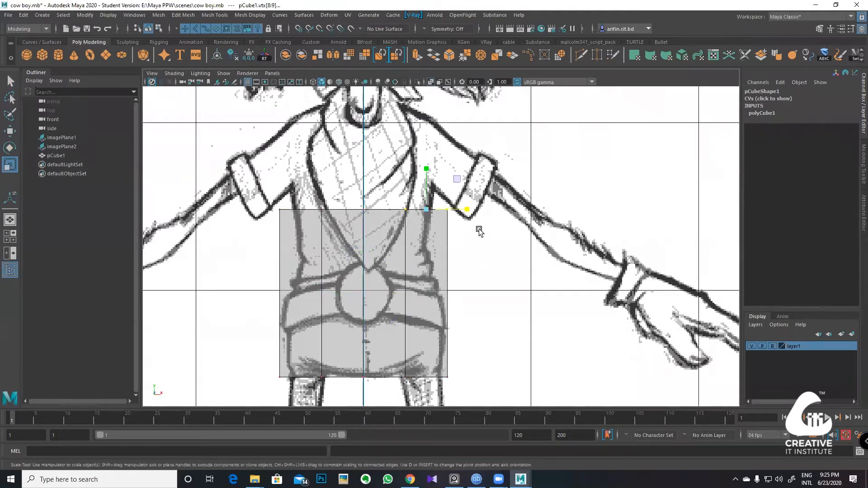
key("e")
right_click_drag(374, 222, 415, 208)
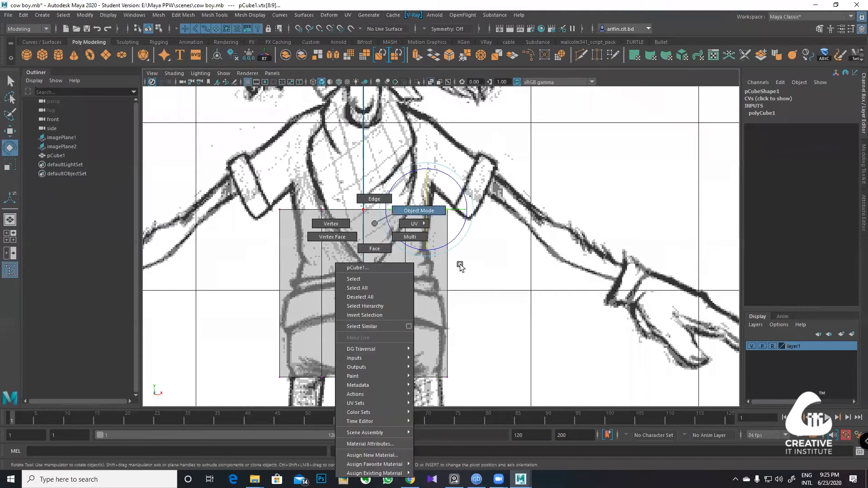
key("r")
left_click_drag(405, 294, 398, 293)
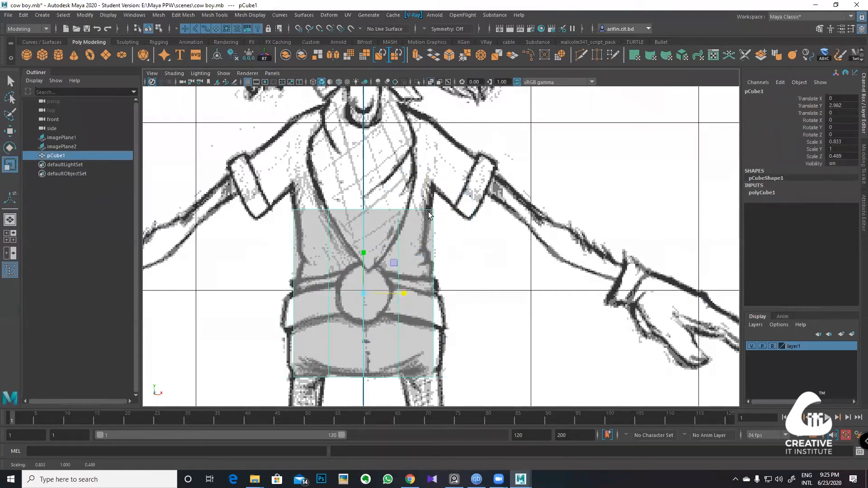
Step: In the side view, move the cube back to Translate Z -0.084 to match the sketch
key("space")
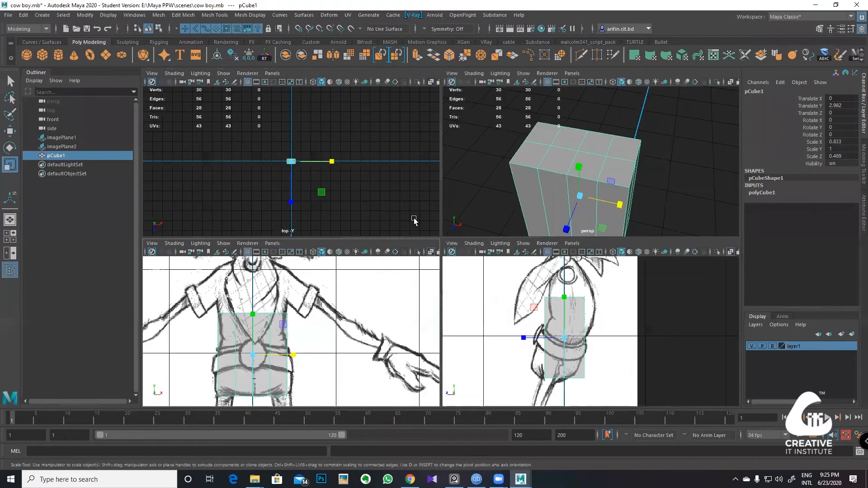
key("space")
key("w")
left_click_drag(344, 297, 357, 300)
key("e")
key("r")
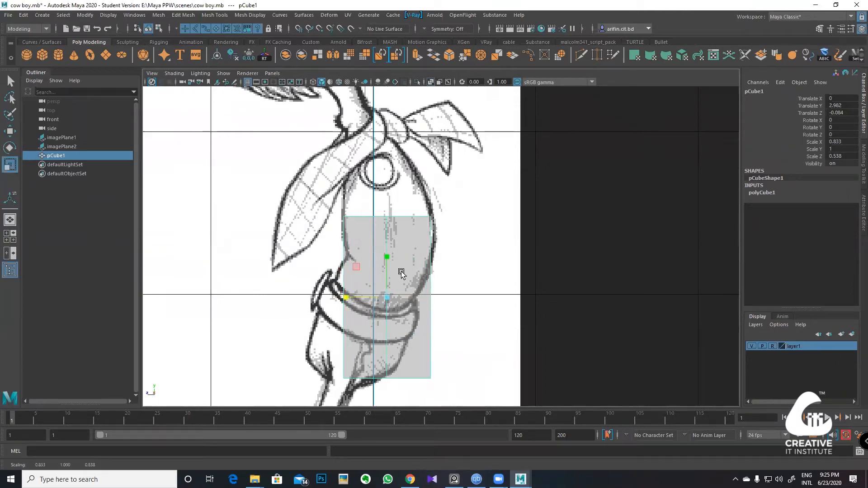
Step: Select the cube's bottom vertices in the side view
middle_click_drag(401, 272, 453, 236, "alt")
right_click_drag(426, 223, 401, 226)
left_click_drag(496, 356, 379, 322)
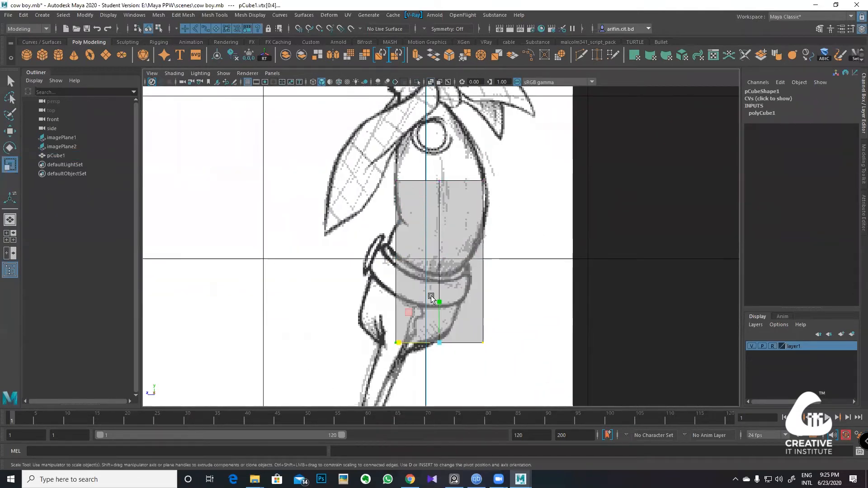
Step: Raise the bottom vertices to shrink the cube into a short waist band
key("w")
left_click_drag(438, 304, 434, 188)
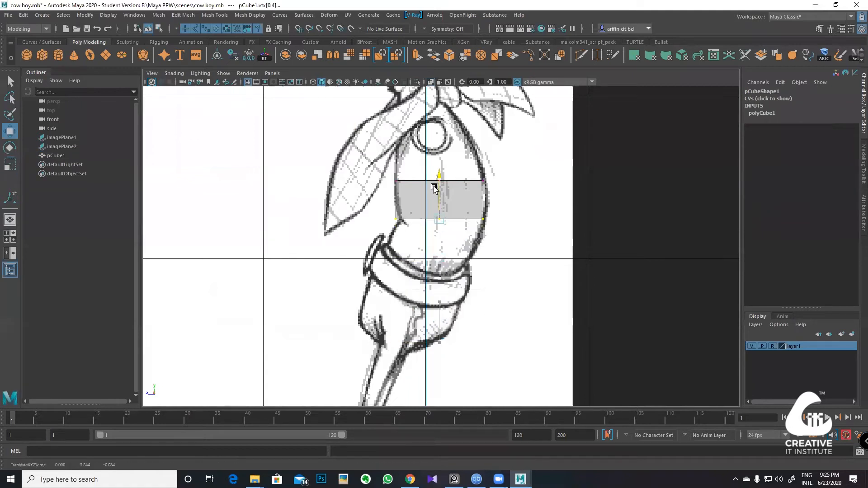
scroll(438, 220, "up", 2)
middle_click_drag(437, 221, 417, 278, "alt")
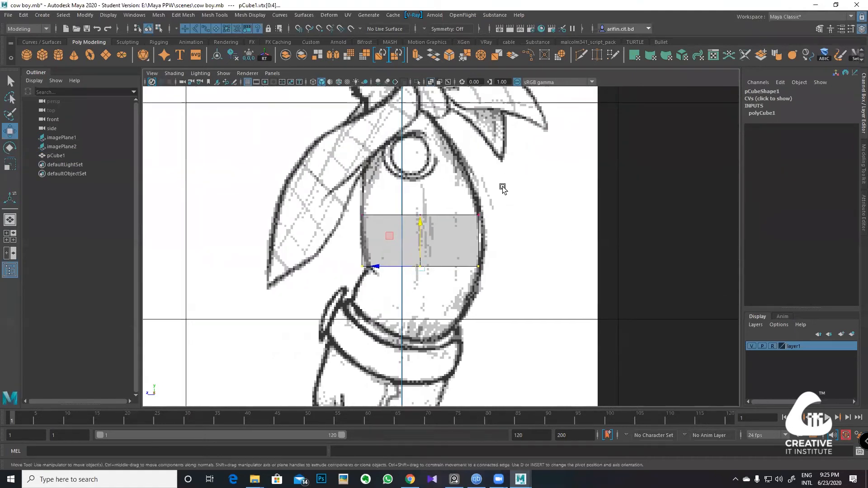
scroll(501, 189, "up", 1)
middle_click_drag(465, 232, 411, 266, "alt")
Step: In the top view, turn on Object X symmetry for the band
key("space")
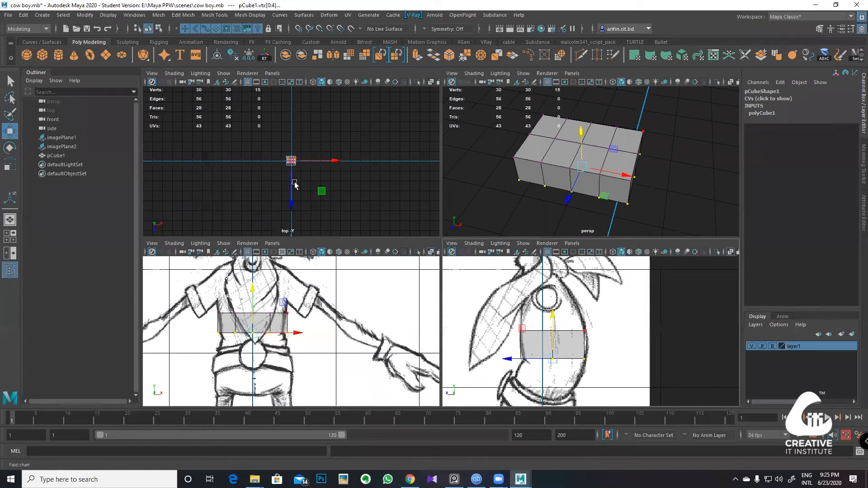
key("space")
scroll(470, 206, "up", 6)
scroll(470, 207, "up", 2)
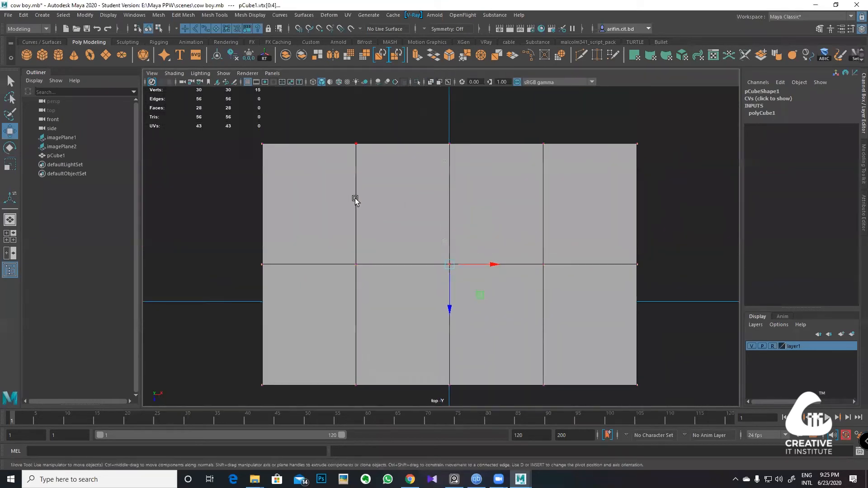
middle_click_drag(352, 195, 323, 172, "alt")
left_click_drag(326, 179, 254, 96)
left_click_drag(687, 154, 650, 87, "shift")
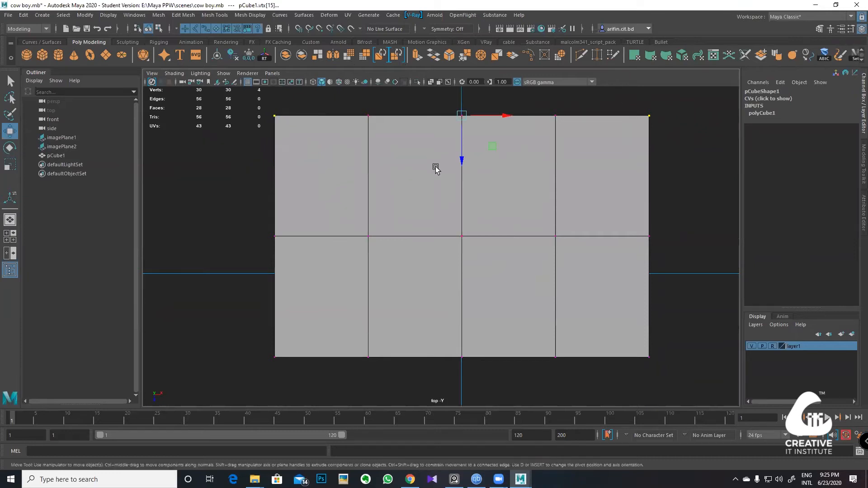
right_click_drag(409, 145, 452, 131)
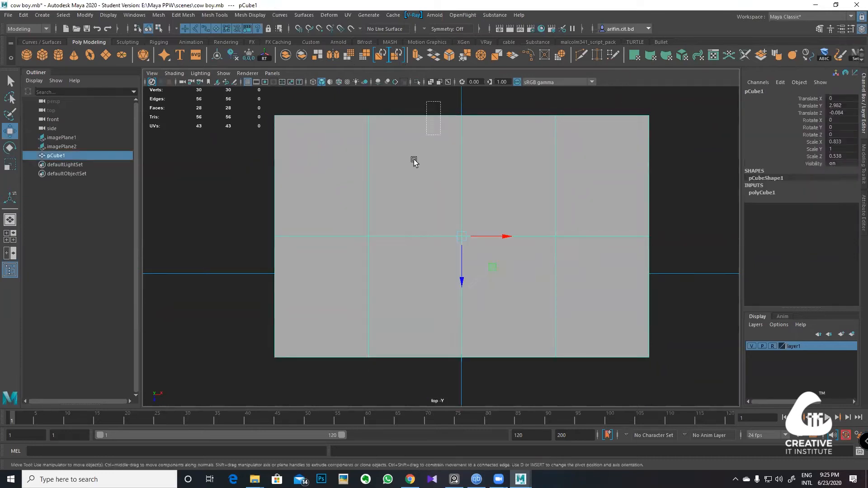
left_click(424, 29)
left_click(441, 43)
Step: Pull the corner vertices inward and taper the inner column to round the outline
right_click_drag(310, 136, 272, 131)
left_click_drag(296, 136, 248, 97)
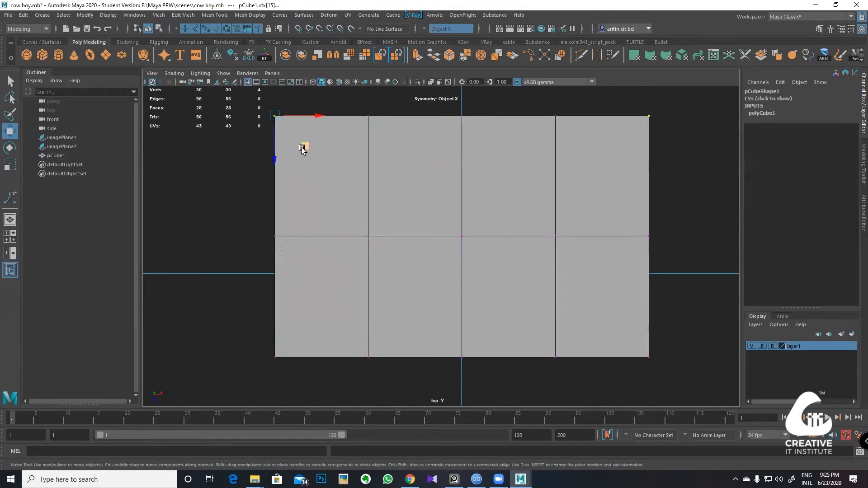
left_click_drag(301, 383, 240, 336, "shift")
key("r")
left_click_drag(274, 277, 273, 271)
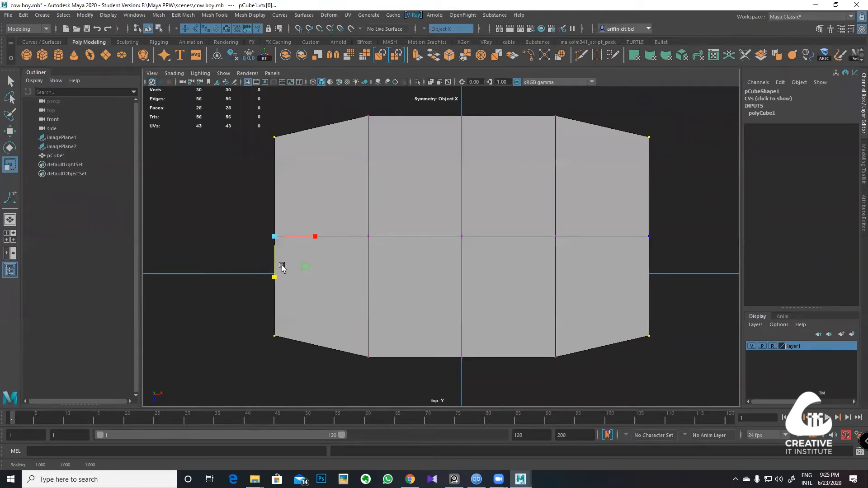
key("w")
left_click_drag(310, 236, 348, 237)
left_click_drag(403, 369, 361, 106)
key("e")
key("r")
left_click_drag(368, 278, 368, 274)
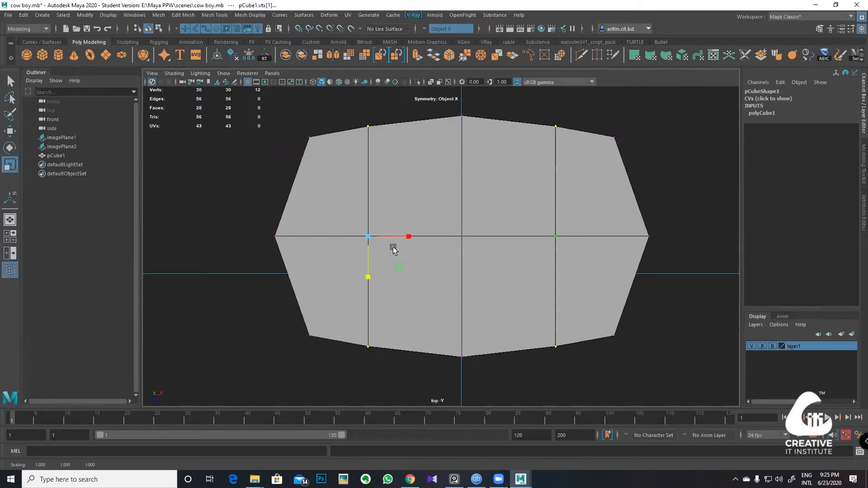
Step: Refine the vertex columns and corner pair until the top-view outline is oval
key("e")
key("r")
key("e")
key("w")
left_click_drag(408, 236, 414, 236)
left_click_drag(344, 160, 291, 118)
left_click_drag(329, 370, 288, 324, "shift")
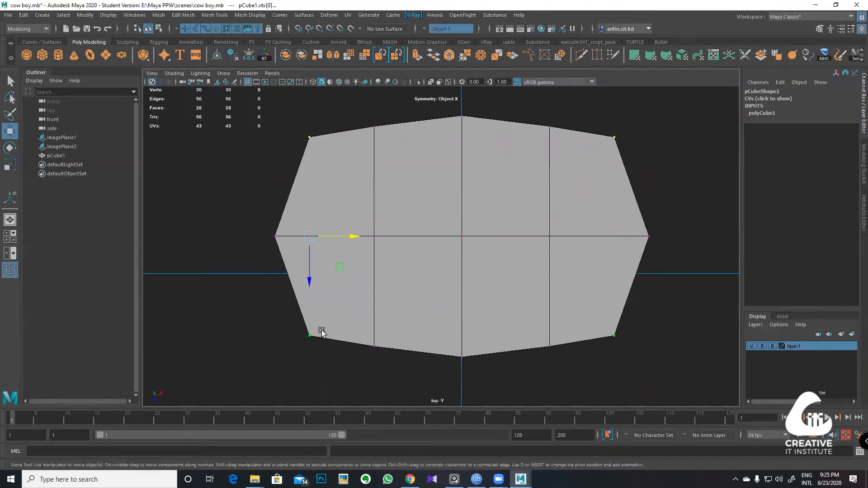
key("r")
left_click_drag(306, 277, 306, 263)
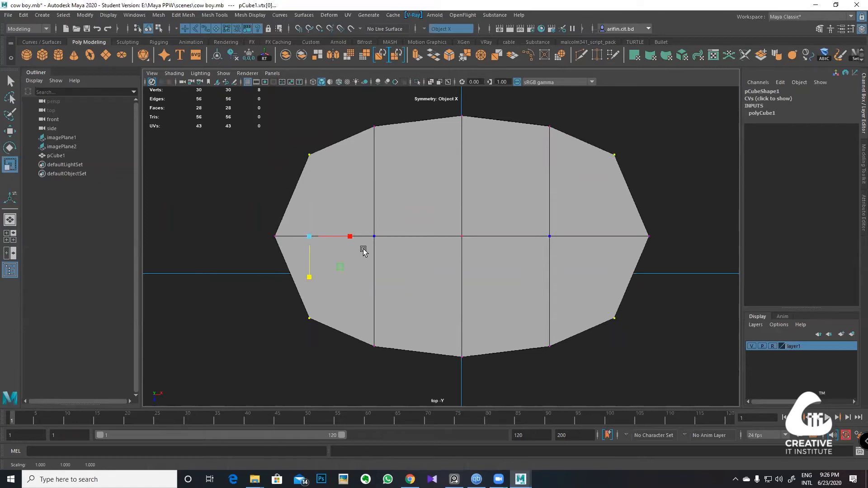
key("w")
left_click_drag(350, 236, 347, 237)
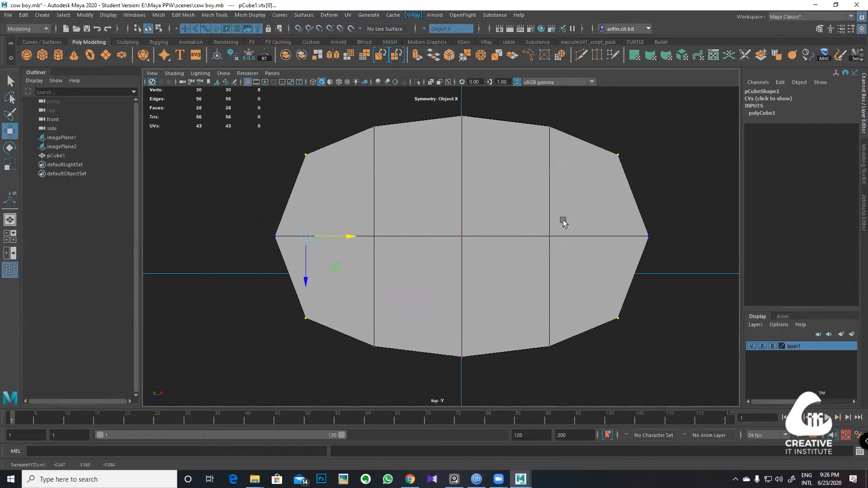
Step: Delete the top and bottom cap faces, leaving an open tube
right_click_drag(472, 167, 472, 189)
left_click_drag(577, 253, 373, 197)
key("Delete")
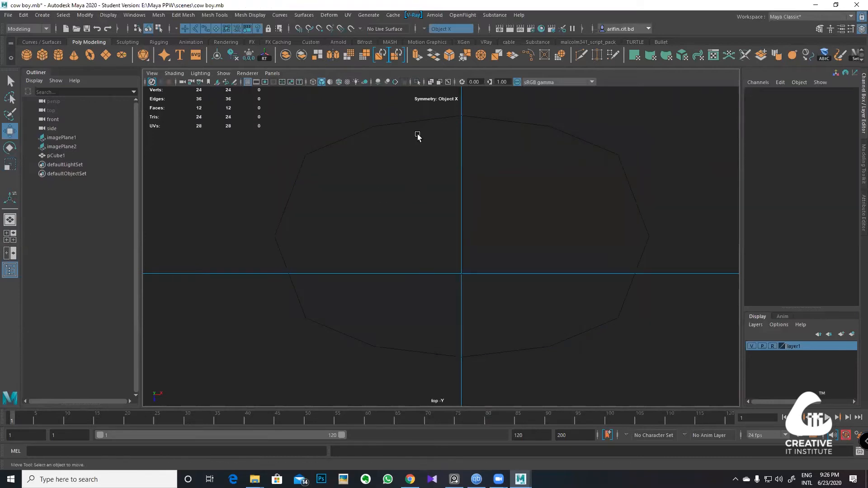
right_click_drag(407, 131, 445, 116)
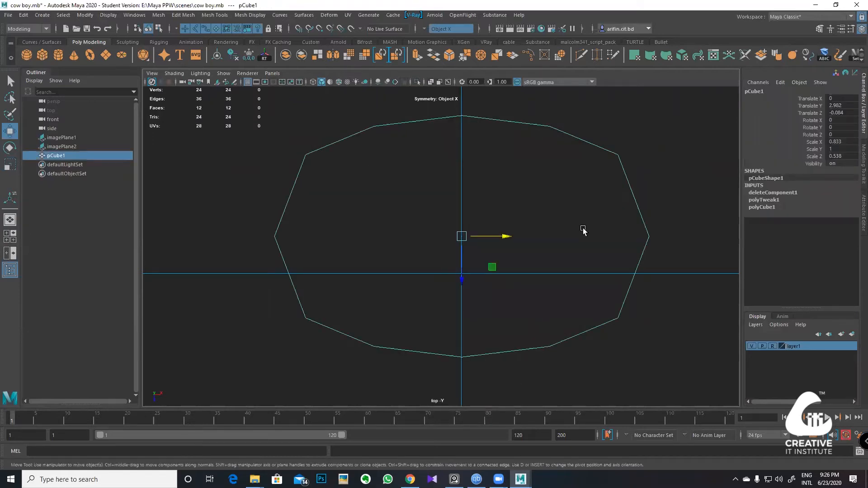
Step: In Edge mode, select the tube's top edge loop and turn Symmetry off
key("space")
key("space")
key("space")
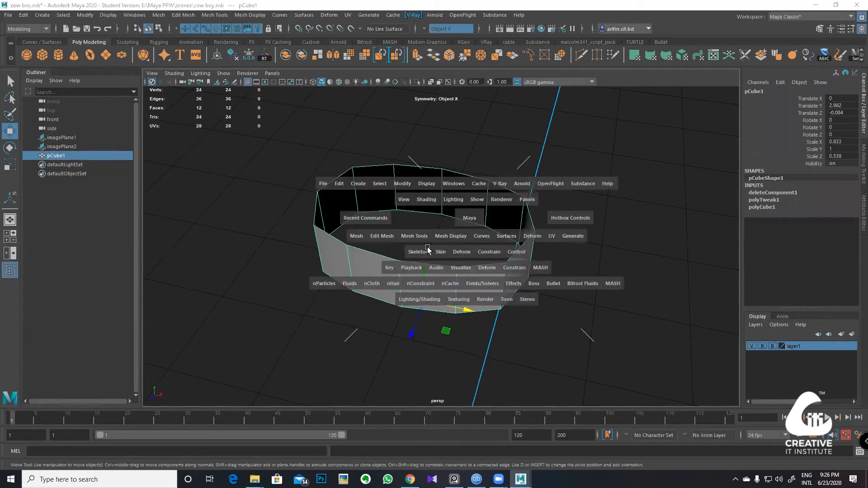
key("space")
scroll(381, 229, "up", 3)
right_click(381, 230)
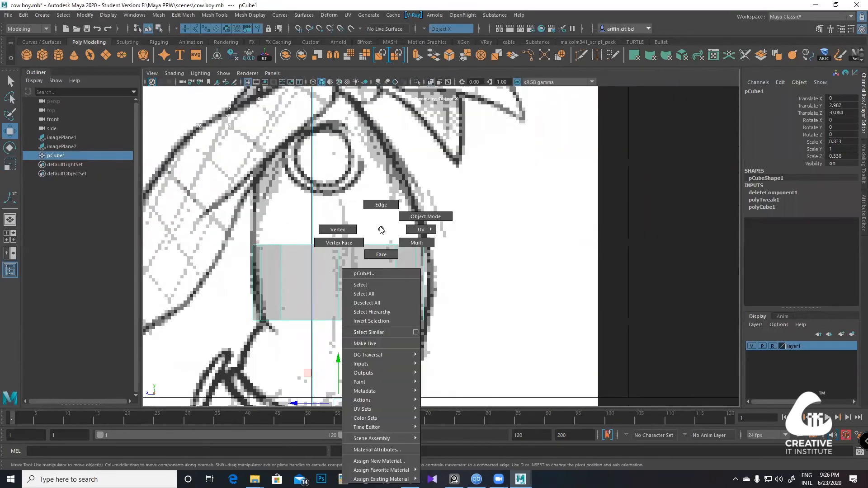
left_click(380, 205)
left_click(371, 245)
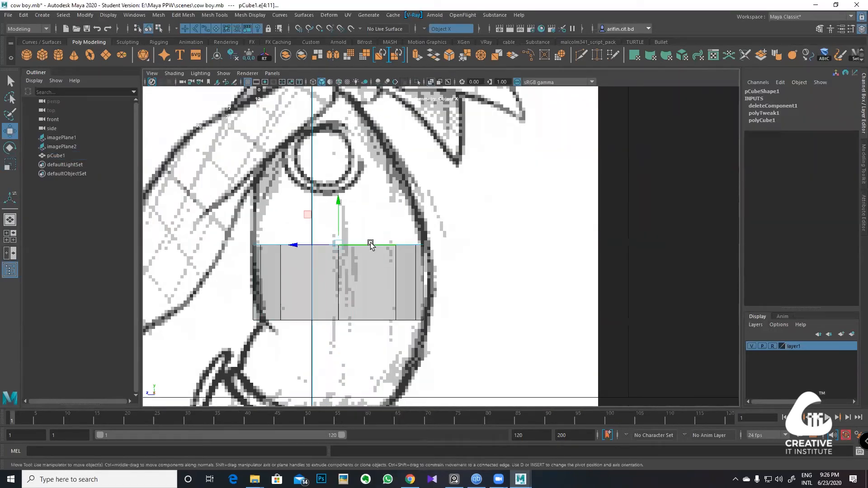
left_click(424, 29)
left_click(436, 35)
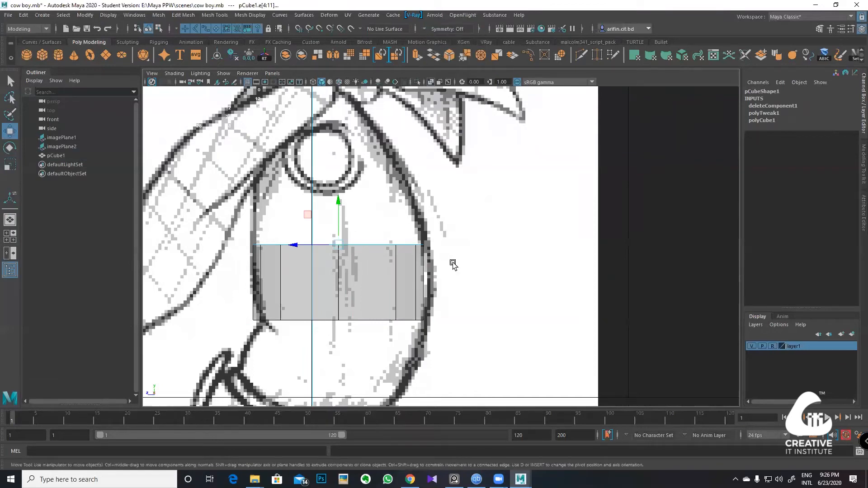
Step: Extrude the top edge loop upward into a new row, narrowing and tilting it
key("ctrl+e")
left_click_drag(339, 219, 341, 166)
key("r")
mouse_move(298, 194)
left_mouse_down()
mouse_move(308, 196)
mouse_move(297, 195)
left_mouse_up()
key("w")
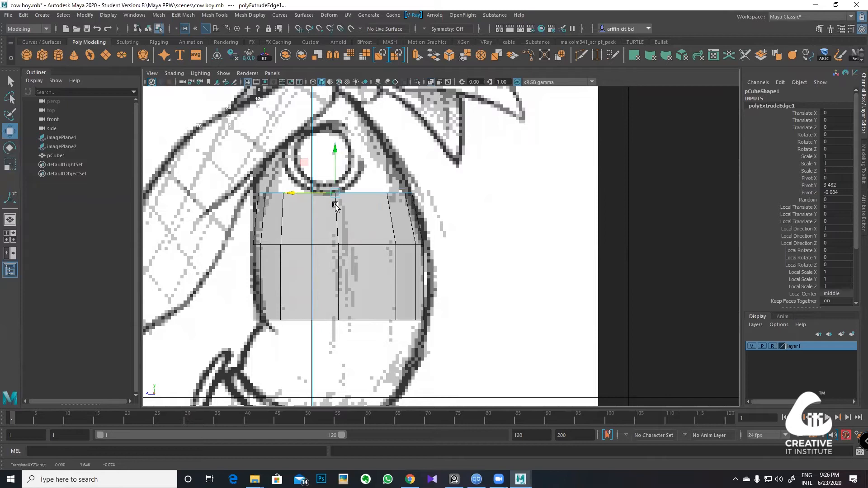
key("e")
left_click_drag(351, 227, 352, 218)
key("w")
key("e")
key("w")
left_click_drag(300, 193, 296, 194)
middle_click_drag(488, 148, 489, 162, "alt")
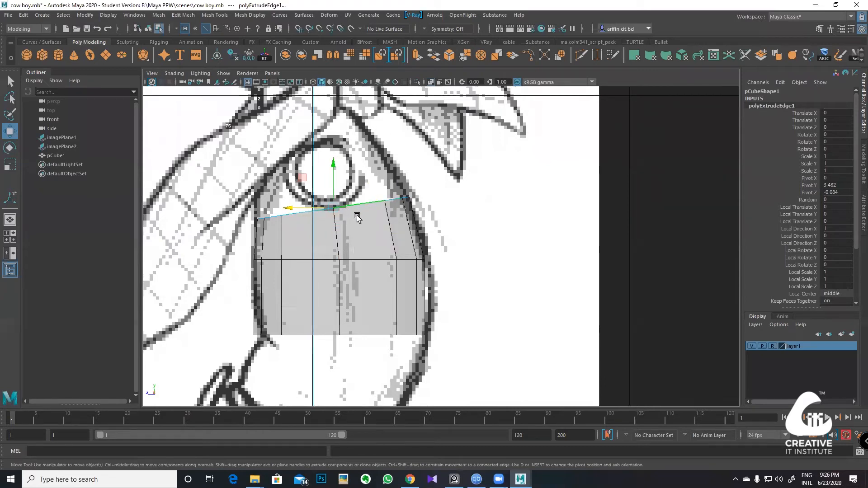
Step: Redo the tilt so the top rim follows the chest slope, shifted left onto the sketch
key("ctrl+z")
key("ctrl+z")
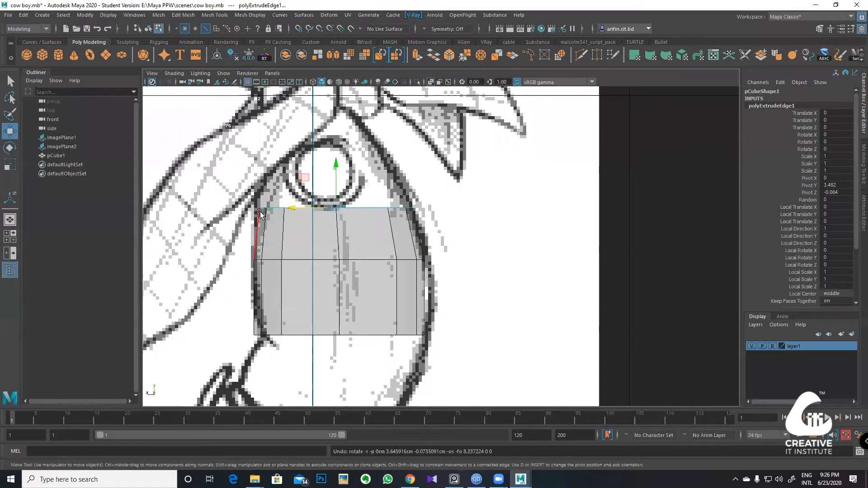
key("s")
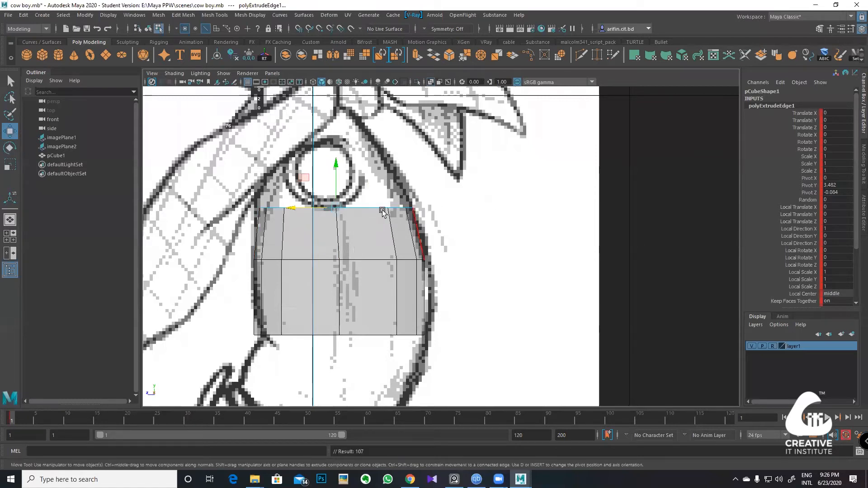
key("ctrl+z")
key("ctrl+z")
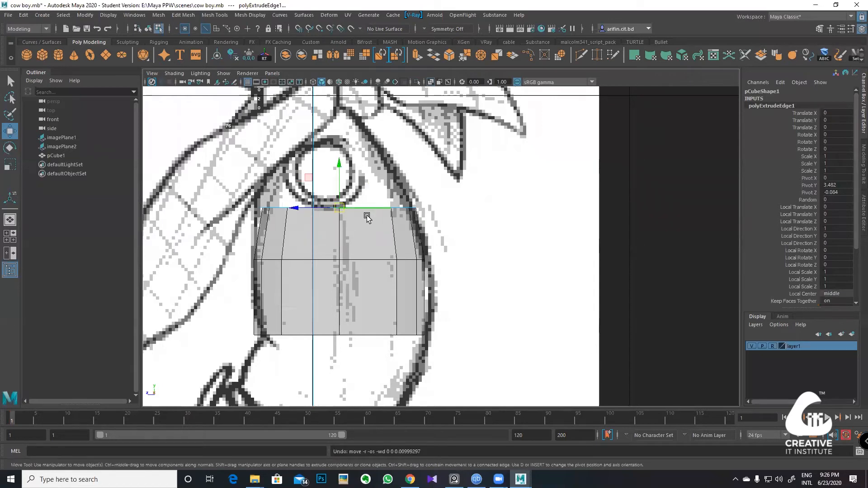
key("e")
left_click_drag(367, 183, 365, 178)
key("w")
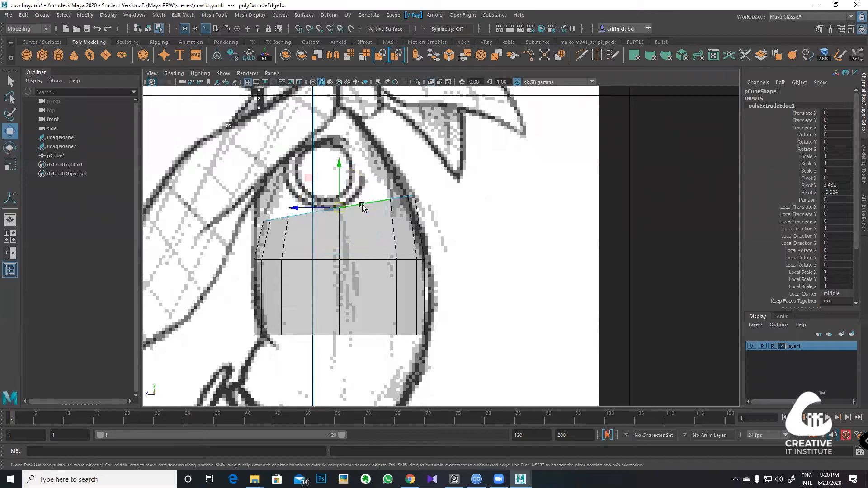
left_click_drag(320, 208, 312, 208)
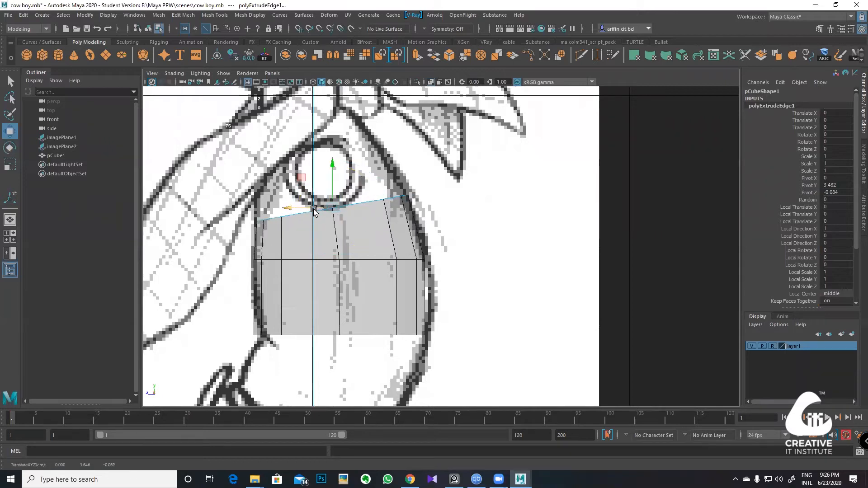
Step: Extrude the top edge again and check the smoothed preview before returning to low-poly display
key("ctrl+e")
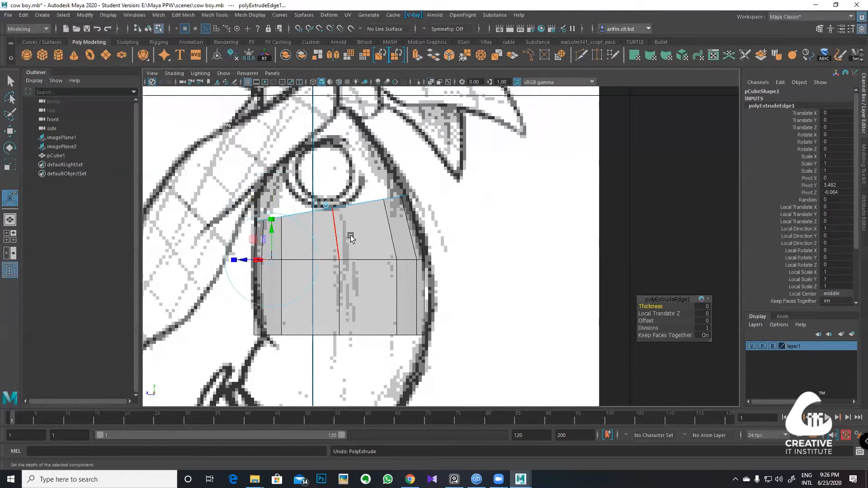
key("3")
key("2")
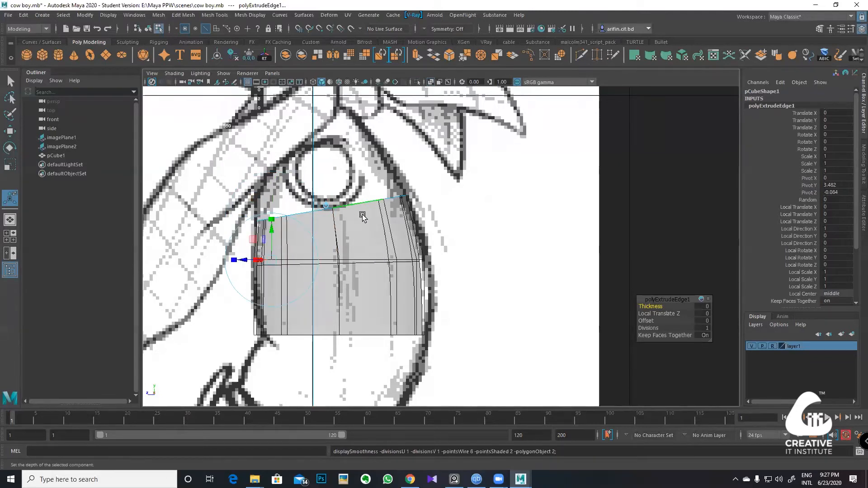
key("1")
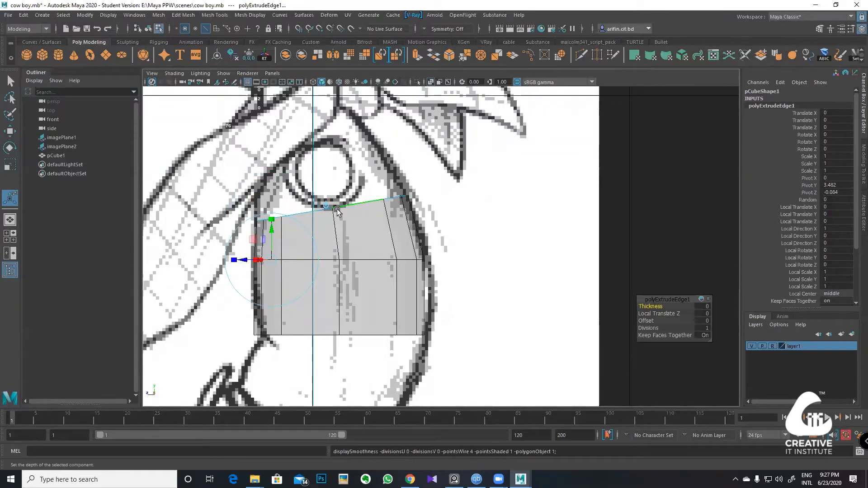
left_click(378, 202)
key("space")
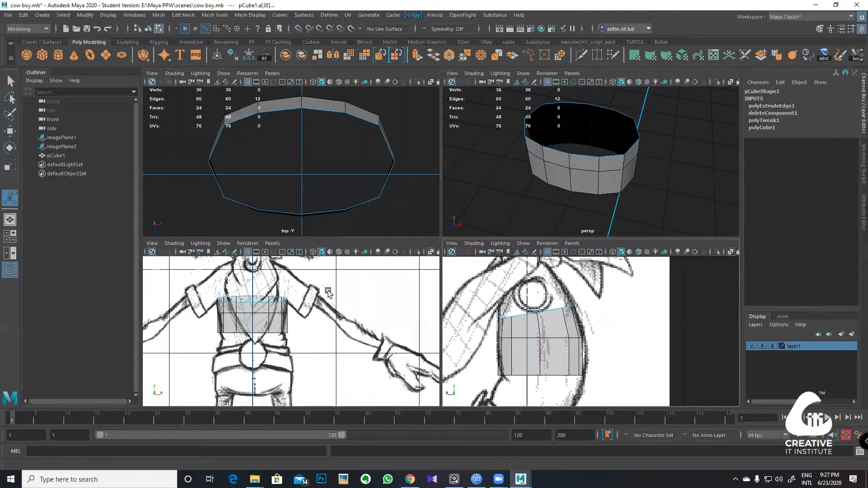
Step: In the front view, scale the bottom edge loop narrower to match the sketch waist
key("space")
scroll(387, 232, "up", 5)
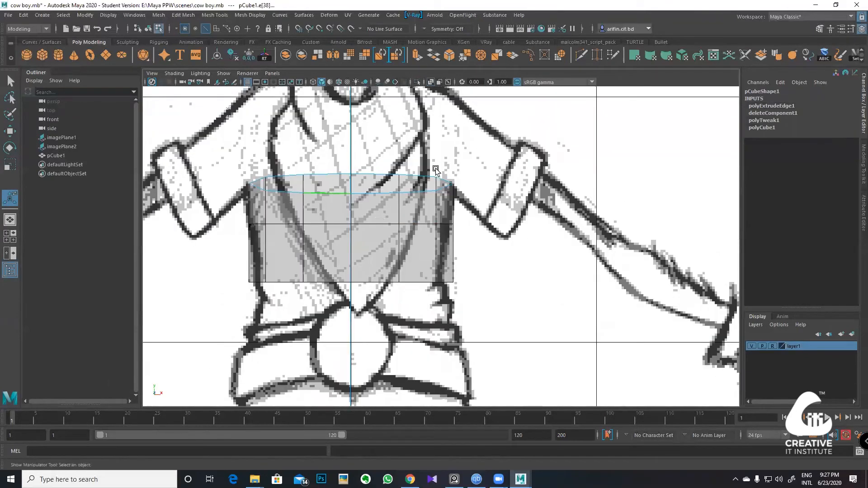
left_click(409, 183)
double_click(377, 281)
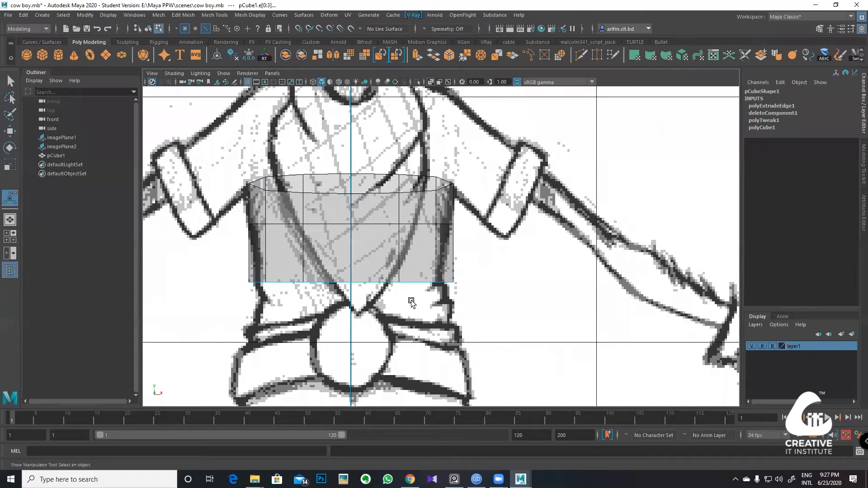
key("r")
left_click_drag(388, 283, 380, 284)
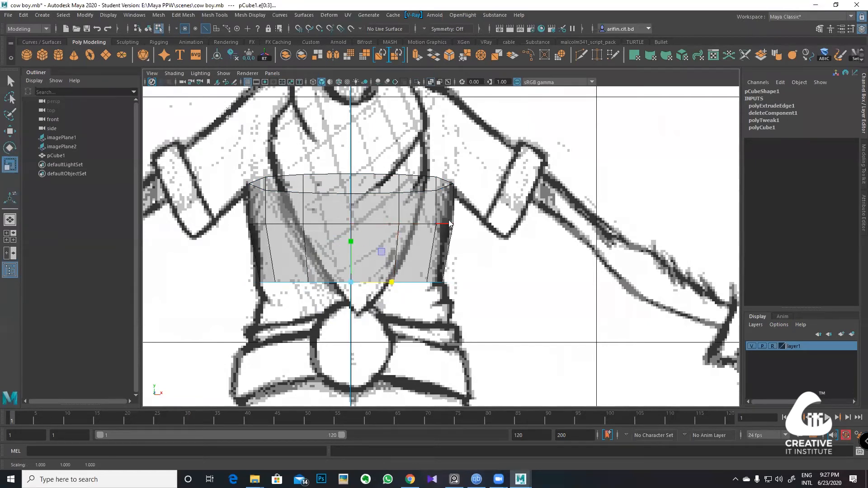
Step: Bring the side view up close and select the tube's top edge
key("space")
key("space")
left_click_drag(550, 197, 512, 235, "alt")
key("space")
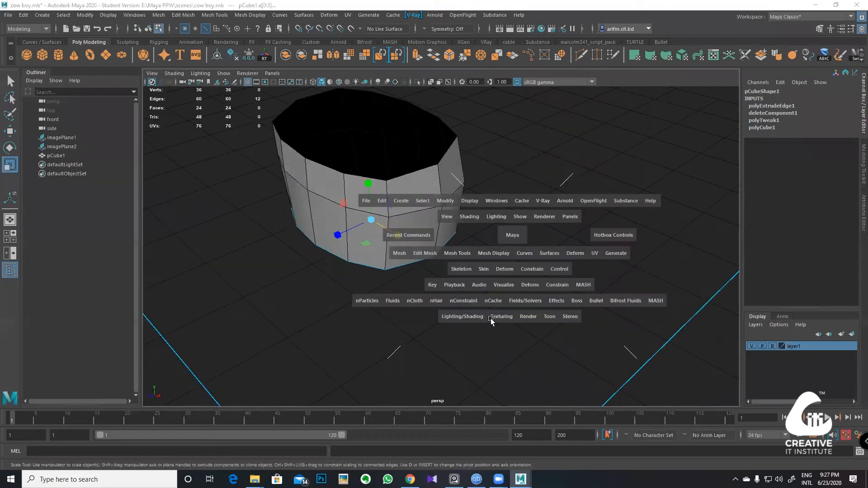
key("space")
middle_click_drag(501, 236, 548, 289, "alt")
left_click(419, 257)
Step: Extrude the top edge into a third row, raise it, and tilt it along the shoulder line
key("ctrl+e")
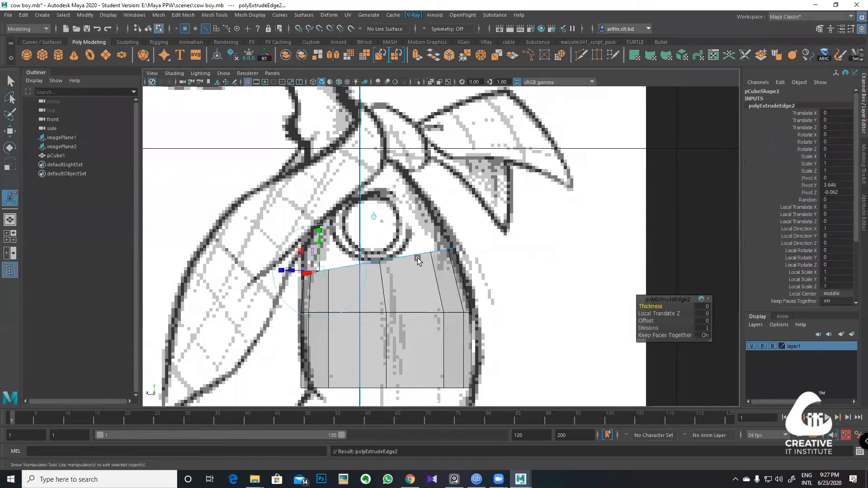
key("w")
middle_click_drag(340, 228, 337, 180)
key("e")
left_click_drag(391, 208, 330, 204)
key("r")
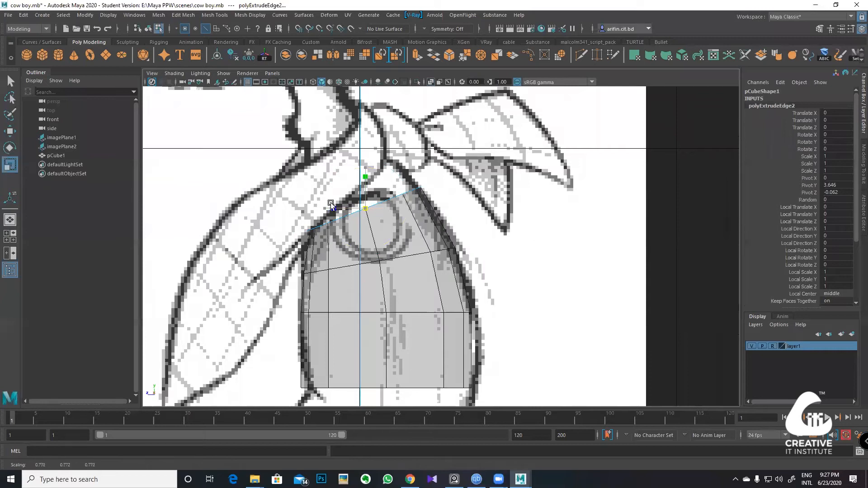
key("w")
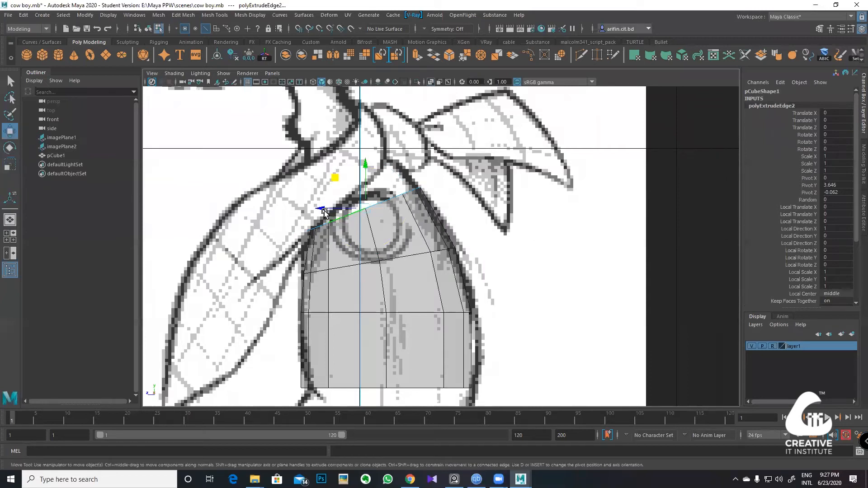
left_click(339, 210)
key("ctrl+z")
middle_click_drag(336, 181, 340, 194)
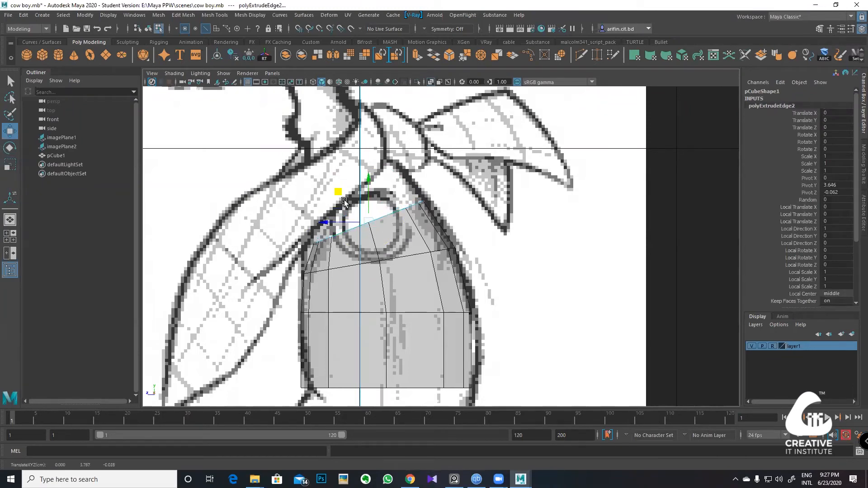
Step: Refine the new ring's height and scale it slightly to fit the side sketch
scroll(348, 238, "up", 4)
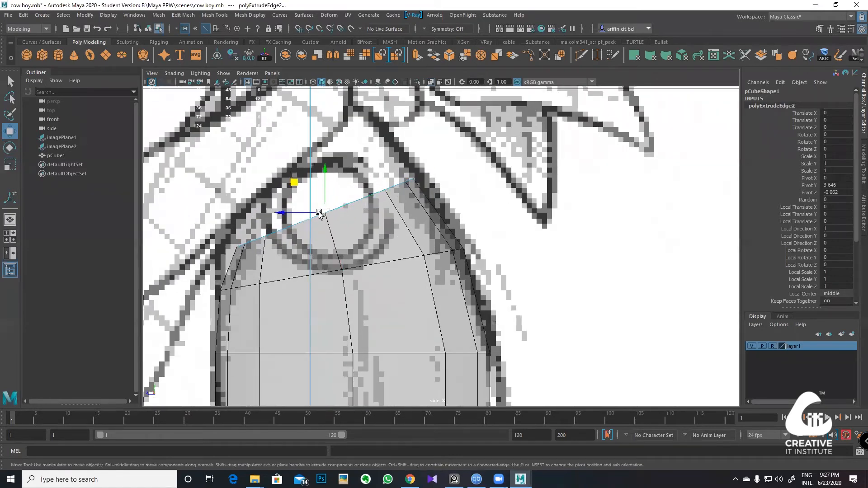
middle_click_drag(292, 181, 365, 199)
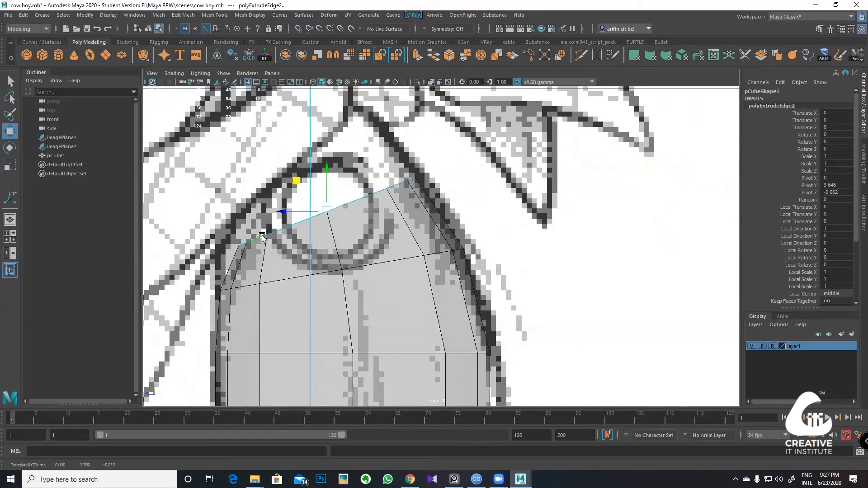
key("e")
key("r")
left_click_drag(287, 213, 283, 212)
key("e")
key("r")
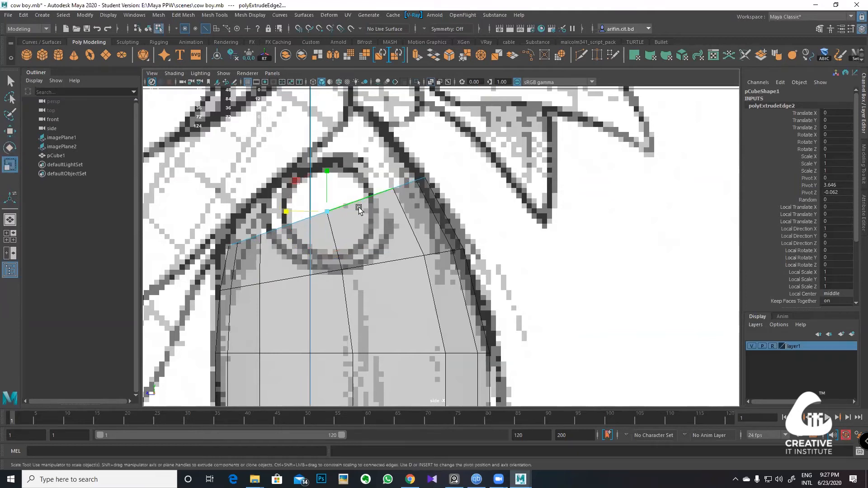
key("t")
key("r")
left_click_drag(327, 212, 297, 215)
key("w")
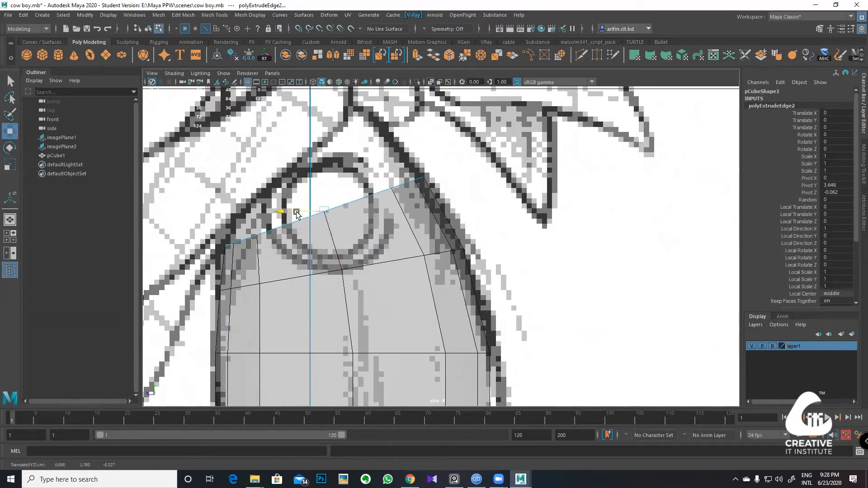
Step: In the front view, widen the top ring to match the chest and extrude a new ring
key("space")
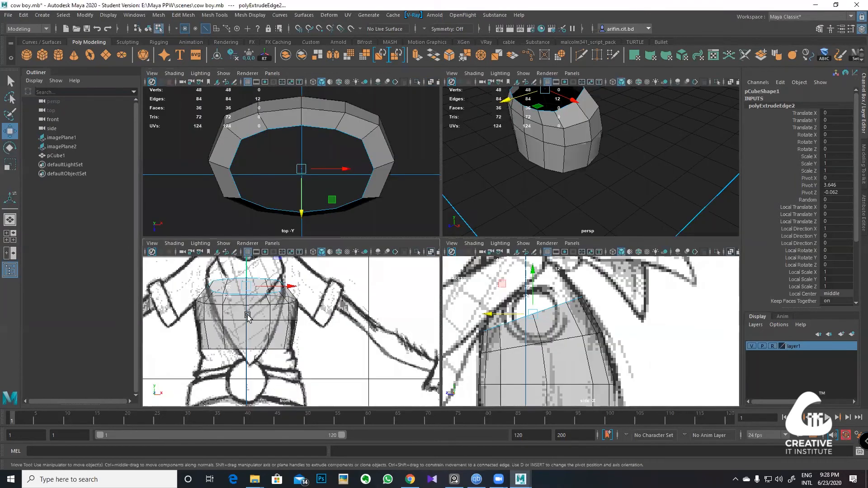
key("space")
scroll(426, 273, "up", 2)
middle_click_drag(426, 272, 441, 296, "alt")
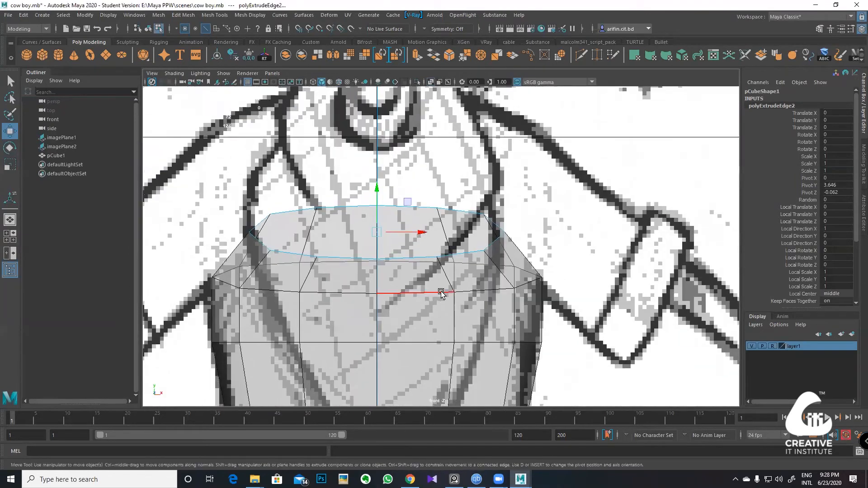
key("r")
left_click_drag(408, 233, 420, 236)
middle_click_drag(374, 224, 374, 241, "alt")
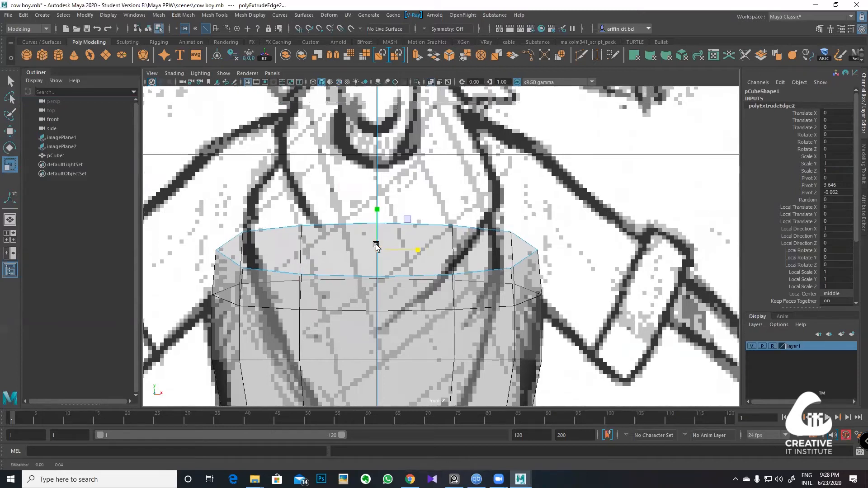
key("ctrl+e")
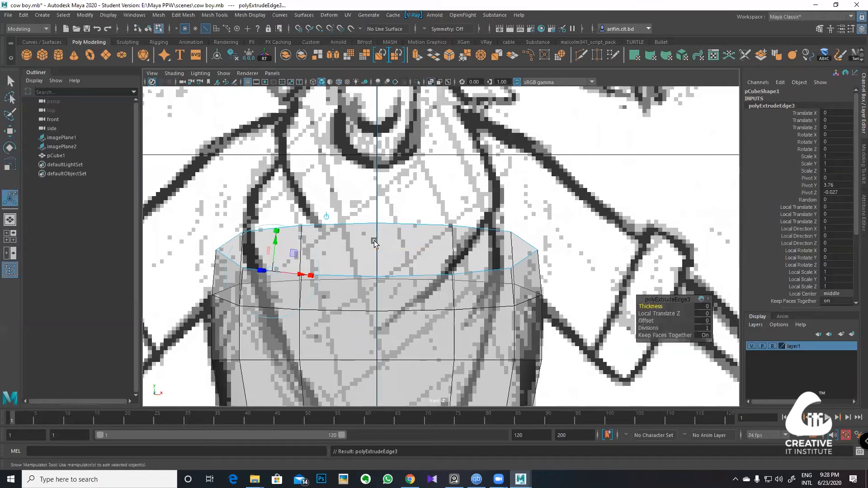
Step: Raise the new ring toward the shoulders and shrink it to about 84%
key("w")
left_click(371, 220)
left_click_drag(372, 220, 375, 123)
key("e")
key("r")
left_click_drag(377, 152, 346, 143)
Step: In the side view, shift the top ring back along the collar, narrowing it front to back
key("space")
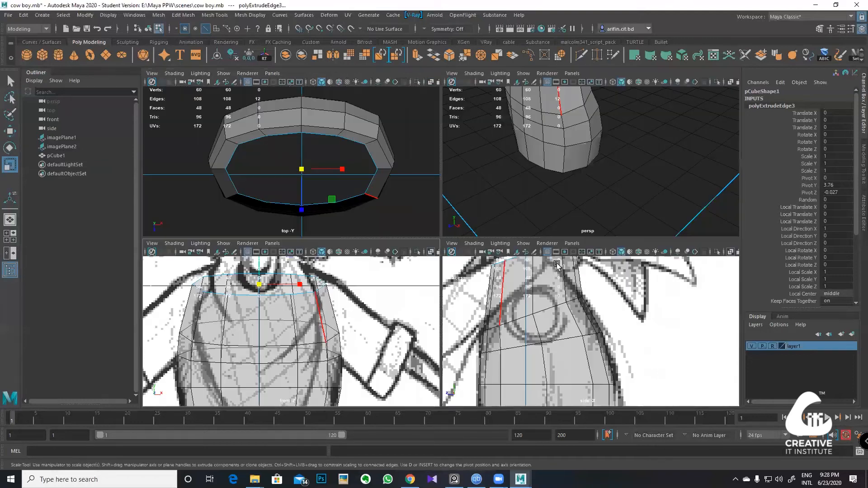
key("space")
middle_click_drag(324, 138, 438, 211, "alt")
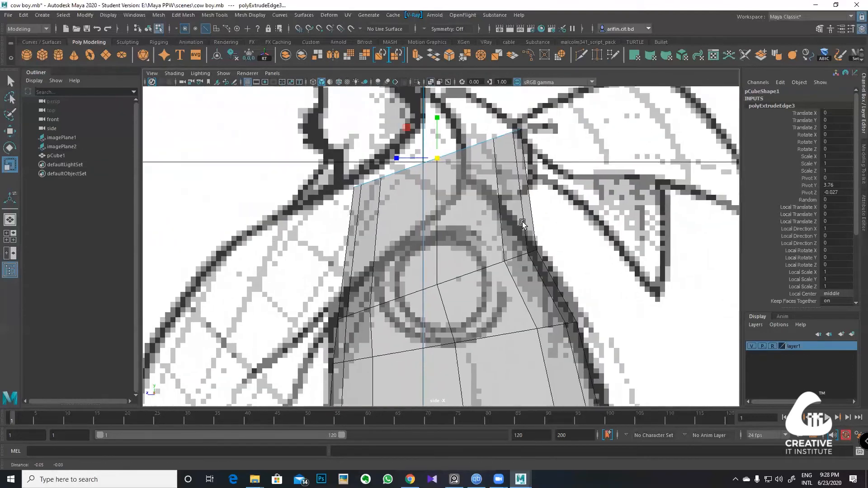
scroll(438, 212, "down", 10)
scroll(439, 211, "up", 12)
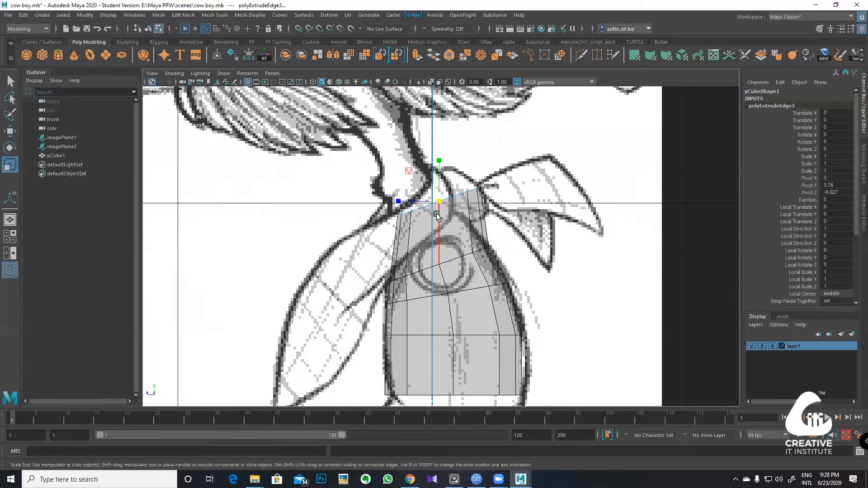
key("w")
left_click_drag(426, 204, 395, 204)
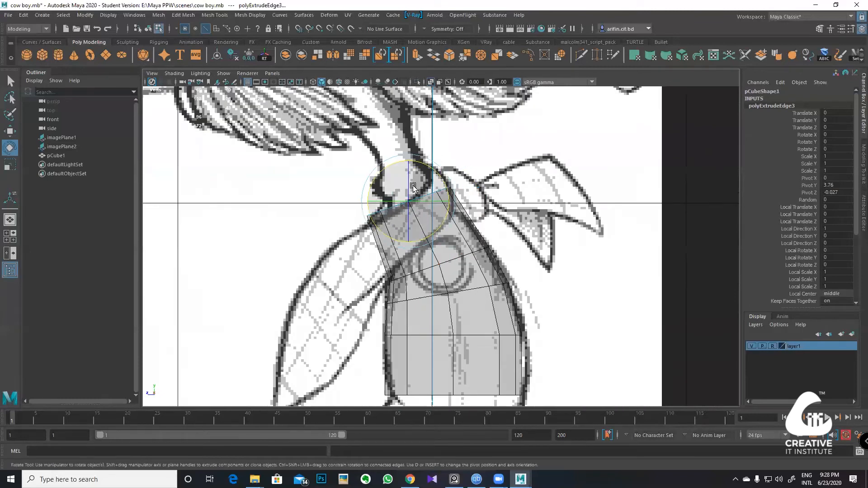
key("e")
key("r")
left_click_drag(368, 213, 375, 212)
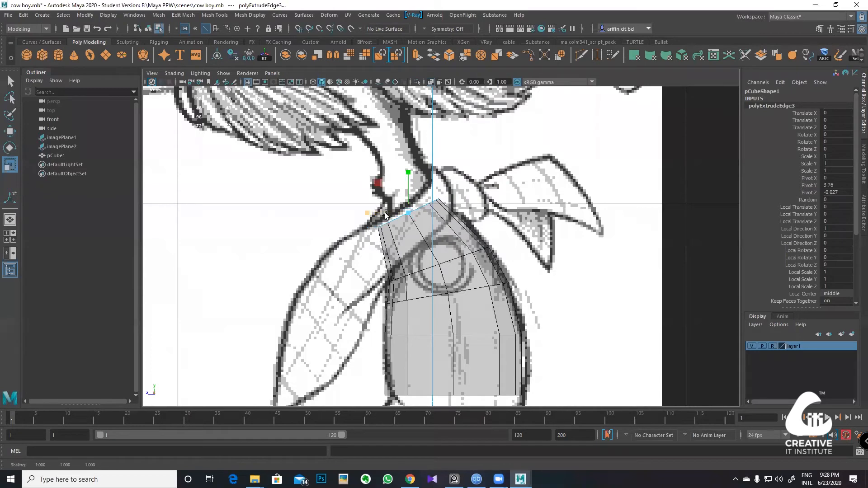
key("e")
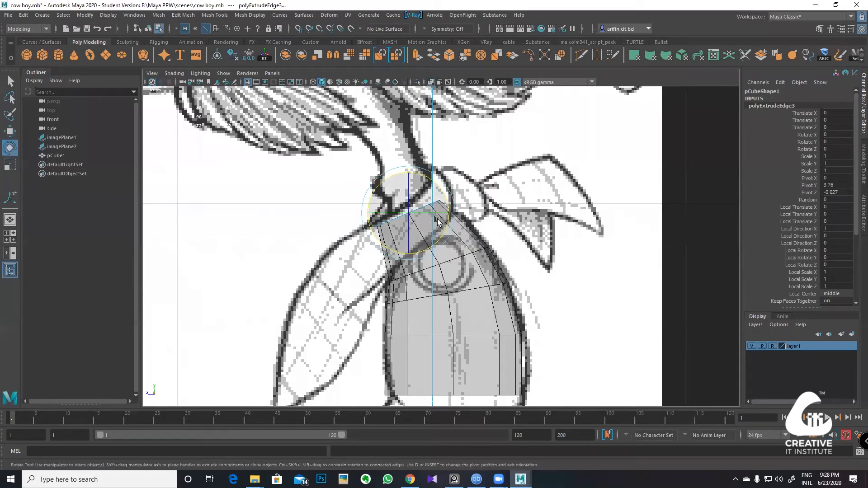
key("w")
left_click_drag(392, 213, 397, 213)
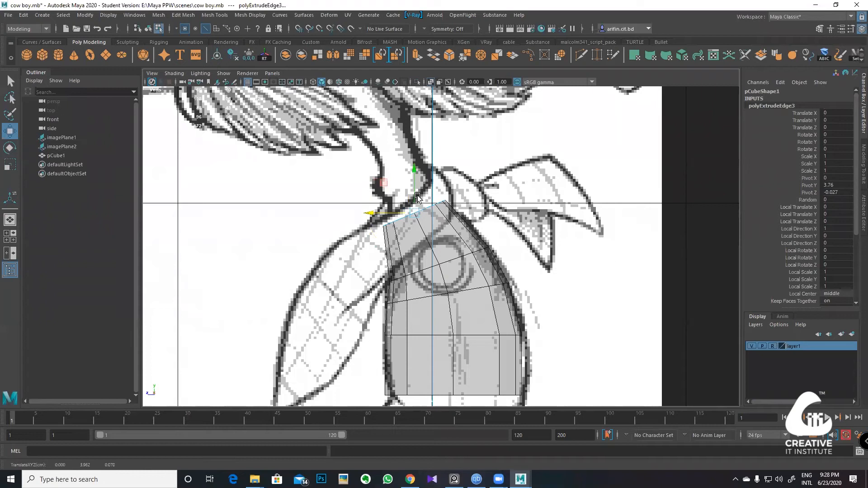
left_click(415, 197)
left_click(412, 202)
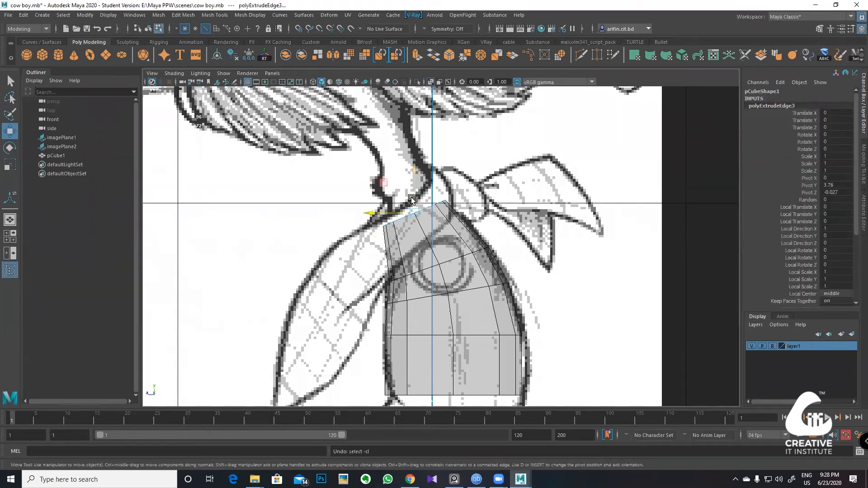
Step: In the front view, raise the top ring toward the neck and extrude another ring
key("space")
key("space")
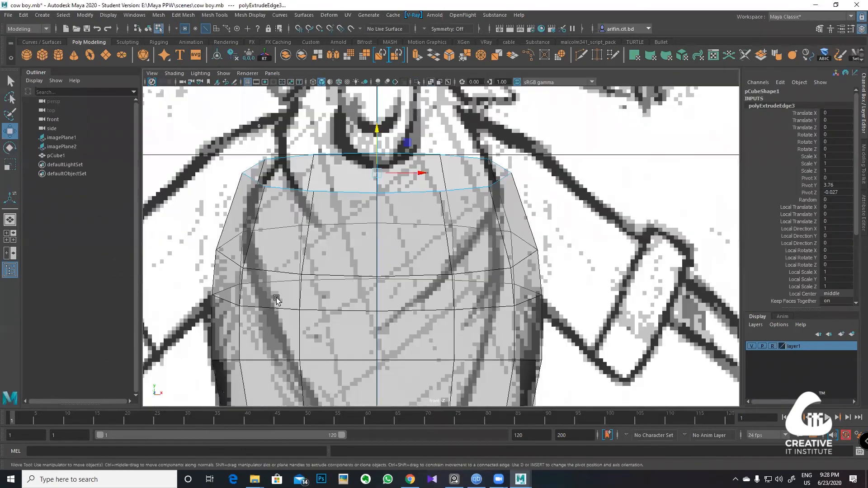
middle_click_drag(387, 271, 399, 320, "alt")
left_click_drag(388, 205, 394, 184)
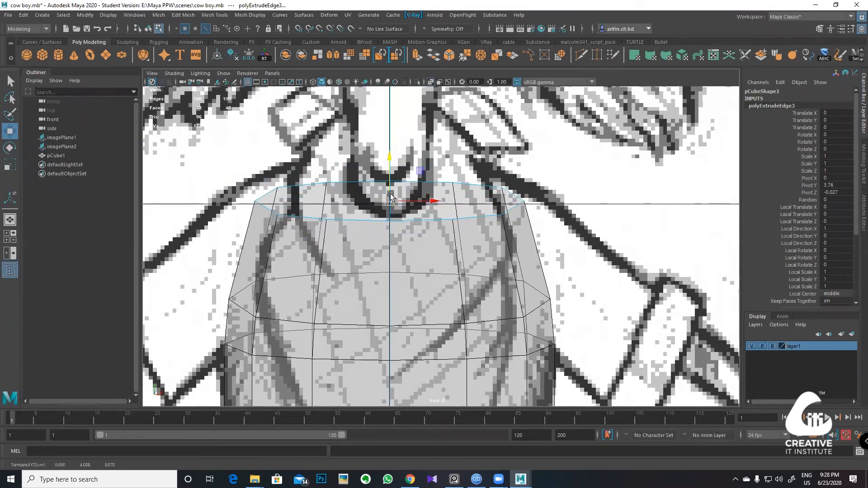
left_click(383, 178)
key("ctrl+z")
left_click_drag(389, 177, 386, 159)
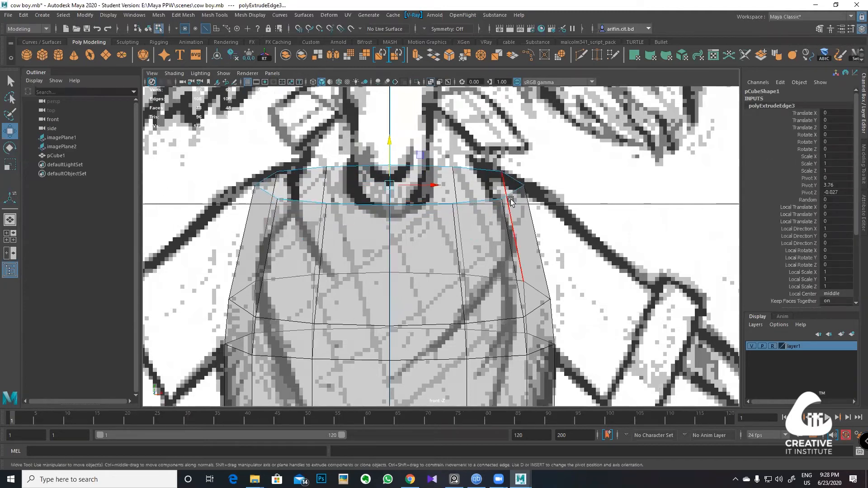
key("ctrl+e")
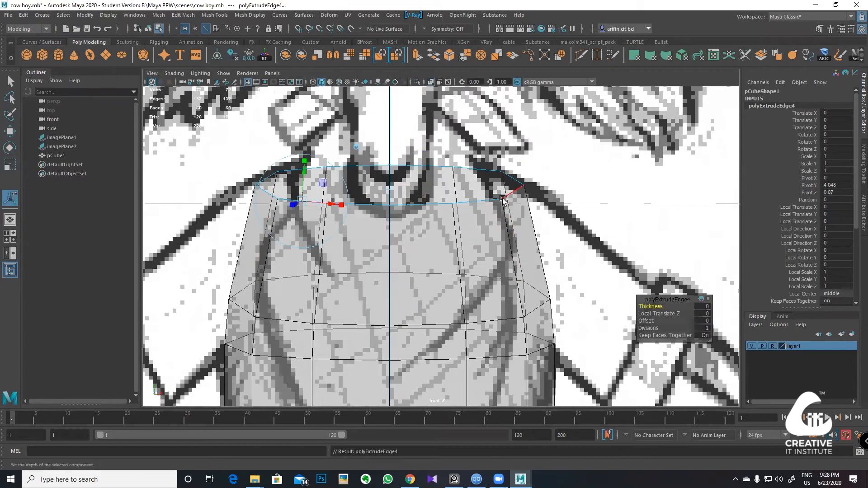
Step: Shrink the new ring inward and fit it back and down to the neck in the side view
key("r")
left_click_drag(389, 185, 390, 118)
key("w")
key("space")
key("space")
scroll(423, 213, "up", 5)
middle_click_drag(422, 213, 477, 349, "alt")
left_click_drag(399, 214, 371, 220)
left_click_drag(412, 194, 389, 213)
middle_click_drag(378, 192, 394, 206)
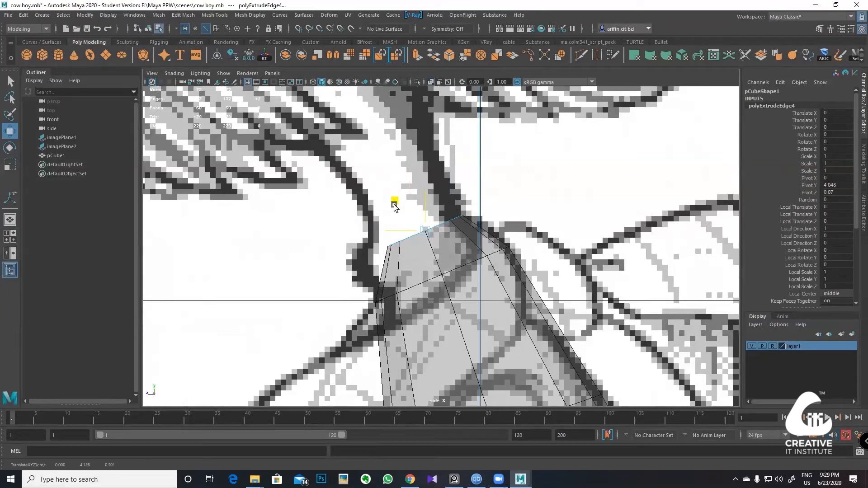
Step: In the front view, narrow the top ring side to side to match the collar
key("space")
key("space")
scroll(389, 308, "up", 3)
middle_click_drag(438, 247, 428, 290, "alt")
key("r")
left_click_drag(413, 278, 391, 279)
scroll(391, 279, "down", 5)
scroll(434, 266, "up", 5)
middle_click_drag(426, 233, 466, 167, "alt")
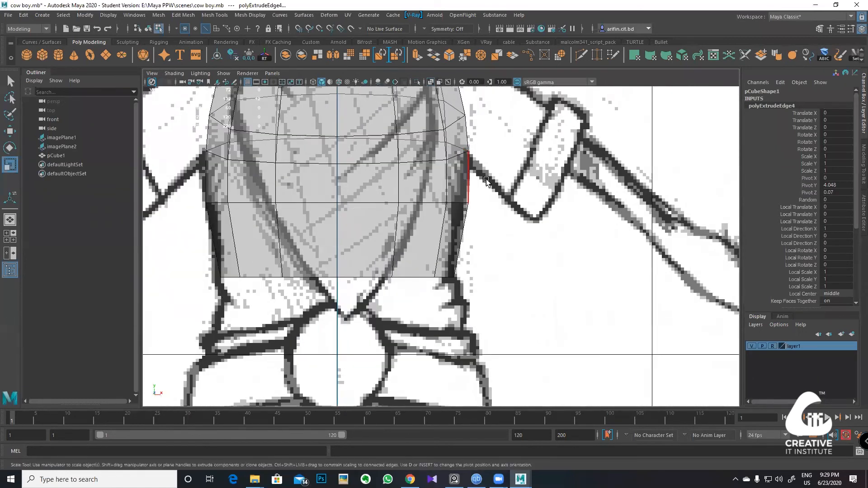
Step: In the side view, draw a Multi-Cut line across the chest
key("space")
key("space")
scroll(475, 212, "up", 3)
middle_click_drag(475, 213, 495, 232, "alt")
left_click(595, 54)
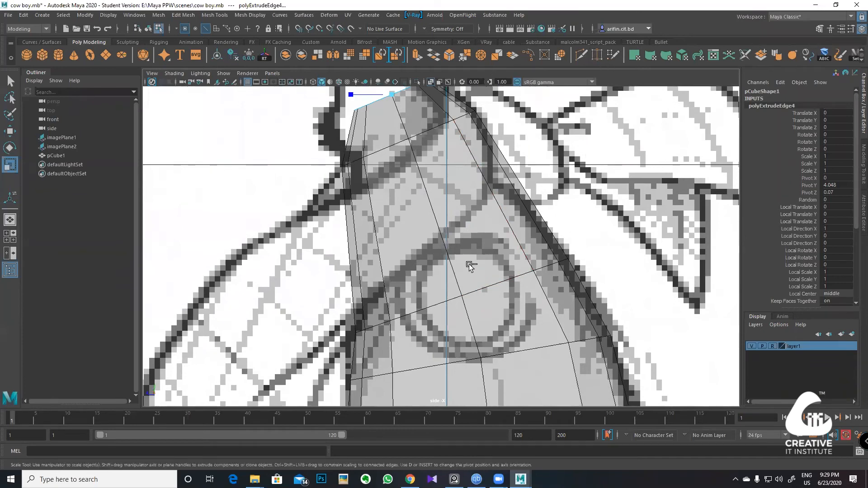
left_click_drag(349, 261, 469, 217)
Step: Commit the chest cut as a new edge loop and select that loop
key("Return")
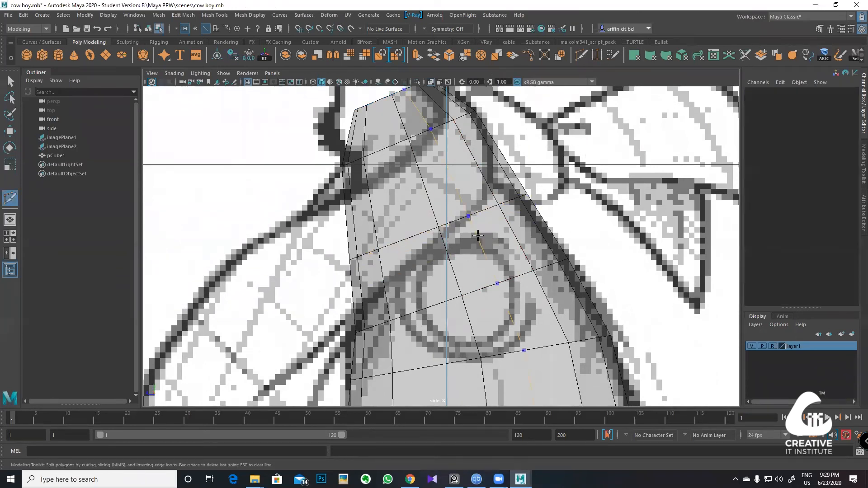
left_click(10, 81)
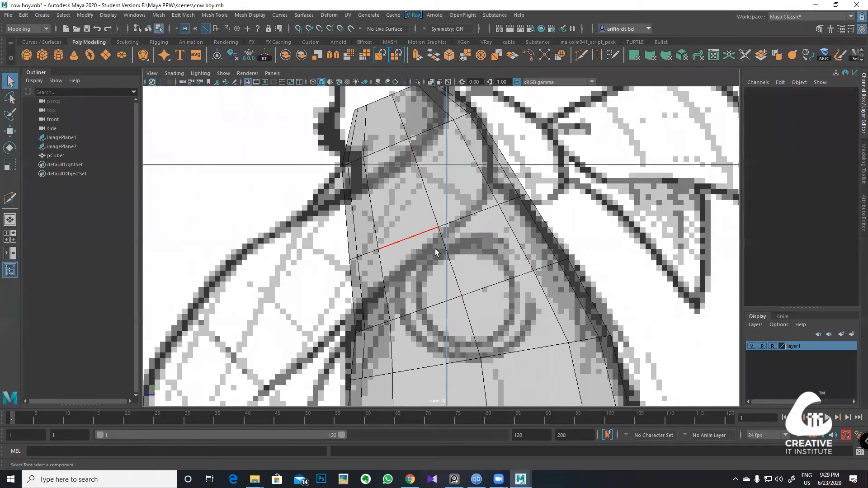
middle_click_drag(497, 217, 470, 235, "alt")
double_click(404, 212)
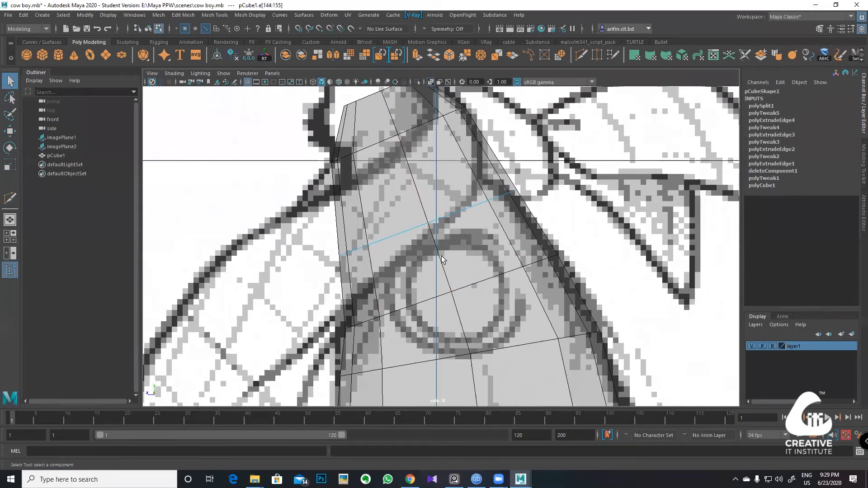
key("e")
left_click(493, 280)
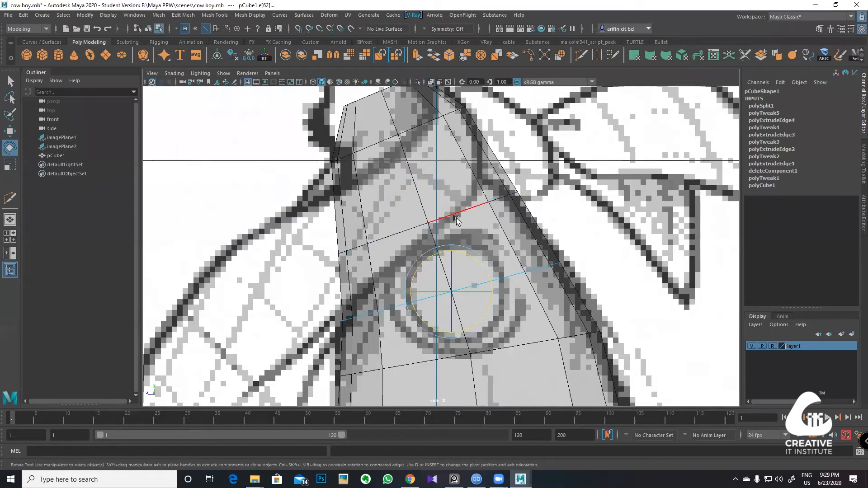
Step: Switch the torso back to Object mode and reselect the mesh
scroll(583, 267, "down", 10)
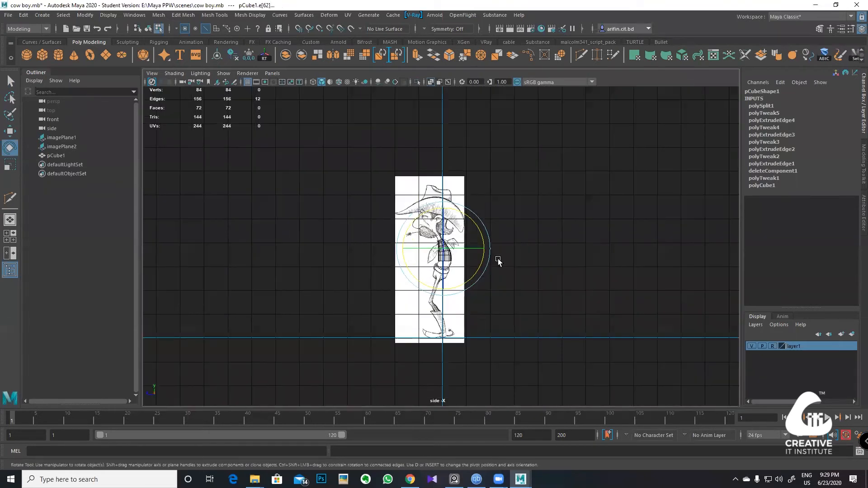
scroll(449, 248, "up", 10)
right_click(412, 170)
right_click_drag(411, 170, 485, 126)
left_click(524, 190)
left_click(459, 229)
scroll(525, 136, "up", 1)
middle_click_drag(539, 316, 500, 276, "alt")
scroll(500, 275, "up", 1)
Step: Select the torso's bottom edge loop and lower it slightly in a full-size front view
right_click_drag(485, 218, 480, 190)
double_click(471, 240)
key("space")
key("space")
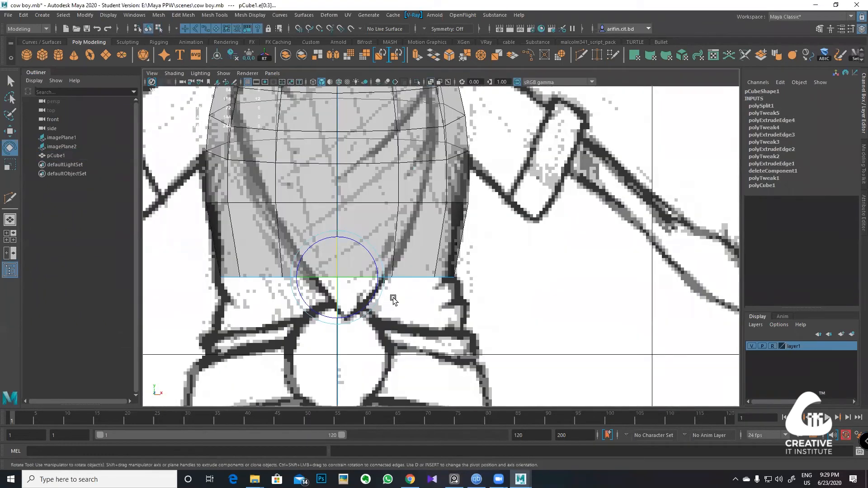
key("r")
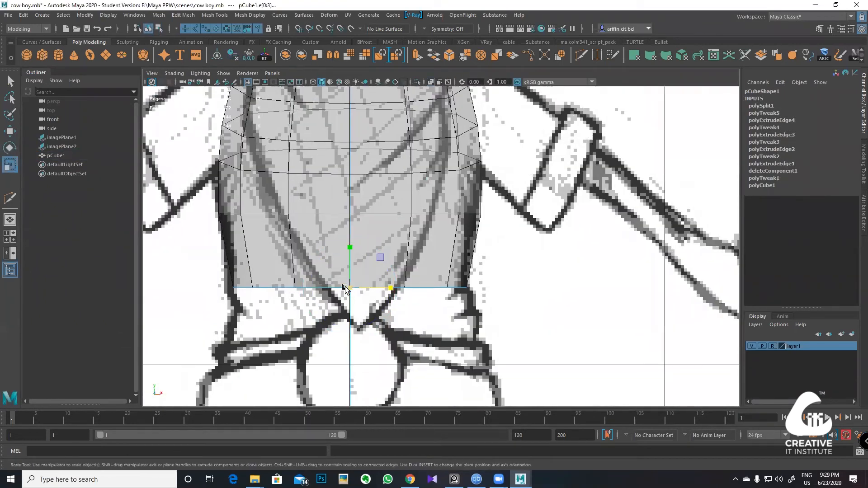
key("w")
left_click_drag(348, 270, 348, 275)
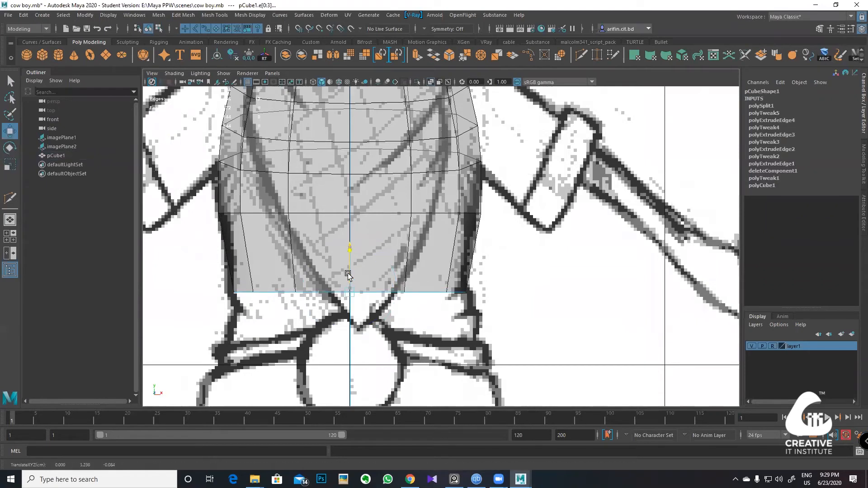
Step: Extrude a new band from the bottom edges, pull it toward the hips, then show perspective alone
key("ctrl+e")
key("w")
left_click_drag(348, 270, 358, 327)
middle_click_drag(445, 273, 532, 88, "alt")
middle_click_drag(463, 122, 428, 187, "alt")
left_click_drag(402, 215, 425, 272)
key("e")
key("r")
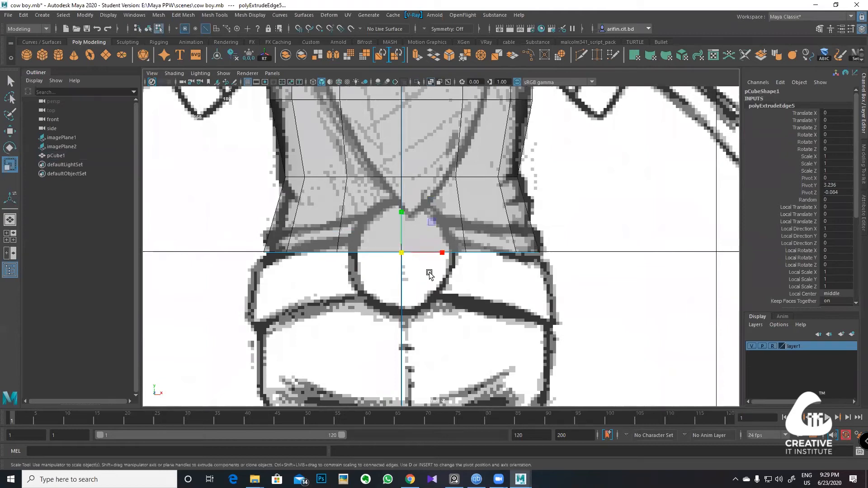
left_click(425, 273)
key("space")
key("space")
key("space")
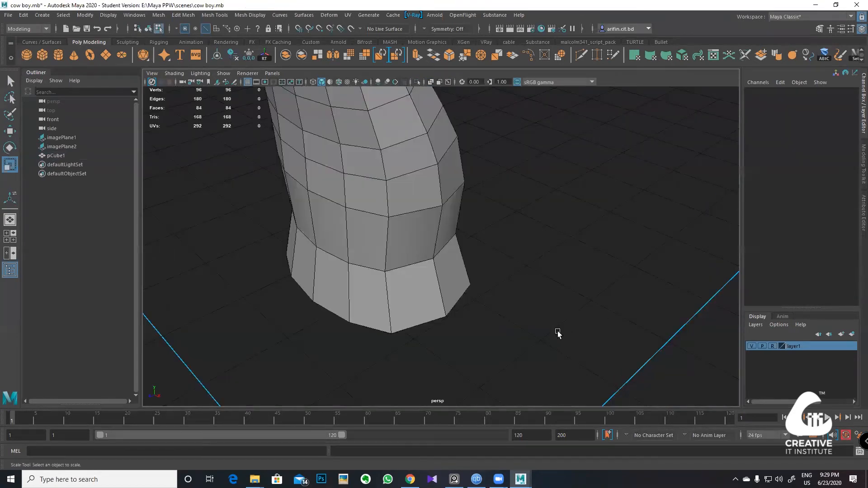
Step: In side view, narrow the bottom edge loop front to back, tilt it, and raise it onto the waistline
key("space")
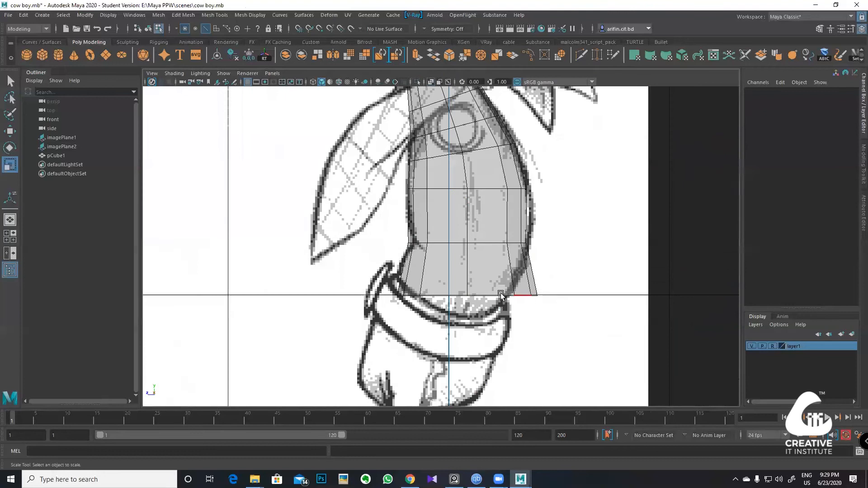
scroll(502, 298, "up", 2)
left_click(493, 313)
left_click_drag(431, 312, 447, 312)
key("w")
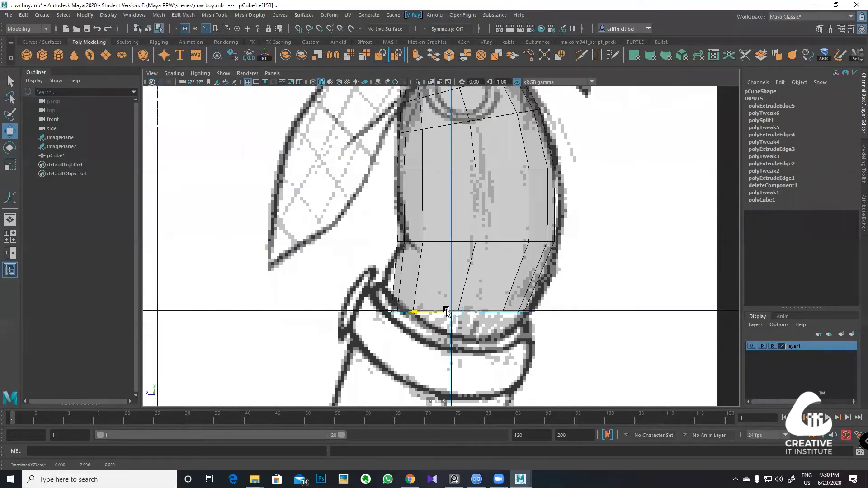
key("e")
left_click_drag(493, 291, 495, 294)
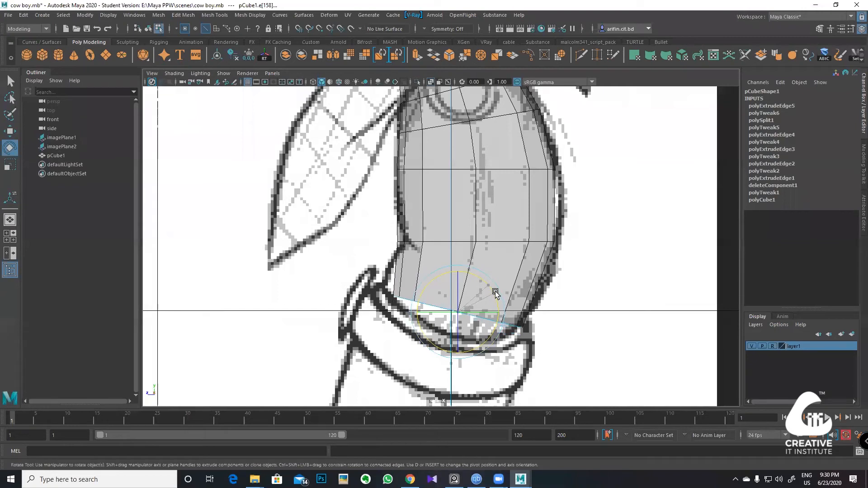
key("w")
middle_click_drag(426, 281, 387, 189)
Step: Pull the corner and neighbouring waist vertices onto the side sketch's outline
scroll(394, 206, "up", 3)
right_click_drag(385, 189, 341, 188)
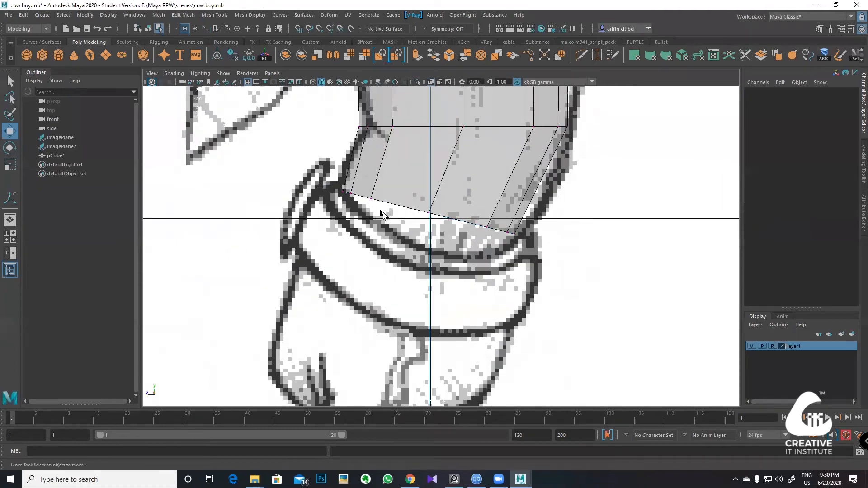
left_click_drag(344, 169, 337, 183)
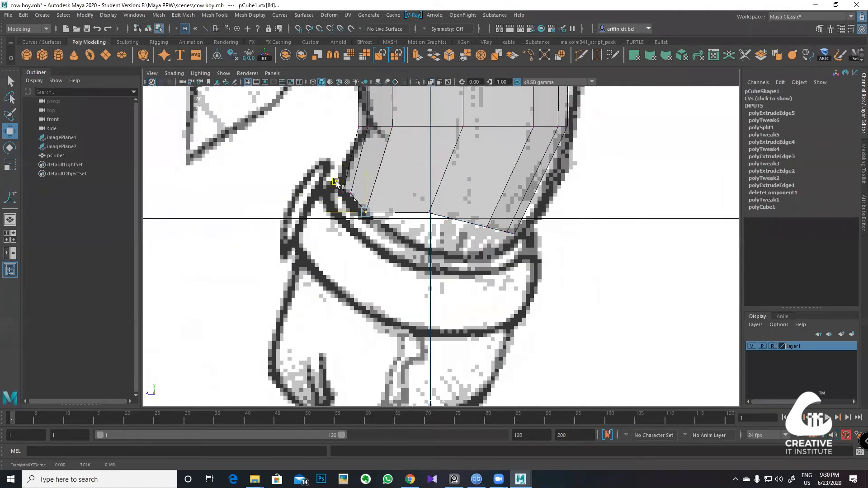
scroll(338, 183, "up", 3)
scroll(418, 256, "down", 8)
scroll(437, 252, "up", 12)
left_click_drag(401, 259, 359, 196)
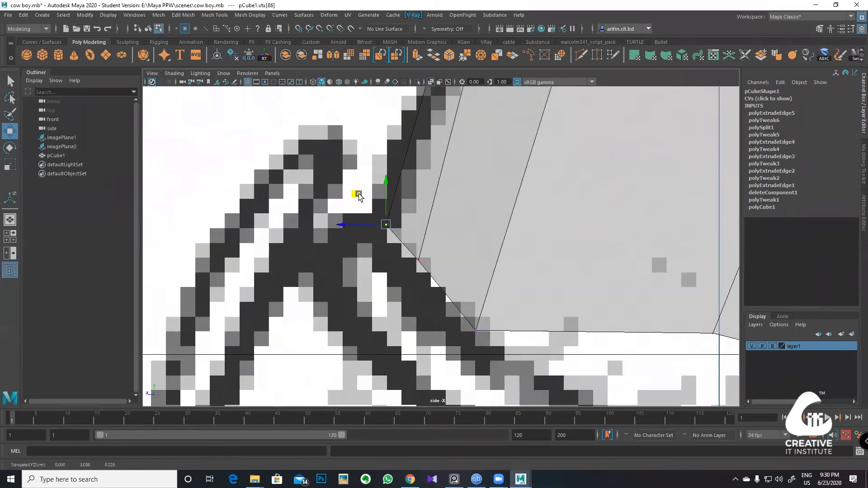
left_click_drag(405, 249, 428, 272)
left_click_drag(388, 229, 385, 230)
Step: Adjust the bottom-centre and front waist vertices onto the sketch's belt line
left_click_drag(497, 353, 456, 311)
middle_click_drag(633, 330, 530, 213, "alt")
scroll(492, 228, "up", 6)
left_click_drag(482, 254, 439, 236)
left_click_drag(518, 246, 507, 256)
left_click_drag(481, 220, 469, 238)
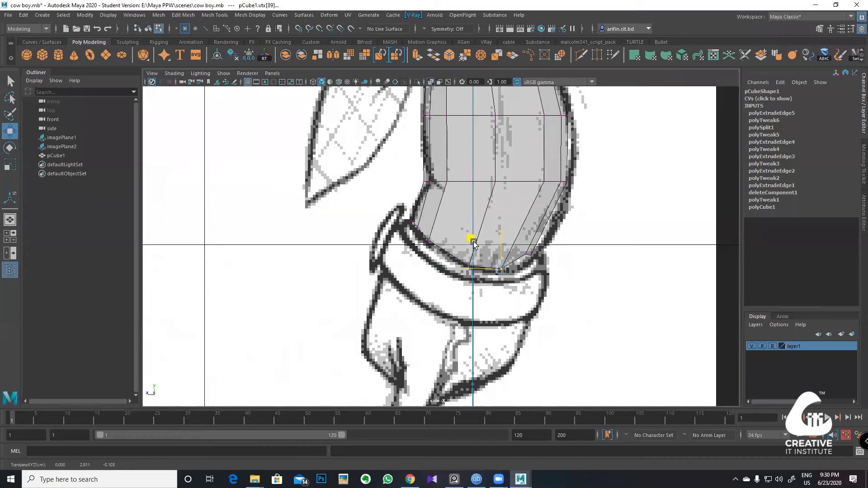
scroll(519, 254, "up", 8)
middle_click_drag(579, 283, 413, 270, "alt")
left_click_drag(405, 274, 398, 217)
Step: Lower the next bottom vertex onto the belt outline and shift the mid-torso centre-line vertex down-left
left_click(360, 258)
left_click_drag(328, 230, 328, 268)
scroll(327, 267, "down", 8)
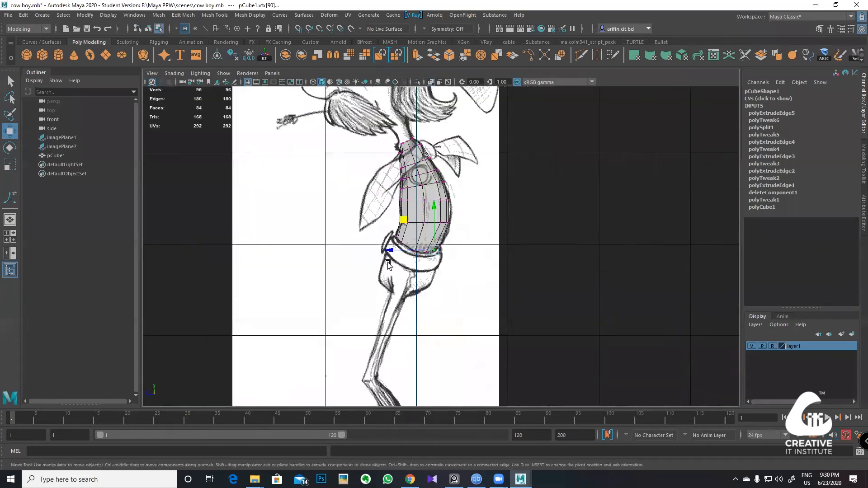
scroll(484, 232, "up", 8)
scroll(444, 241, "up", 4)
middle_click_drag(458, 226, 465, 257, "alt")
left_click_drag(470, 273, 451, 225)
left_click(468, 258)
left_click_drag(468, 260, 444, 234)
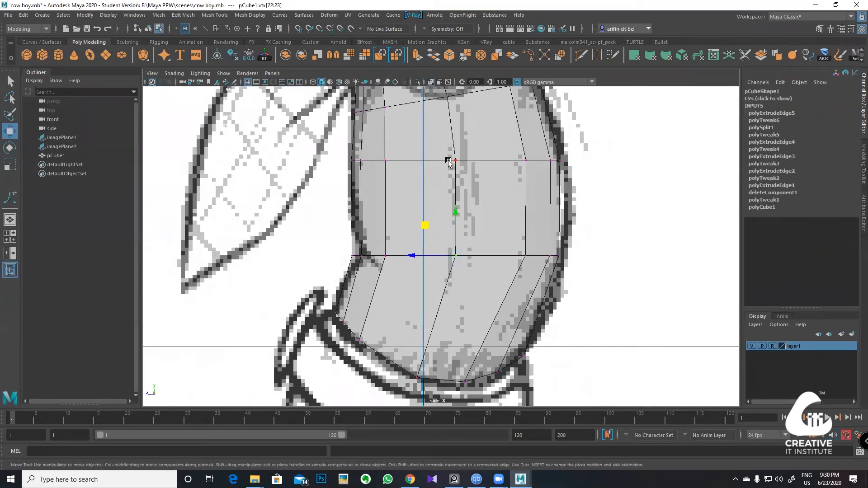
left_click_drag(427, 224, 414, 243)
Step: Lower the middle-row vertices, including the right-edge one, onto the torso outline
left_click_drag(400, 284, 361, 258)
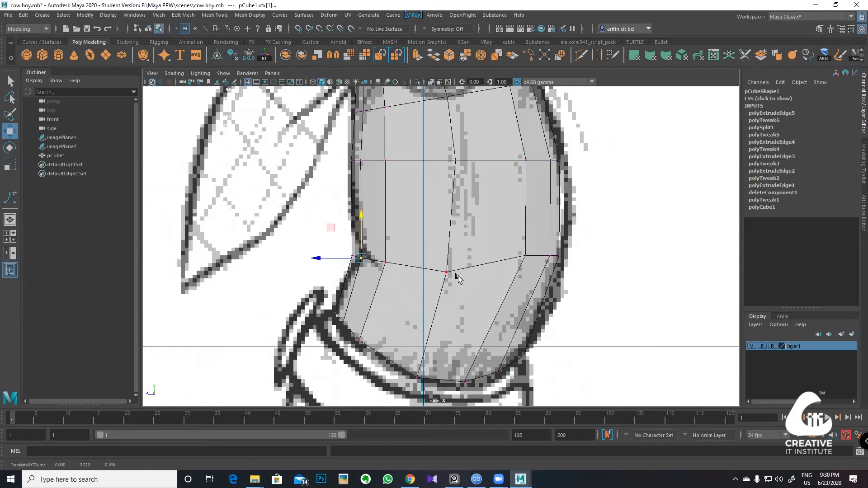
left_click(526, 261)
left_click_drag(492, 231, 478, 247)
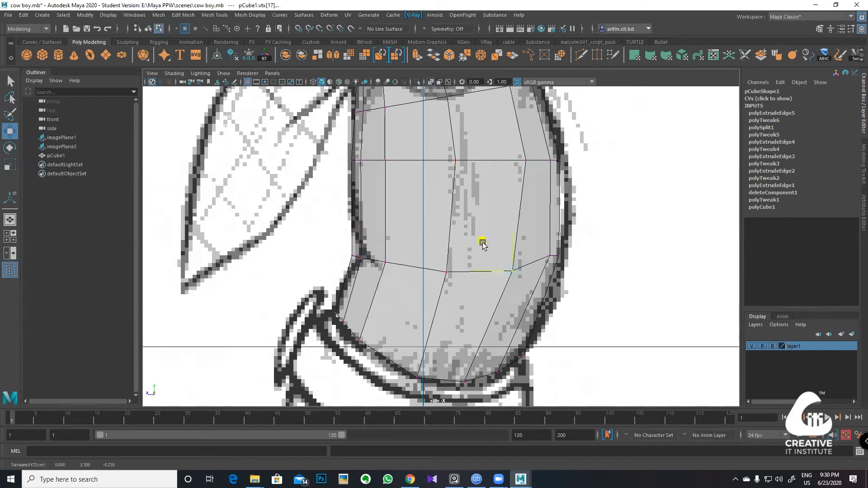
left_click(549, 261)
mouse_move(548, 233)
left_mouse_down()
mouse_move(554, 247)
mouse_move(529, 226)
mouse_move(534, 233)
left_mouse_up()
Step: Move the chest's right-edge vertex and its inward neighbour onto the sketch outline
middle_click_drag(564, 192, 538, 300, "alt")
left_click(565, 293)
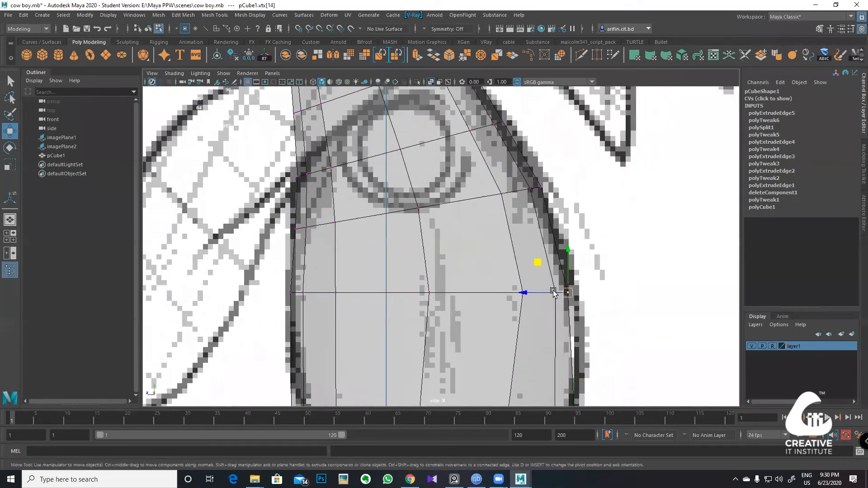
left_click_drag(555, 292, 562, 294)
middle_click_drag(524, 293, 454, 296, "alt")
left_click(452, 295)
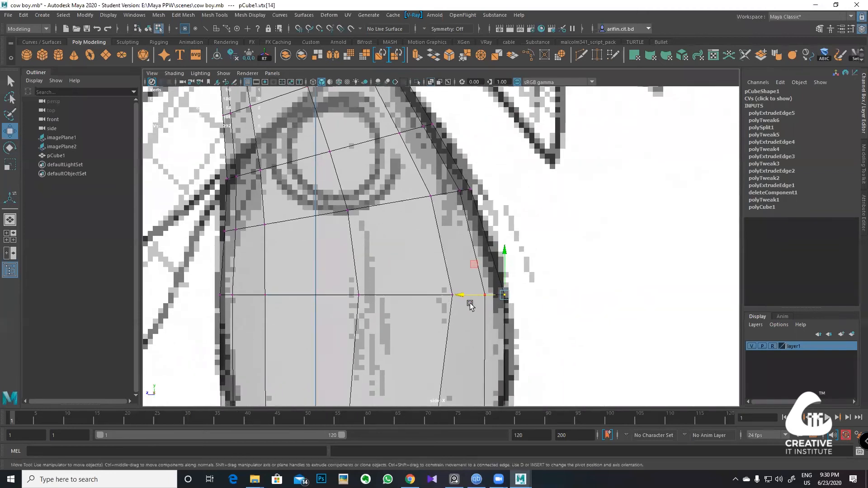
left_click_drag(422, 294, 417, 294)
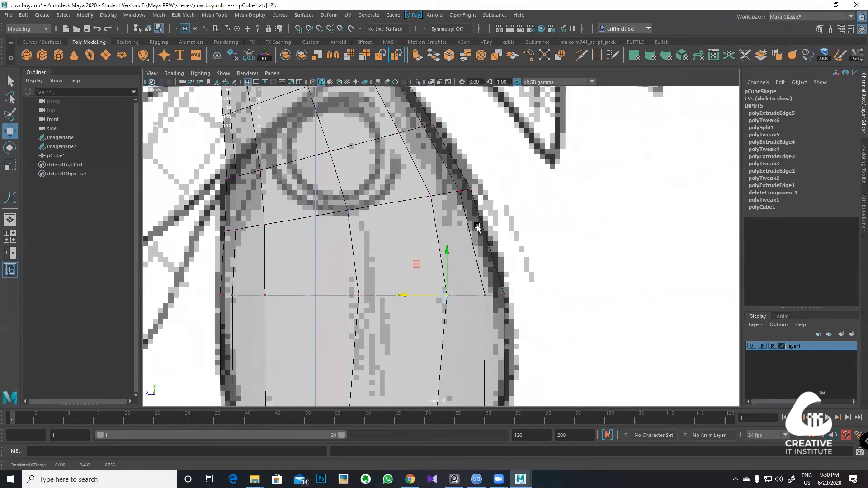
scroll(477, 227, "down", 8)
scroll(475, 234, "up", 7)
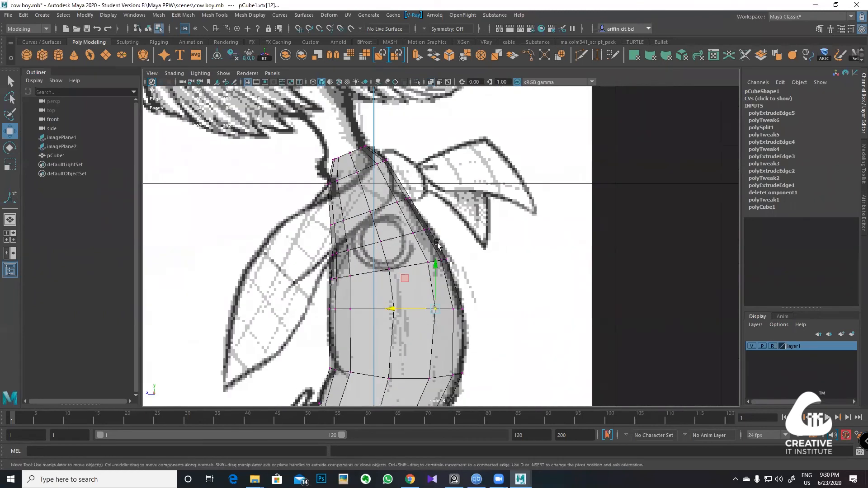
Step: Select the two centre hem vertices and frame the waist in the front view
scroll(437, 244, "up", 2)
key("space")
key("space")
scroll(414, 249, "up", 3)
left_click_drag(443, 299, 414, 248)
middle_click_drag(440, 253, 446, 194, "alt")
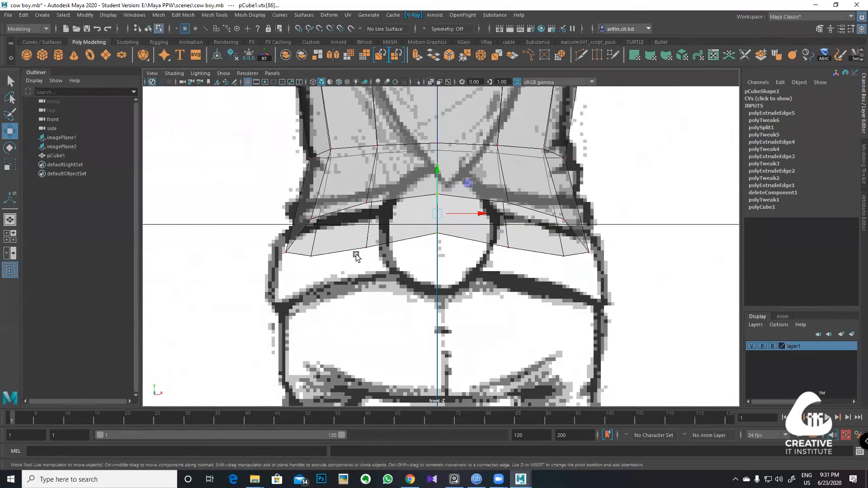
Step: Test lowering the left waist vertex, undo it, and orbit the torso in the four-view layout
left_click(311, 220)
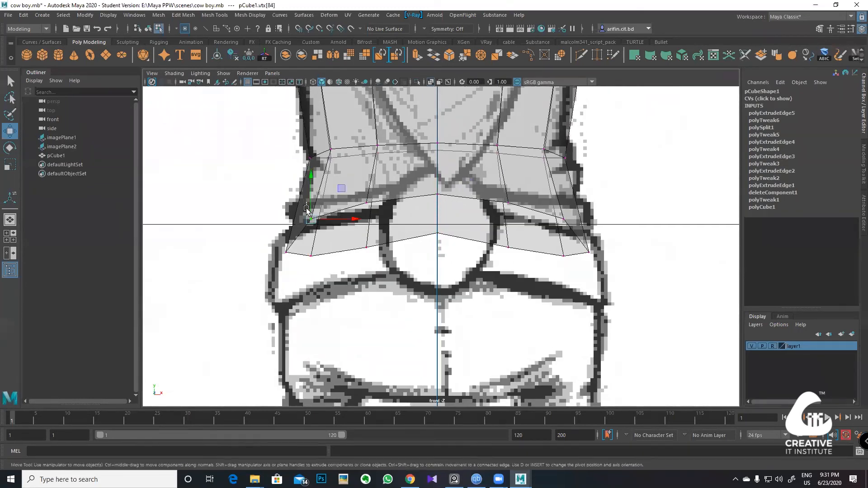
left_click_drag(309, 207, 310, 213)
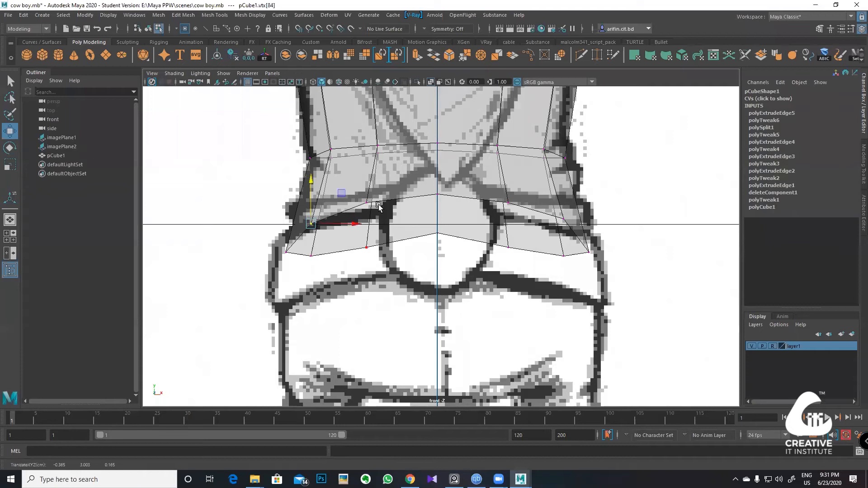
key("ctrl+z")
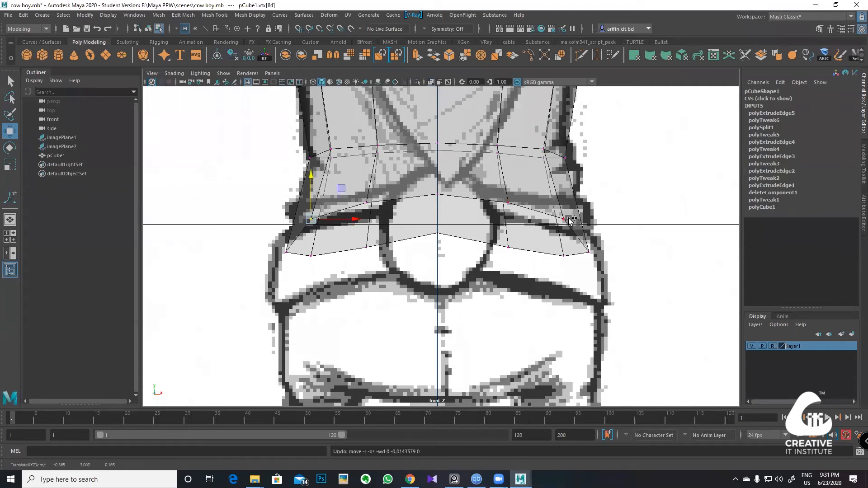
key("space")
left_click_drag(528, 194, 566, 187, "alt")
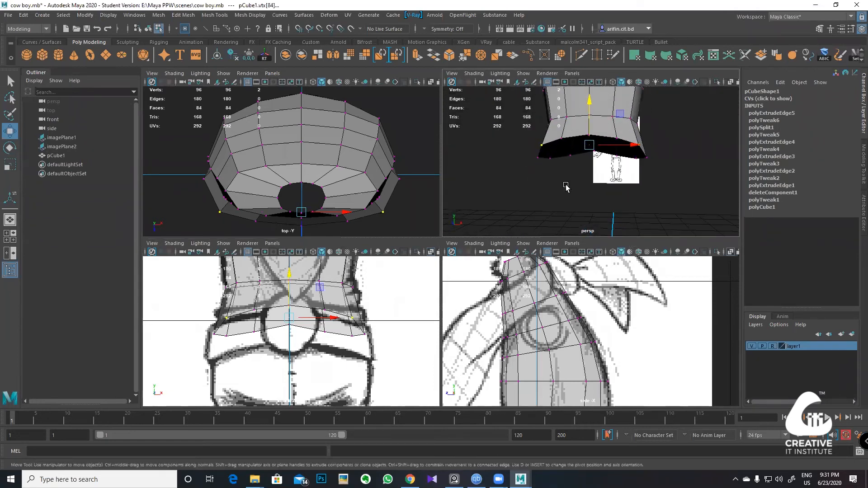
Step: In a maximized front view, lower the outermost pair of side waist vertices together
scroll(549, 318, "down", 12)
scroll(604, 359, "up", 11)
middle_click_drag(595, 331, 607, 203, "alt")
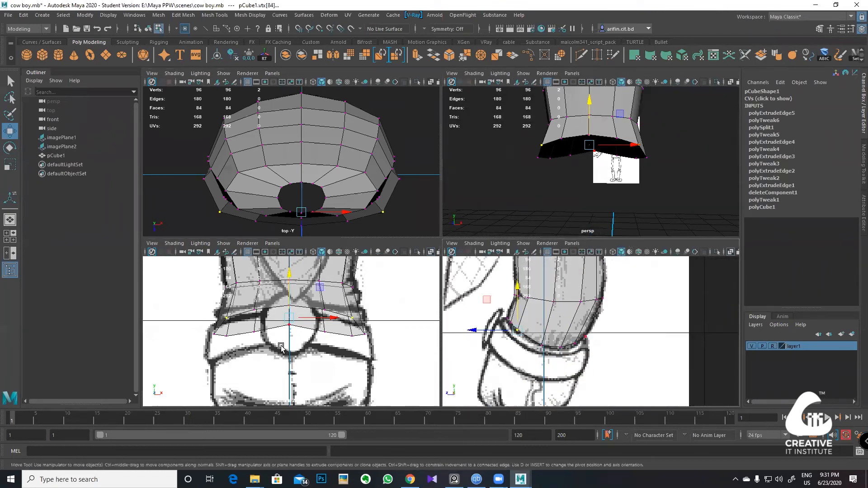
key("space")
scroll(314, 214, "up", 3)
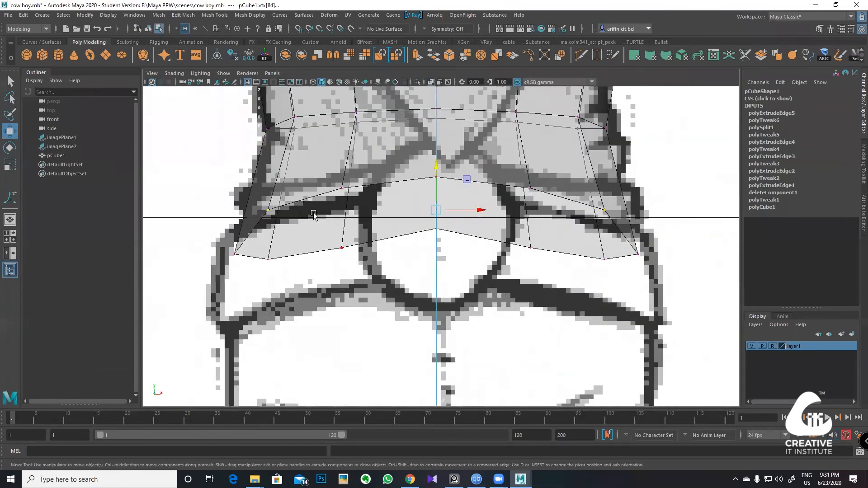
left_click(265, 212)
left_click(611, 213, "shift")
left_click_drag(436, 167, 438, 180)
Step: Lower the second symmetric pair of waist vertices and the centre hem vertex
left_click(342, 187)
left_click(531, 187, "shift")
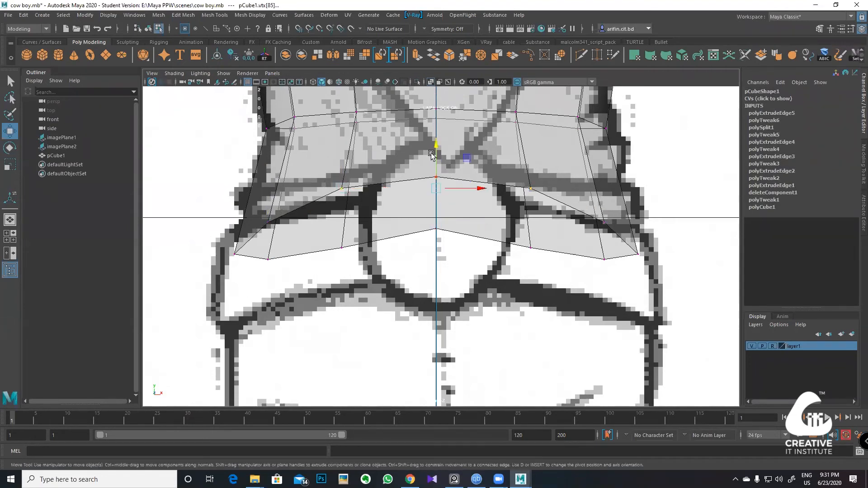
left_click_drag(434, 159, 436, 171)
left_click(436, 177)
left_click(436, 228)
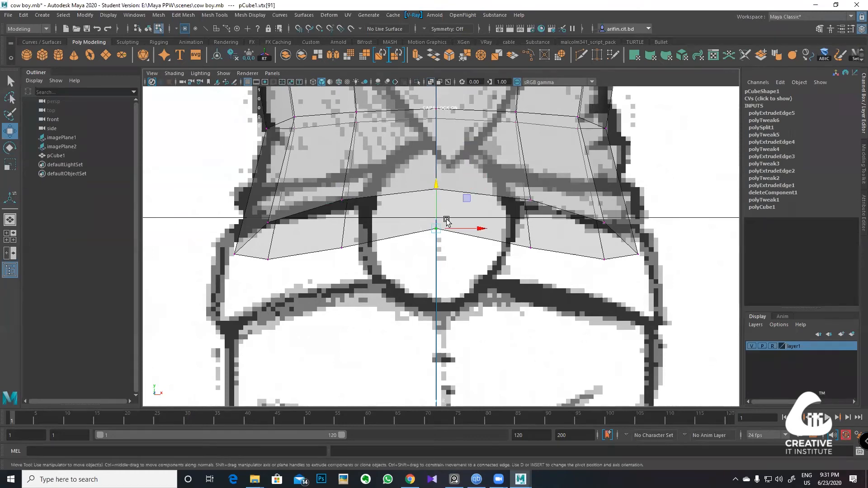
left_click_drag(435, 215, 436, 229)
Step: Undo a trial move of the left hem vertex and select the left and right hem vertices instead
left_click(342, 233)
left_click_drag(341, 232, 362, 251)
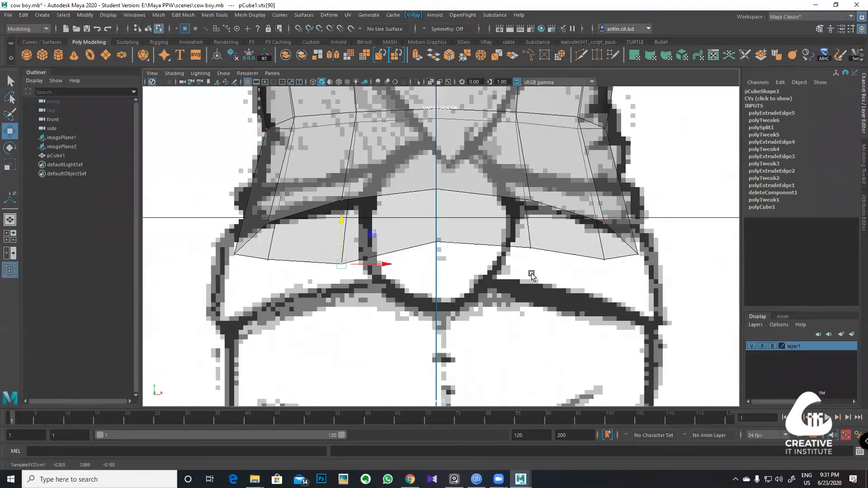
key("ctrl+z")
key("ctrl+z")
left_click(520, 246)
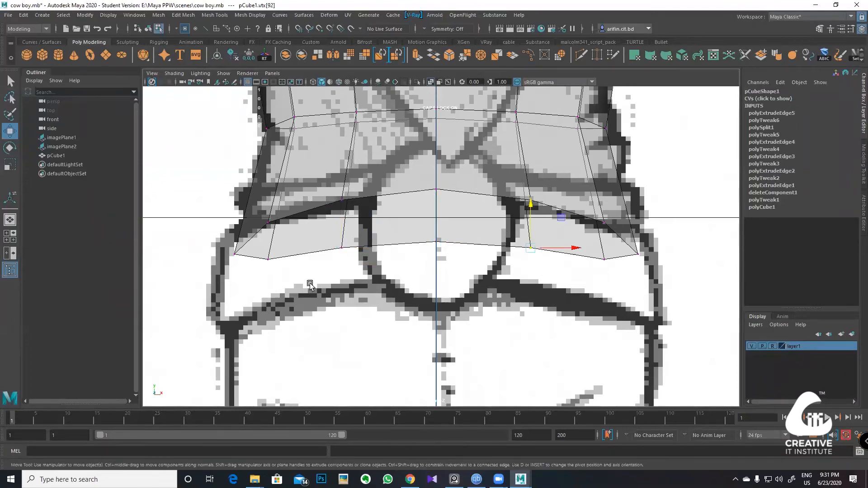
left_click(341, 246, "shift")
Step: Scale the two selected hem vertices flat to one height and lower them
key("e")
key("r")
left_click_drag(436, 207, 433, 381)
key("w")
left_click_drag(436, 226, 403, 293)
Step: Lower the bottom-left hem vertex, then the outer left and right hem vertices together
left_click(428, 235)
left_click(269, 259)
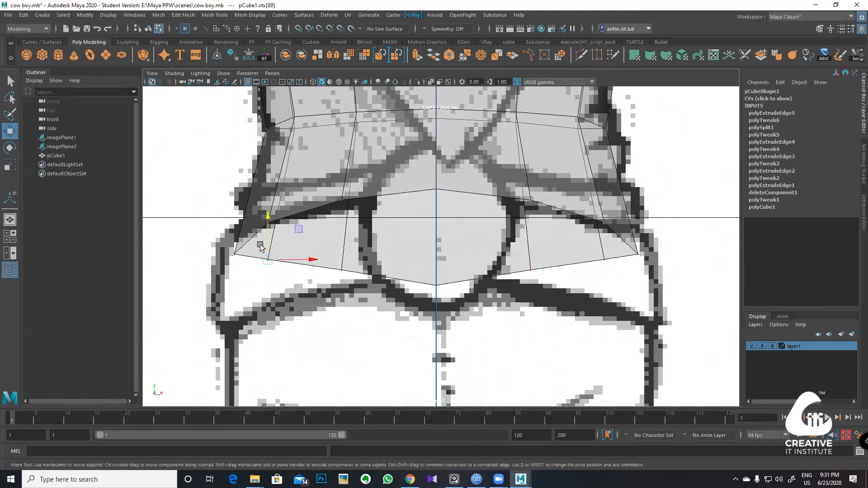
left_click_drag(268, 235, 268, 247)
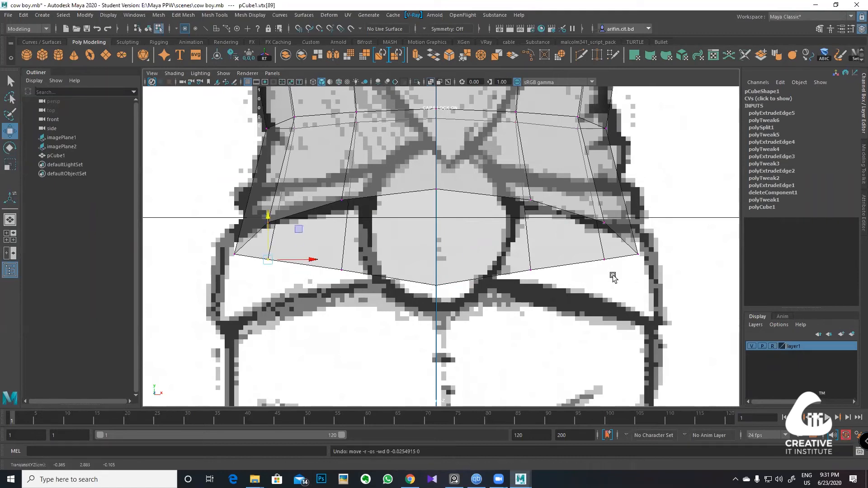
left_click(605, 259, "shift")
left_click_drag(437, 233, 436, 244)
Step: Lower the three centre hem vertices together, replacing an undone two-vertex move
left_click_drag(549, 295, 373, 253)
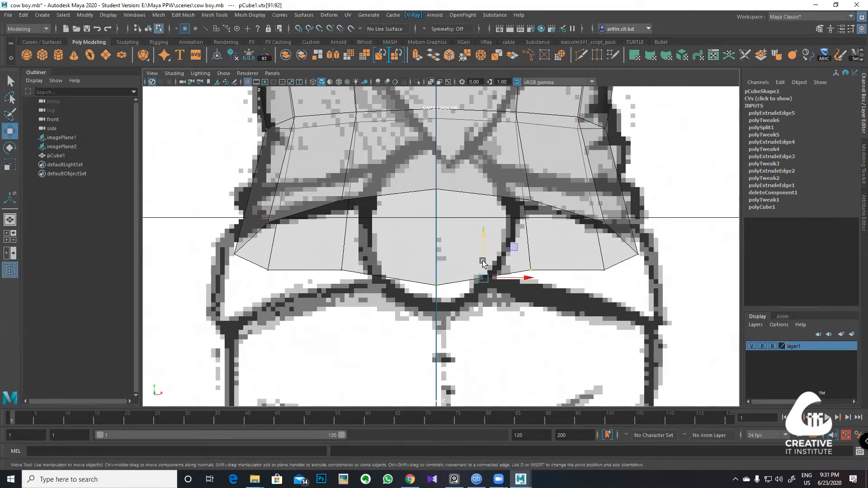
left_click_drag(482, 261, 482, 273)
key("ctrl+z")
left_click_drag(540, 324, 336, 246)
left_click_drag(433, 253, 433, 264)
left_click(436, 294)
key("space")
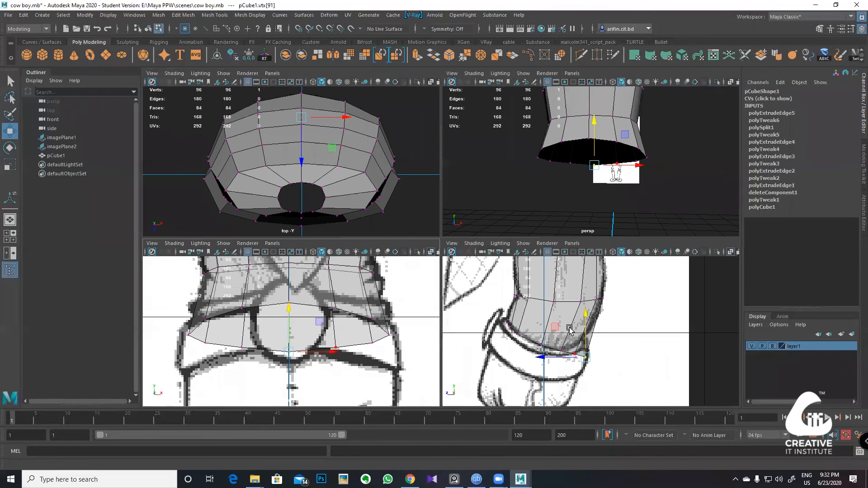
Step: In the maximized side view, undo the last move and lower a waist vertex slightly
key("space")
scroll(538, 259, "down", 3)
scroll(562, 263, "up", 3)
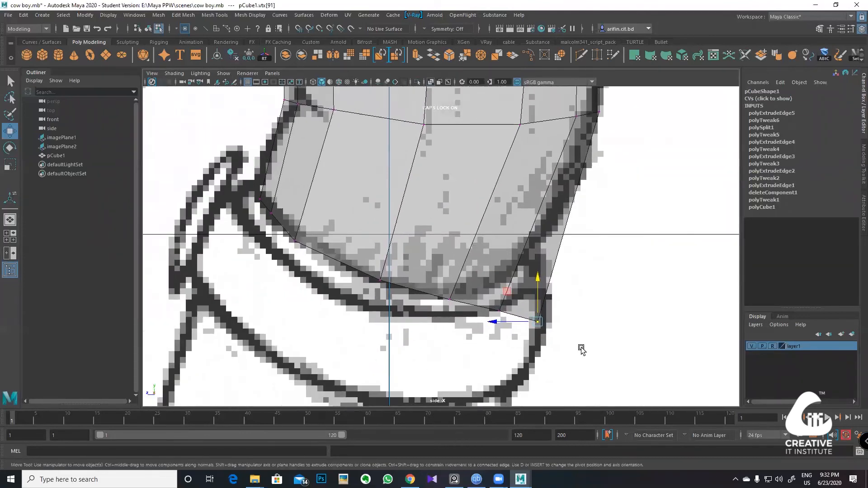
key("ctrl+z")
key("ctrl+z")
key("ctrl+z")
key("ctrl+z")
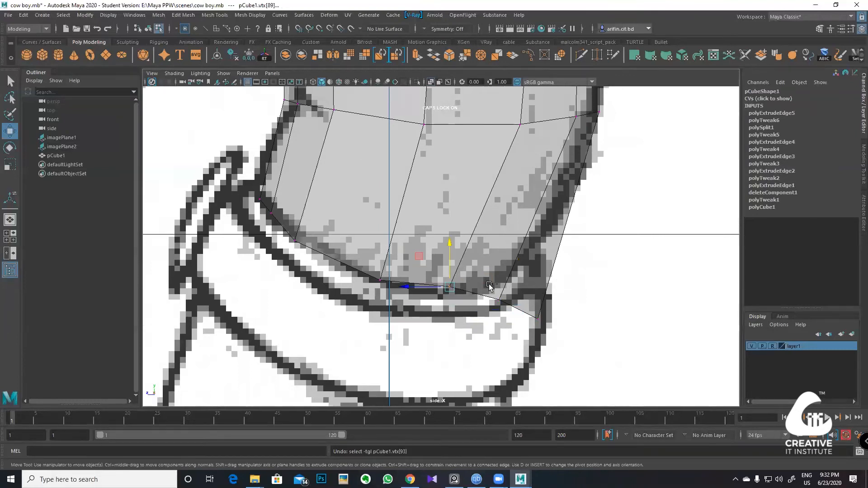
key("ctrl+z")
key("ctrl+z")
key("ctrl+z")
key("ctrl+z")
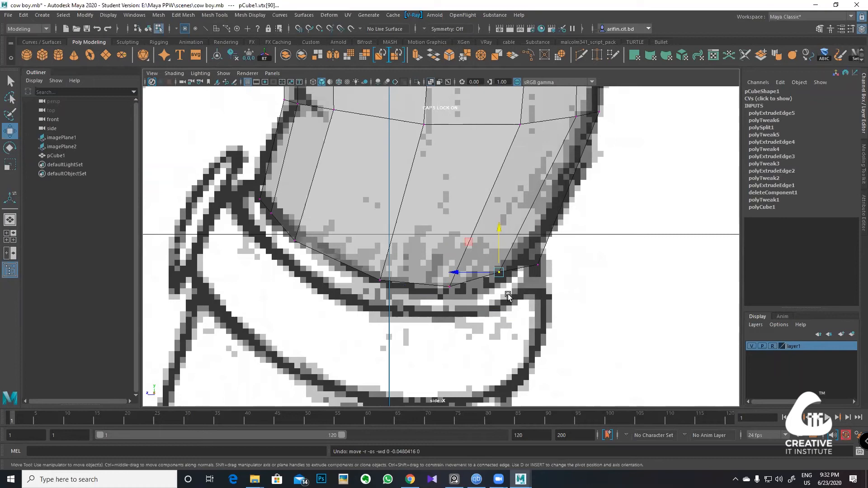
left_click_drag(498, 259, 499, 266)
left_click(537, 264)
key("space")
key("space")
key("space")
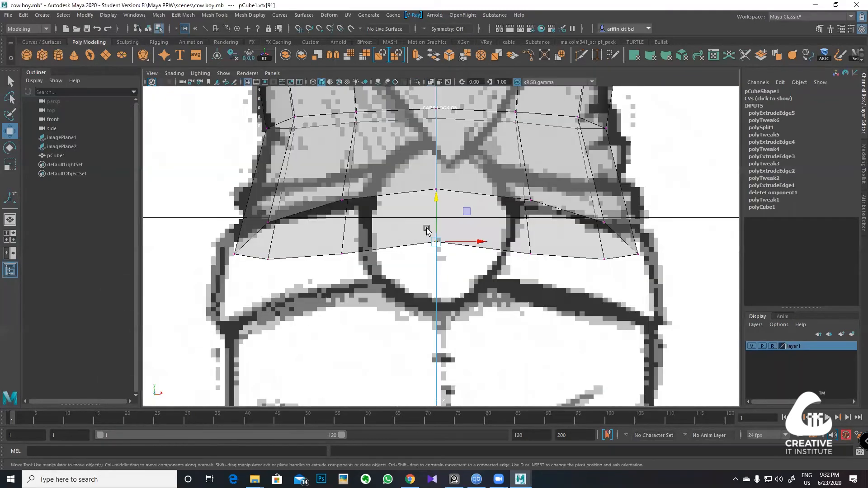
Step: Try raising the front centre waist vertex, undo it, and select the left and right waist vertices
scroll(449, 283, "up", 3)
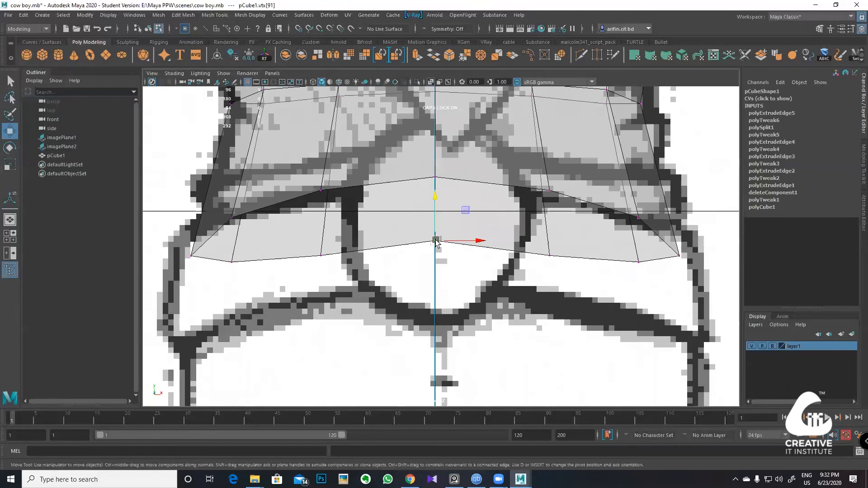
left_click_drag(337, 271, 322, 230)
key("ctrl+z")
left_click_drag(557, 270, 540, 246)
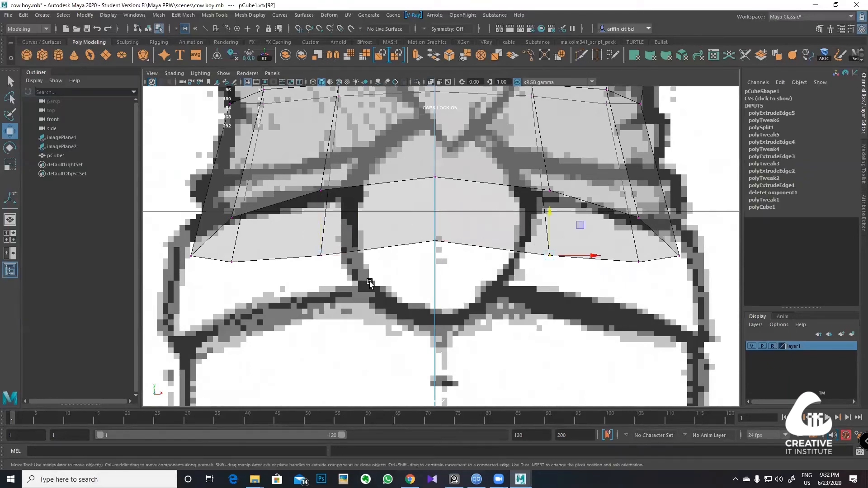
left_click(318, 253, "shift")
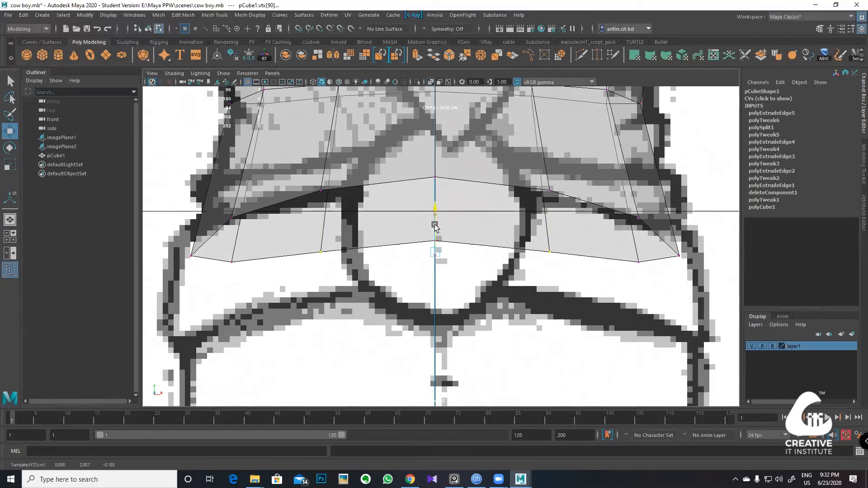
key("space")
key("space")
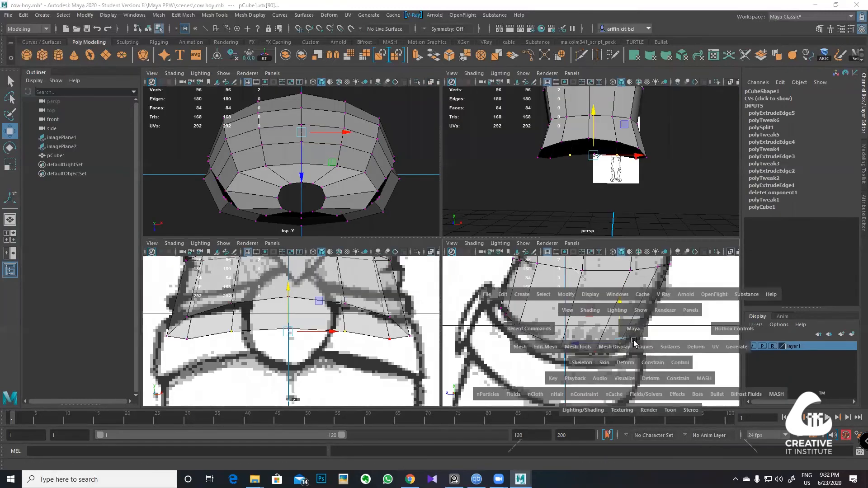
scroll(538, 305, "up", 4)
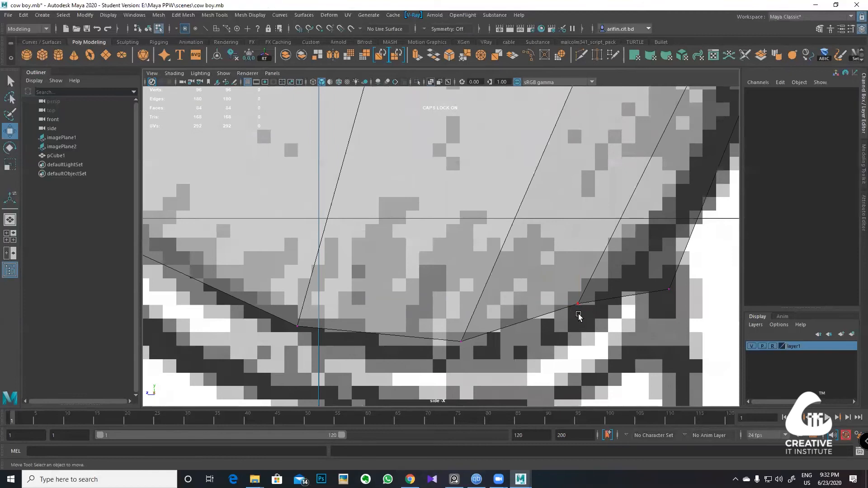
Step: Slide the lower rim vertices toward the sketch outline and belt line
left_click_drag(544, 302, 584, 316)
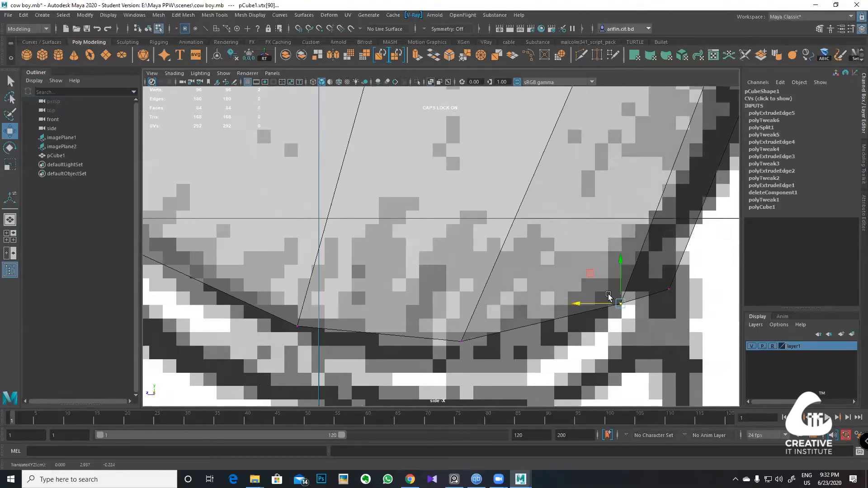
left_click(461, 341)
left_click_drag(422, 343, 438, 343)
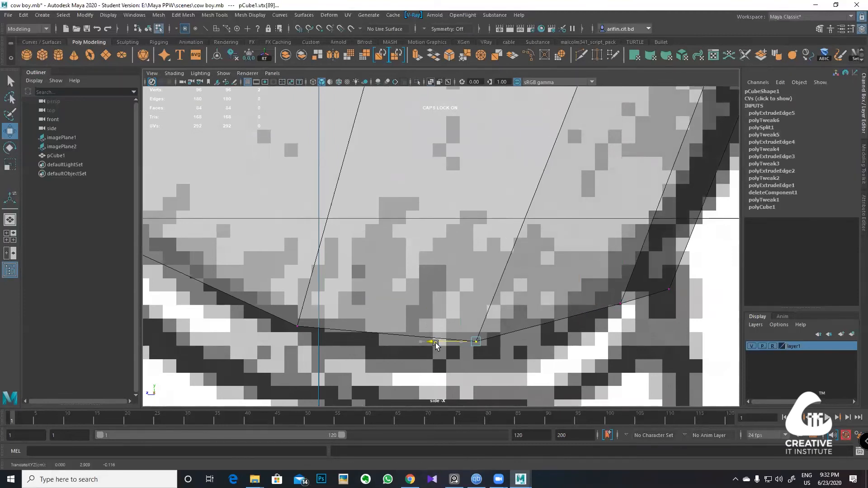
scroll(413, 257, "down", 15)
scroll(446, 225, "up", 10)
Step: Lower the chest vertices, including the front one, onto the sketch outline
middle_click_drag(461, 120, 458, 161, "alt")
scroll(481, 290, "up", 3)
left_click_drag(475, 186, 452, 174)
left_click(390, 180)
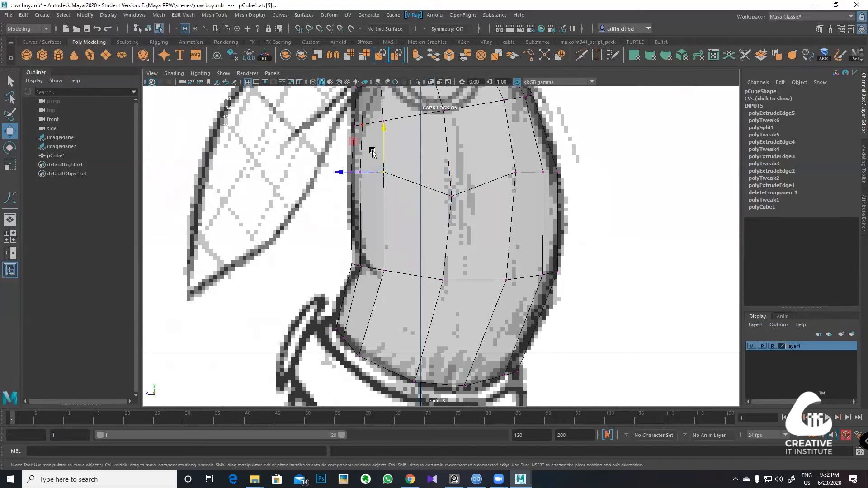
left_click_drag(383, 154, 354, 179)
Step: Move the torso's side and front-edge vertices down to fit the side sketch outline
right_click_drag(398, 211, 397, 226)
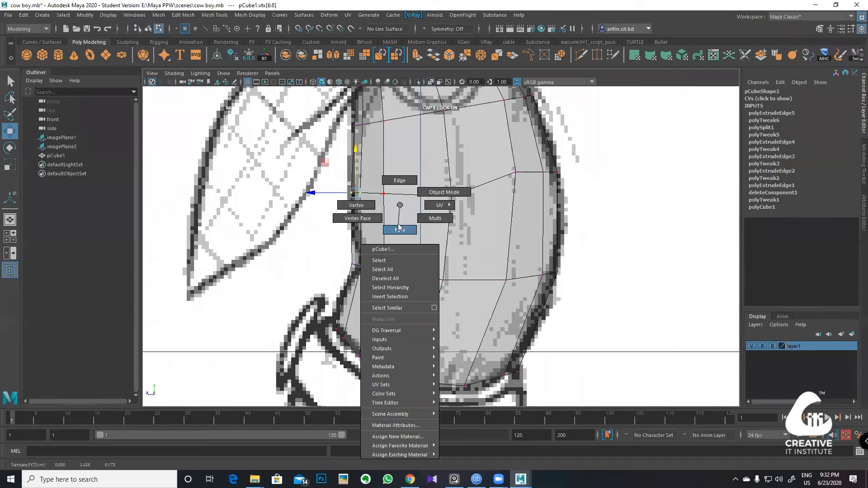
left_click(407, 155)
left_click(400, 226)
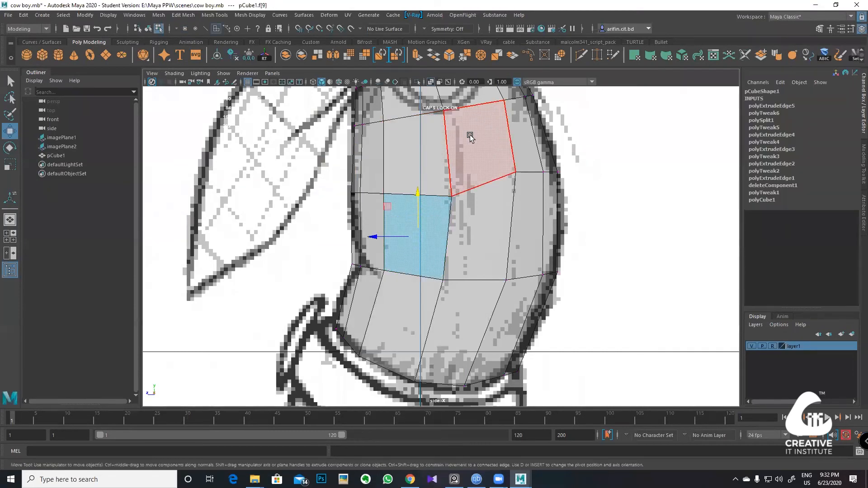
scroll(483, 165, "up", 1)
middle_click_drag(484, 156, 424, 202, "alt")
right_click_drag(424, 202, 385, 202)
left_click_drag(467, 229, 489, 221)
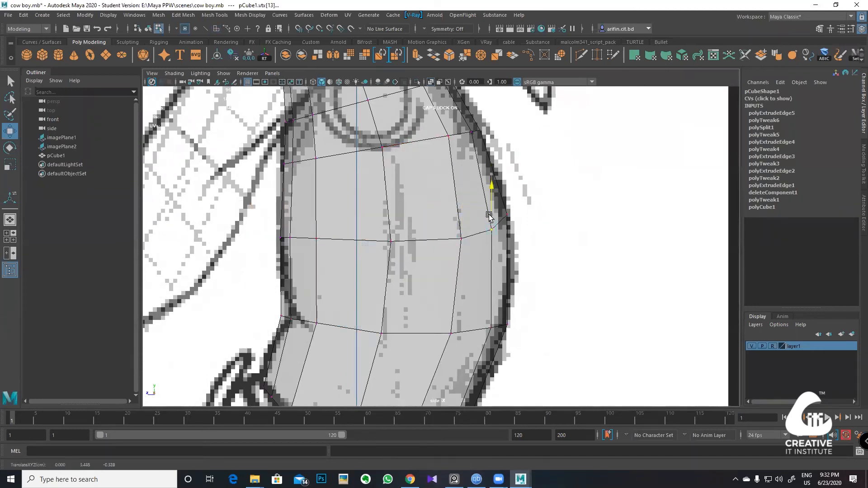
left_click_drag(477, 250, 461, 216)
left_click_drag(296, 253, 281, 228)
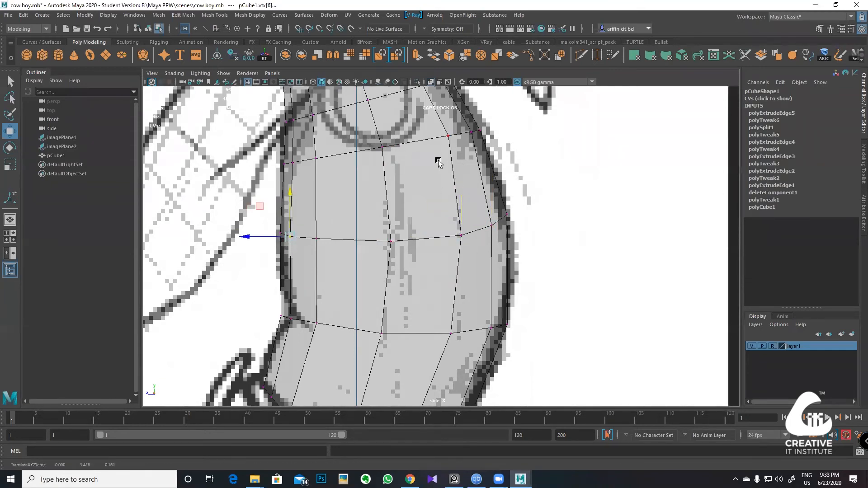
Step: Orbit the torso in perspective to inspect the reshaped profile
scroll(445, 162, "down", 6)
scroll(465, 178, "up", 3)
middle_click_drag(451, 201, 466, 185, "alt")
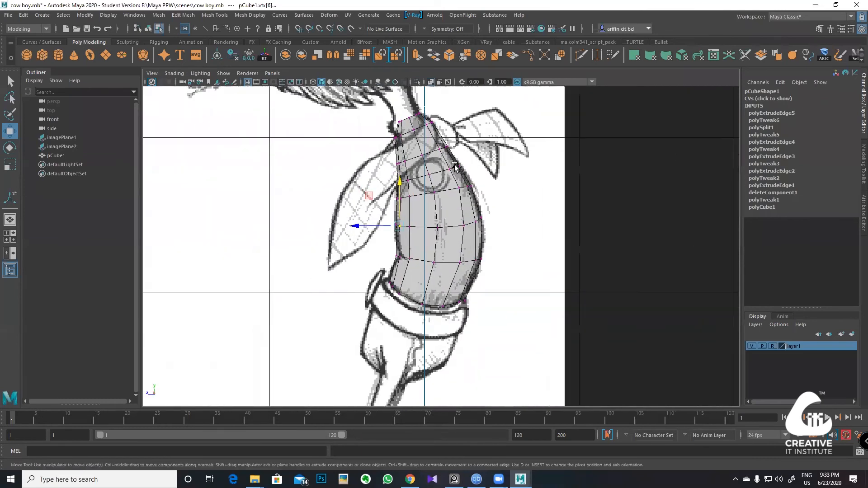
key("space")
key("space")
left_click_drag(560, 182, 445, 209, "alt")
right_click_drag(437, 180, 491, 158)
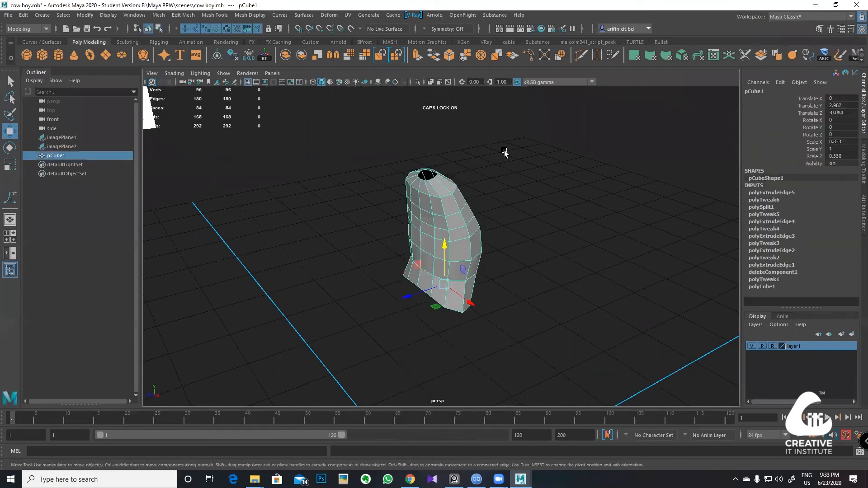
Step: Select the torso mesh and maximize the front view framed on the character
left_click(499, 179)
left_click_drag(462, 215, 457, 181, "alt")
left_click(465, 197)
key("space")
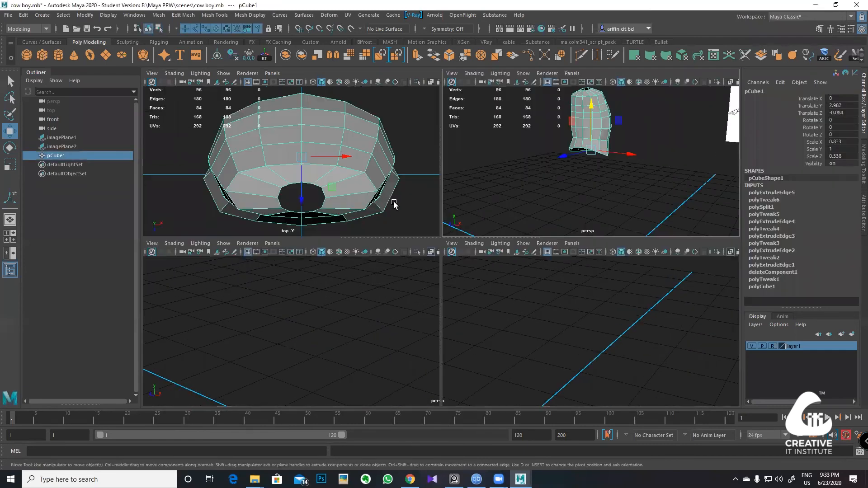
key("a")
key("space")
Step: Zoom and pan the front view in until the torso's waist is centred
scroll(429, 273, "up", 5)
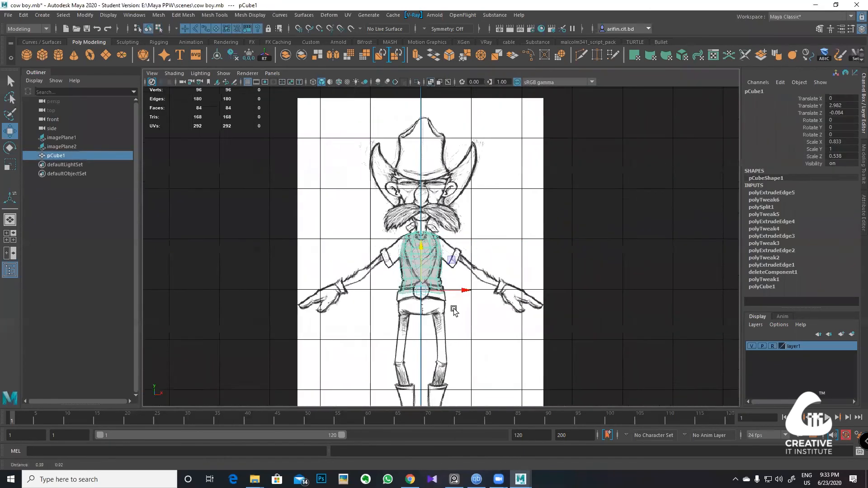
scroll(429, 274, "up", 4)
middle_click_drag(437, 361, 422, 331, "alt")
scroll(425, 312, "up", 1)
mouse_move(424, 291)
middle_mouse_down("alt")
mouse_move(429, 303)
mouse_move(429, 292)
middle_mouse_up("alt")
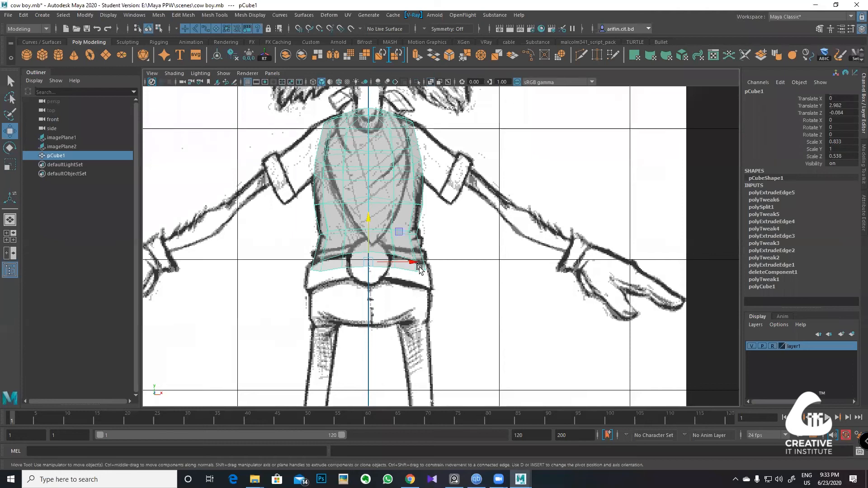
middle_click_drag(422, 286, 427, 249, "alt")
scroll(402, 249, "up", 2)
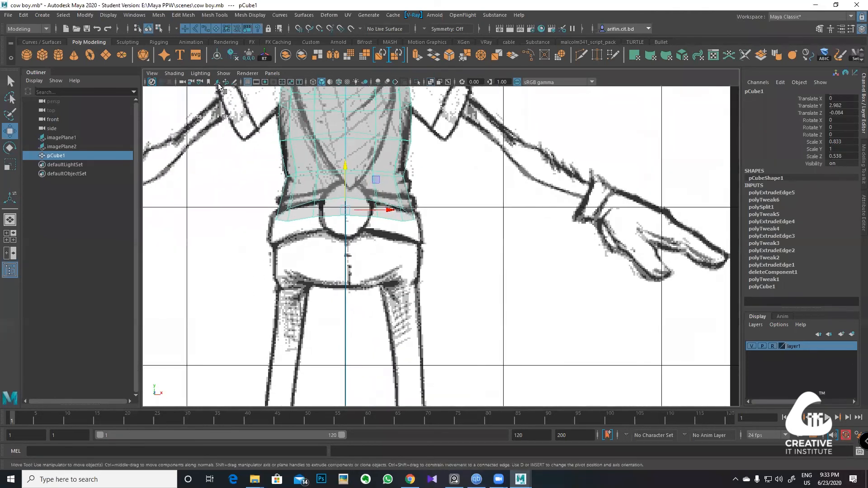
middle_click_drag(413, 292, 403, 209, "alt")
middle_click_drag(461, 362, 409, 418, "alt")
scroll(382, 213, "up", 3)
middle_click_drag(211, 201, 371, 239, "alt")
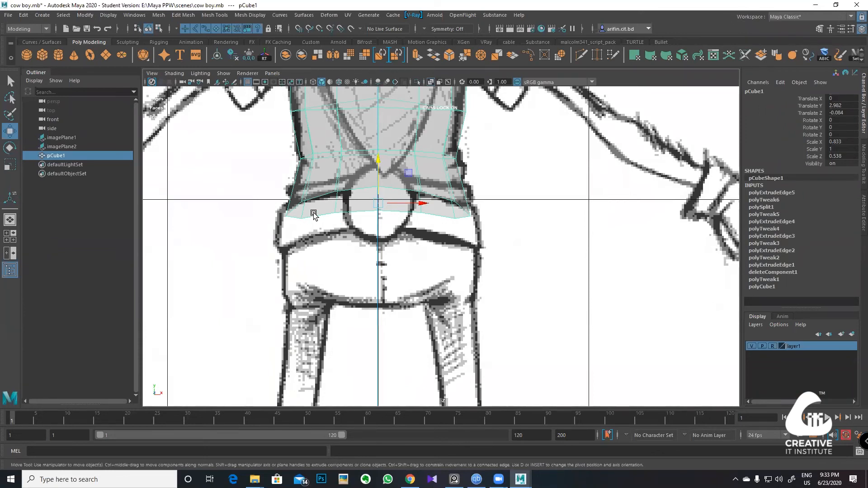
Step: Select the torso's whole bottom edge loop at the waist in edge mode
right_click_drag(332, 198, 337, 194)
left_click(356, 190)
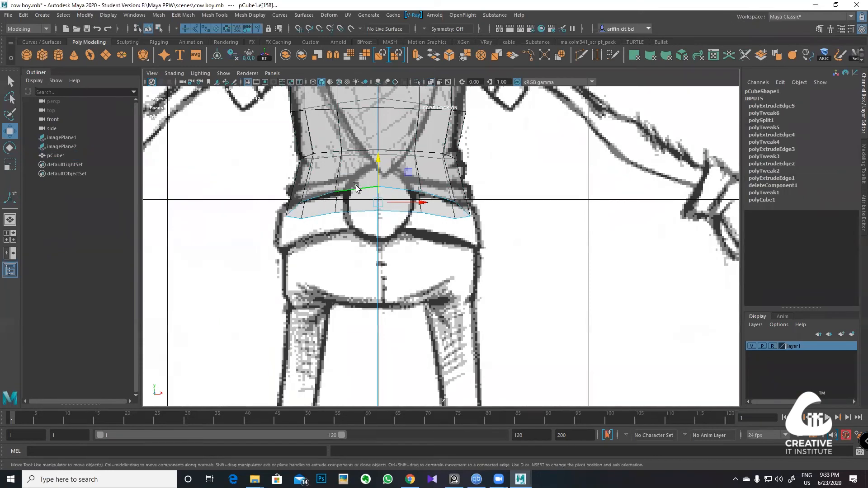
left_click(400, 213)
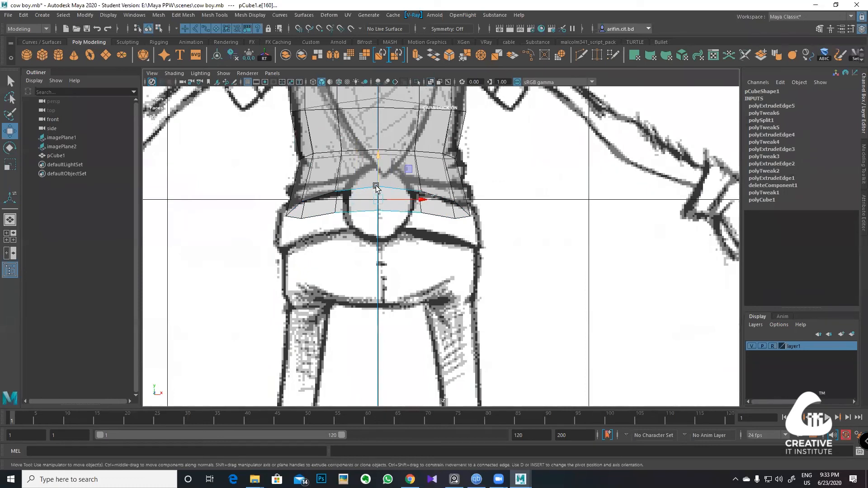
double_click(348, 213)
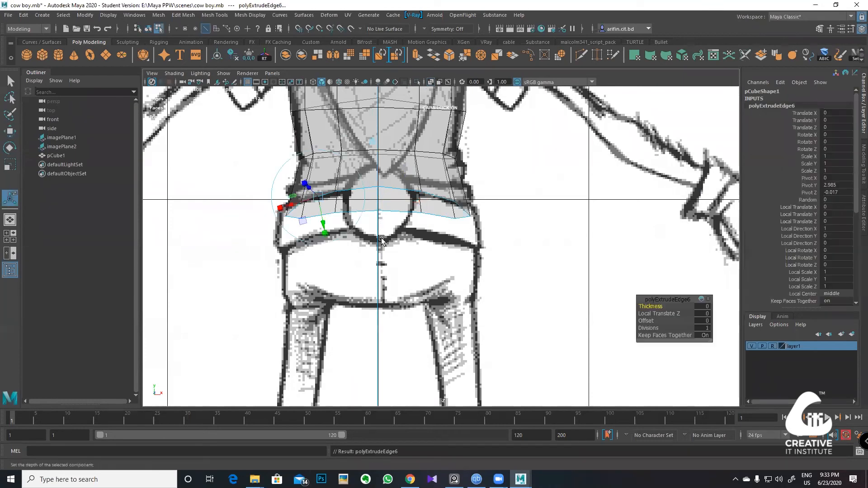
Step: Pull the extruded bottom loop down for the belt and widen it sideways
key("w")
left_click_drag(376, 187, 384, 208)
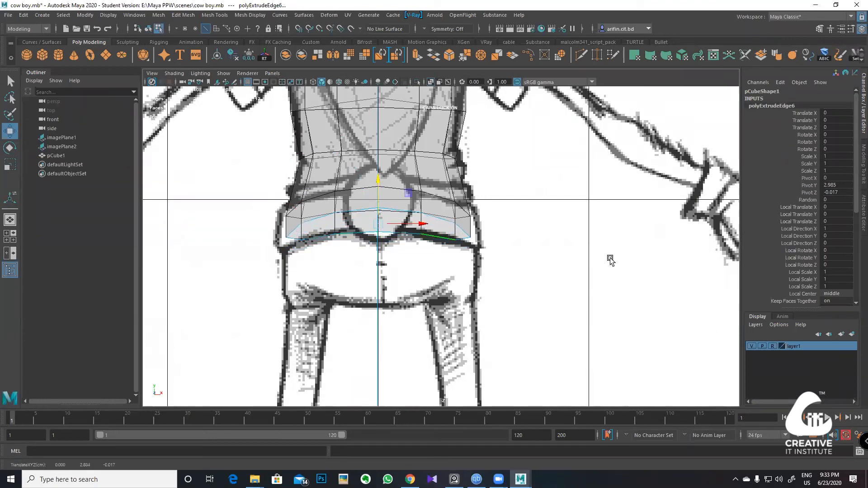
key("r")
left_click_drag(413, 224, 418, 225)
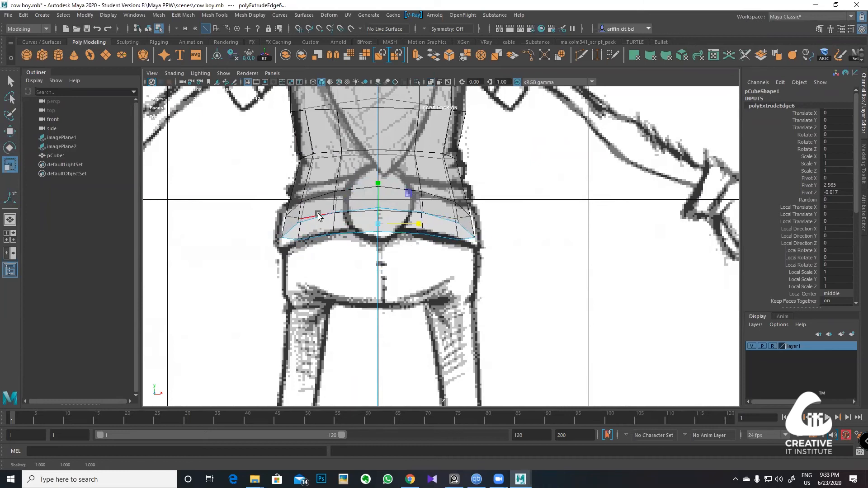
Step: Select the lower edge loop and shift it left and down to fit the side sketch
double_click(327, 214)
double_click(413, 232)
key("space")
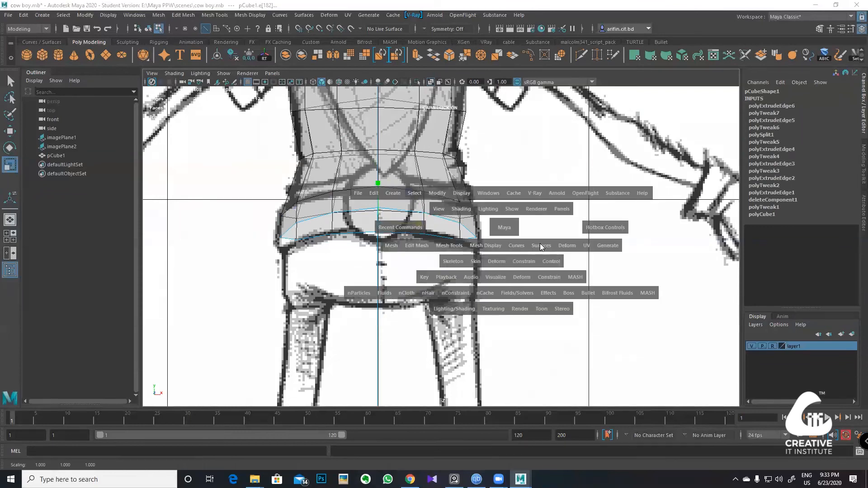
key("space")
scroll(603, 358, "up", 3)
middle_click_drag(409, 354, 461, 234, "alt")
scroll(493, 190, "up", 1)
scroll(517, 196, "up", 1)
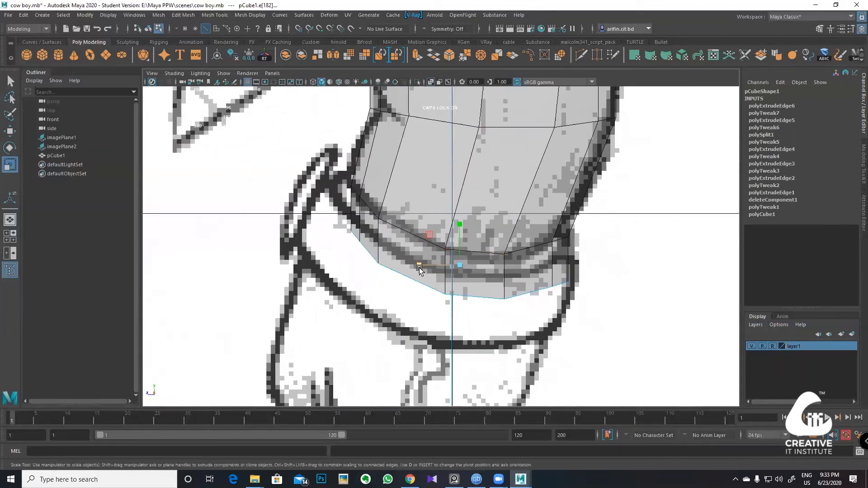
key("w")
left_click_drag(419, 267, 437, 262)
scroll(375, 246, "up", 1)
middle_click_drag(357, 235, 376, 248, "alt")
Step: Try moving a lower corner waist vertex in vertex mode, then undo it
right_click_drag(375, 248, 367, 222)
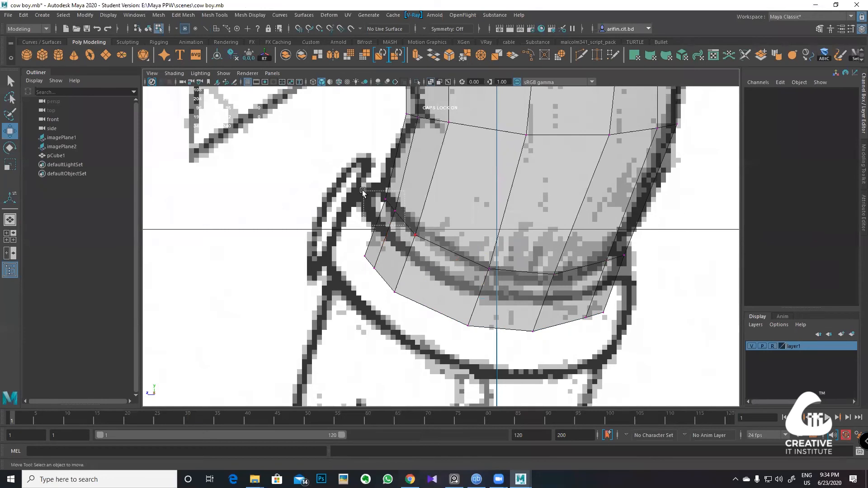
left_click_drag(362, 190, 362, 189)
left_click(365, 257)
middle_click_drag(334, 226, 302, 213)
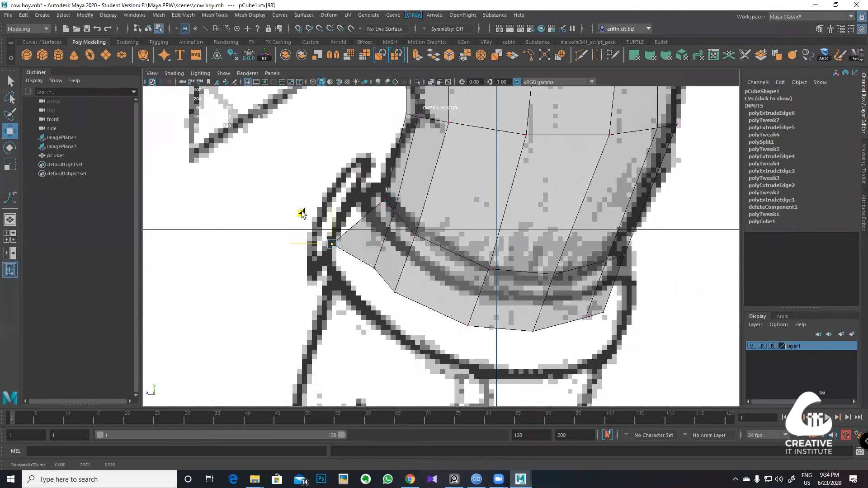
key("ctrl+z")
Step: Bevel the middle waist edge loop into a narrow band with fraction about 0.11
right_click_drag(393, 211, 392, 186)
double_click(401, 218)
left_click(449, 54)
middle_click_drag(508, 168, 488, 175)
left_click(455, 262)
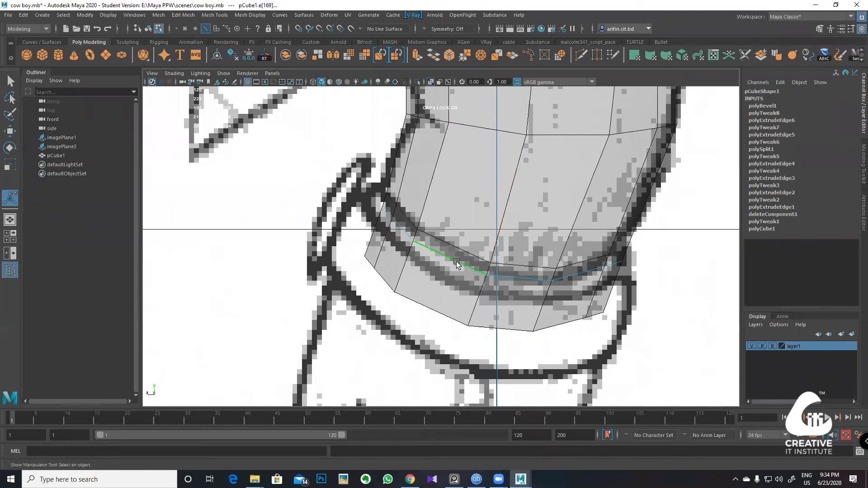
Step: Select the belt band face loop, scale it up, and move it lower
key("w")
right_click_drag(424, 283, 421, 255)
left_click(452, 288)
double_click(497, 293, "shift")
key("r")
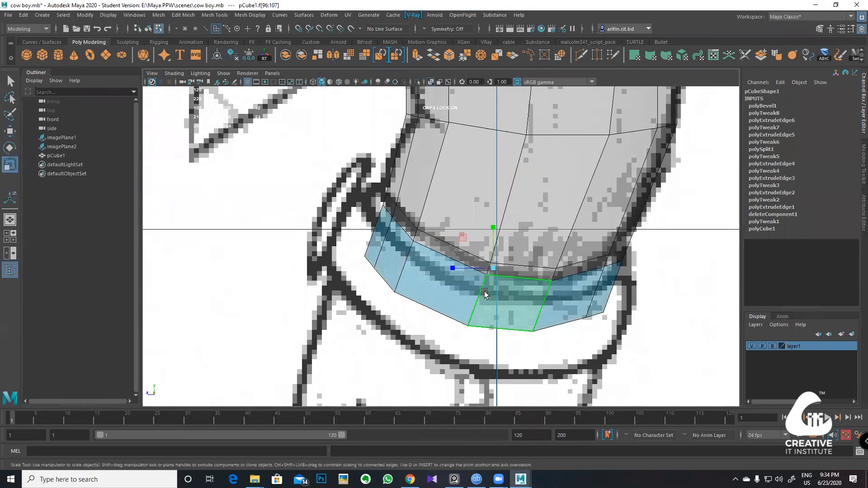
left_click_drag(494, 269, 537, 300)
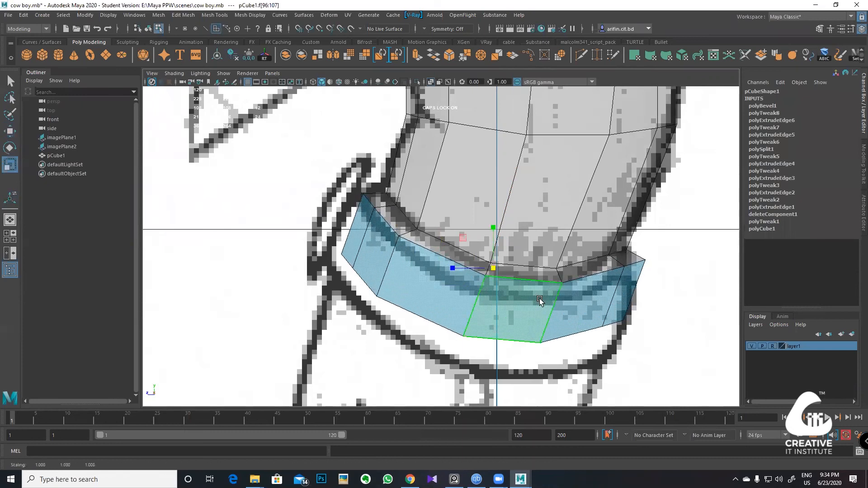
key("w")
left_click_drag(463, 241, 457, 253)
Step: Lower and nudge the band's upper edge loop sideways
middle_click_drag(546, 291, 500, 291, "alt")
right_click_drag(362, 219, 359, 192)
double_click(354, 206)
left_click_drag(463, 195, 463, 202)
left_click_drag(444, 239, 439, 237)
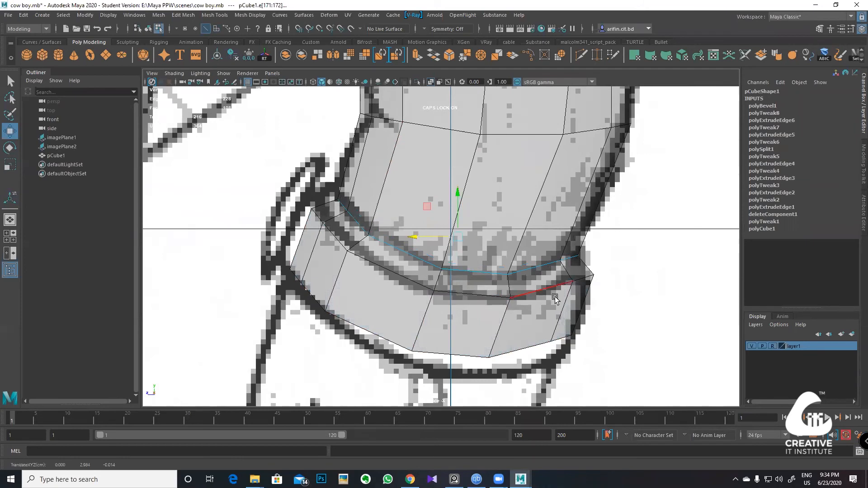
Step: Pull the band's bottom vertices down onto the belt line in the side sketch
middle_click_drag(533, 313, 488, 227, "alt")
right_click_drag(484, 230, 301, 244)
left_click_drag(302, 243, 272, 215)
left_click_drag(387, 280, 333, 241)
left_click_drag(453, 285, 411, 248)
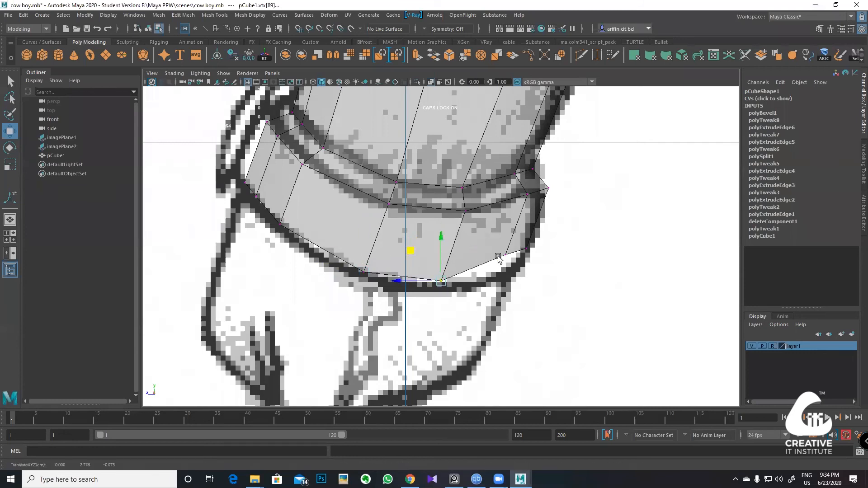
left_click_drag(518, 273, 464, 241)
left_click_drag(531, 252, 521, 224)
left_click(524, 226)
left_click_drag(533, 254, 526, 233)
Step: Shift the vertices at the band's front edge slightly in depth
middle_click_drag(298, 176, 407, 296, "alt")
left_click_drag(389, 253, 343, 212)
left_click_drag(364, 245, 362, 210)
key("space")
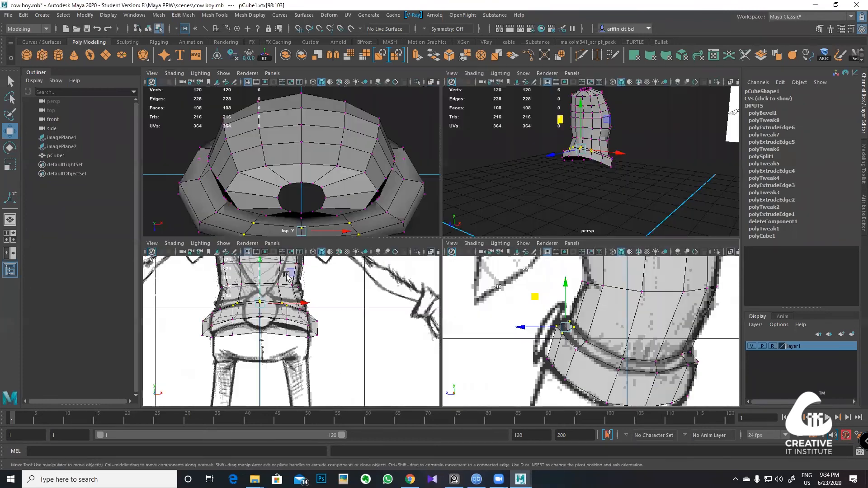
Step: In the maximized front view, select the belt band face loop and scale it to 0.9 width
key("space")
scroll(406, 285, "up", 6)
scroll(383, 285, "up", 3)
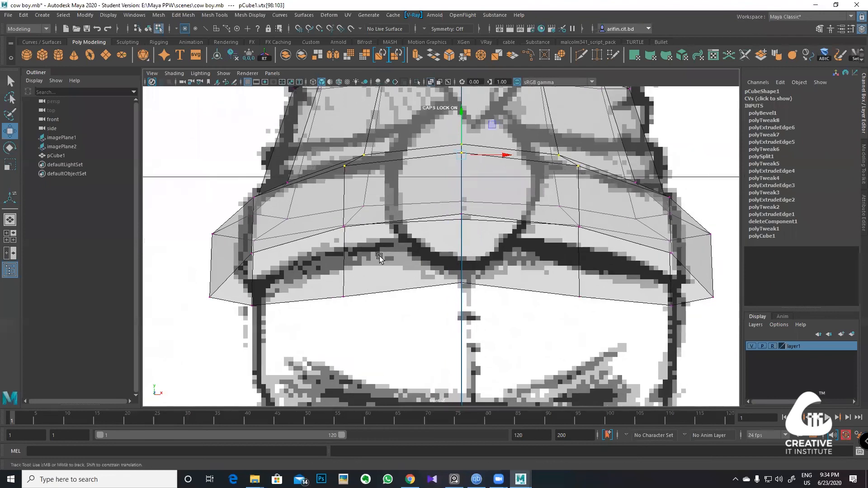
right_click_drag(365, 259, 342, 281)
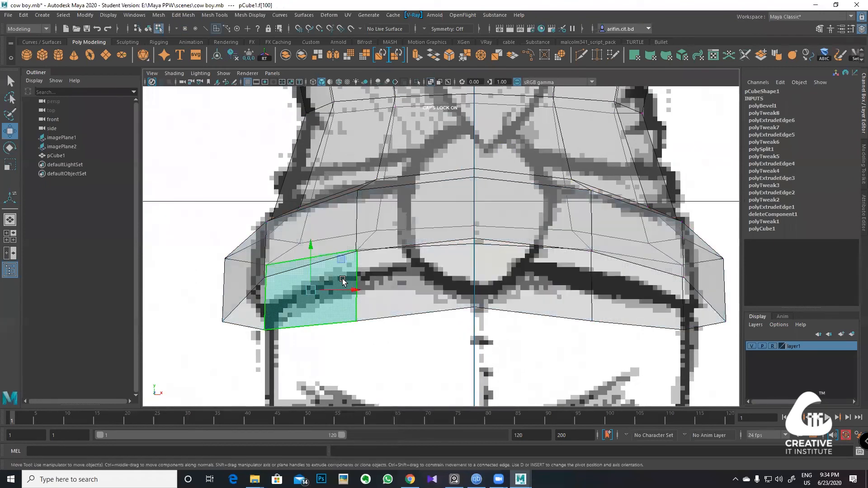
left_click(377, 323)
left_click(400, 225)
double_click(503, 208, "shift")
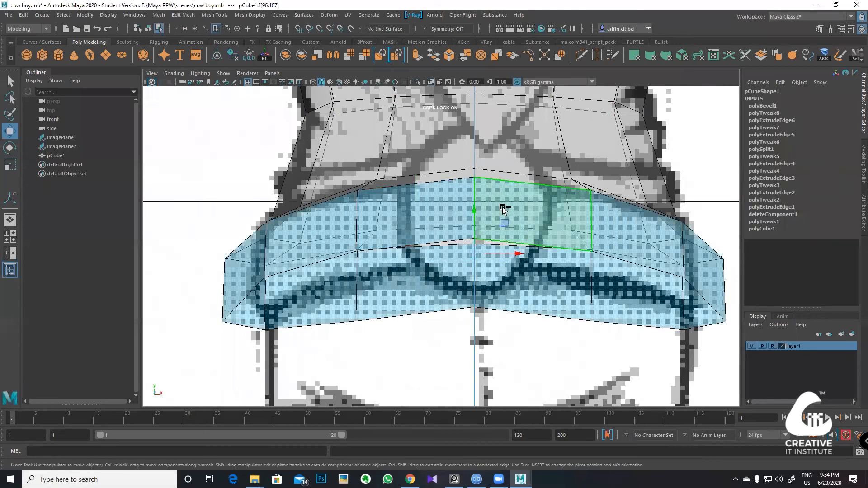
middle_click_drag(395, 267, 391, 267, "alt")
key("e")
key("r")
left_click_drag(500, 254, 492, 258)
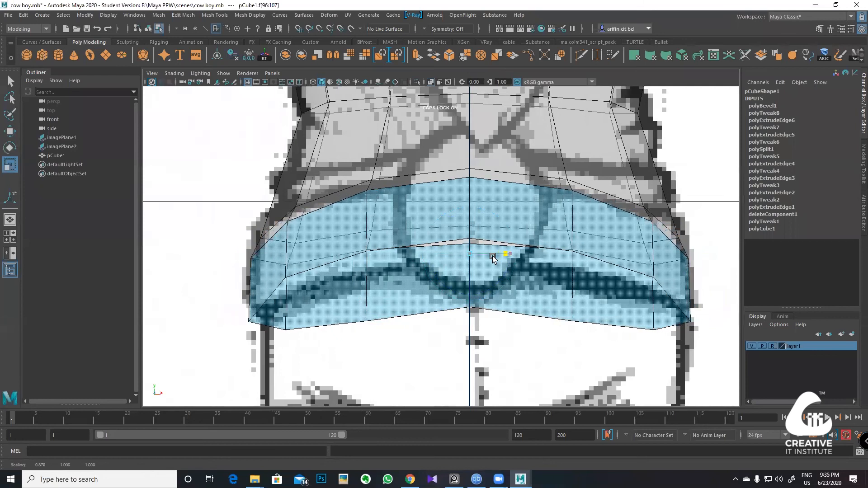
Step: Pull in the band's top edge loop, then raise it and the next edge loop up
right_click_drag(303, 199, 304, 175)
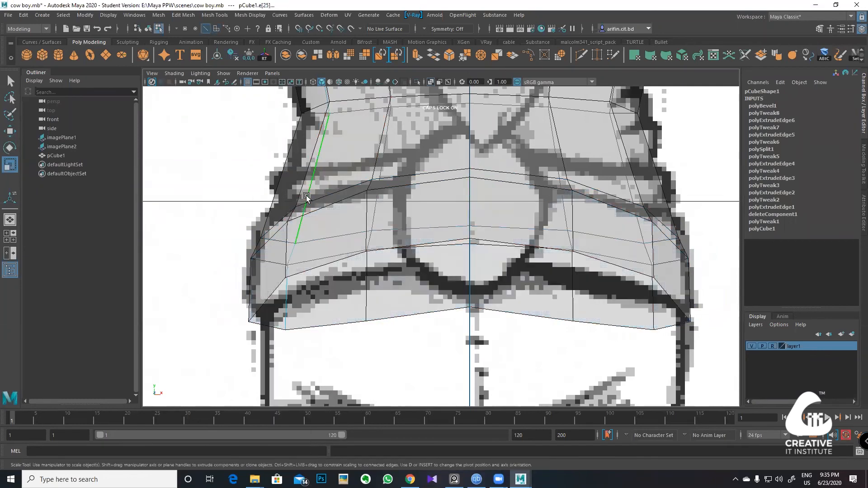
left_click(434, 182)
left_click_drag(500, 206, 499, 204)
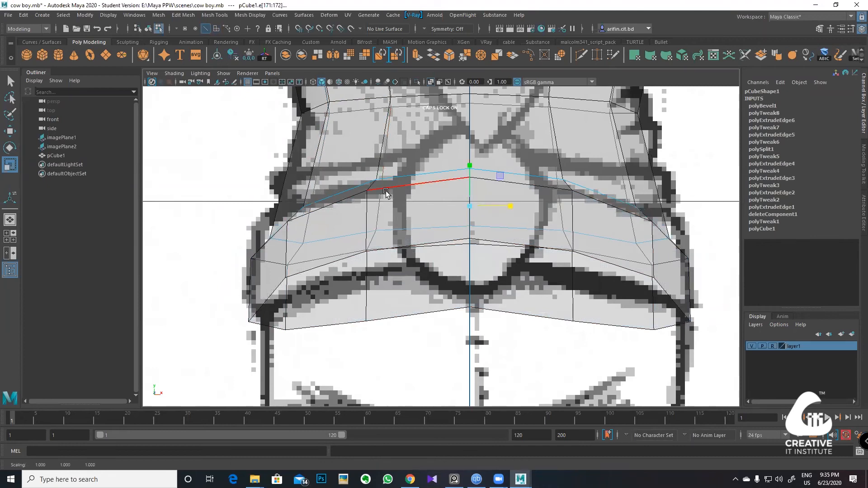
key("w")
left_click_drag(467, 156, 467, 154)
left_click(436, 183)
left_click_drag(470, 183, 470, 173)
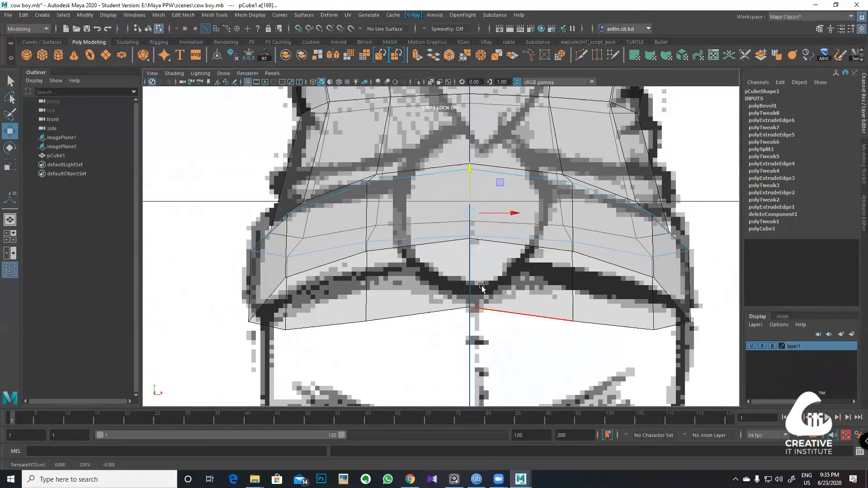
Step: Return to object mode with the torso mesh selected and recentered in front view
middle_click_drag(572, 333, 488, 183, "alt")
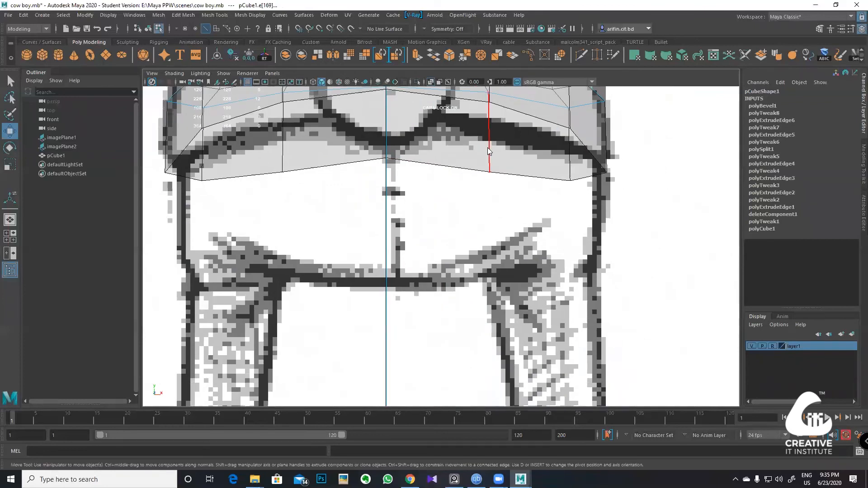
right_click_drag(488, 150, 540, 123)
left_click(672, 169)
left_click(587, 167)
middle_click_drag(586, 164, 581, 320, "alt")
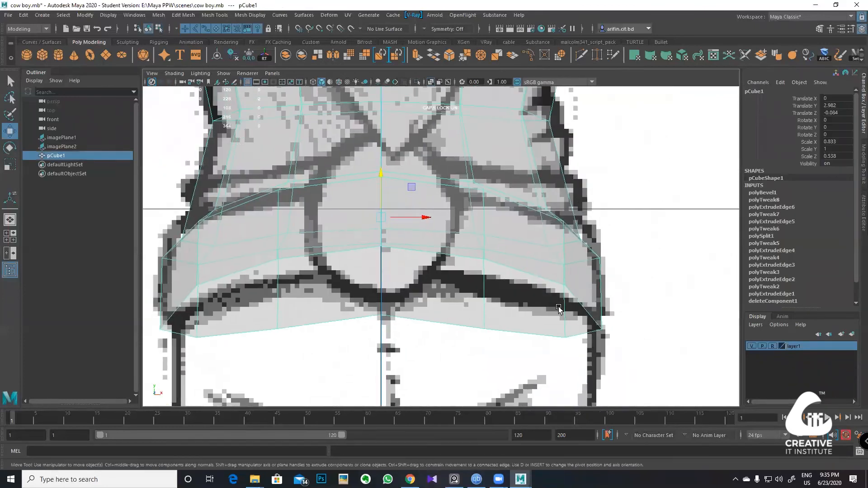
scroll(559, 309, "down", 10)
scroll(523, 223, "up", 5)
Step: Orbit the torso in the perspective view to inspect it from all around
key("space")
key("space")
left_click_drag(482, 217, 435, 257, "alt")
scroll(469, 209, "up", 5)
scroll(447, 194, "down", 5)
scroll(450, 248, "down", 3)
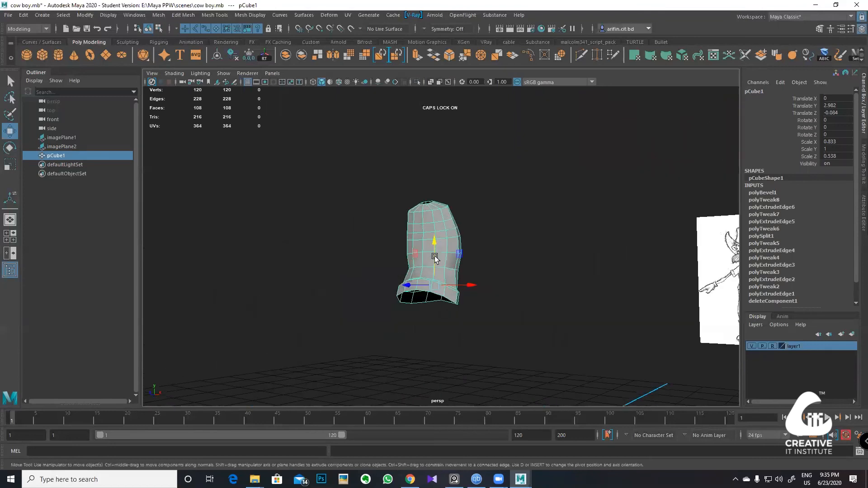
scroll(632, 296, "up", 2)
Step: Back in the maximized front view, select the edge loop across the mid-torso
key("space")
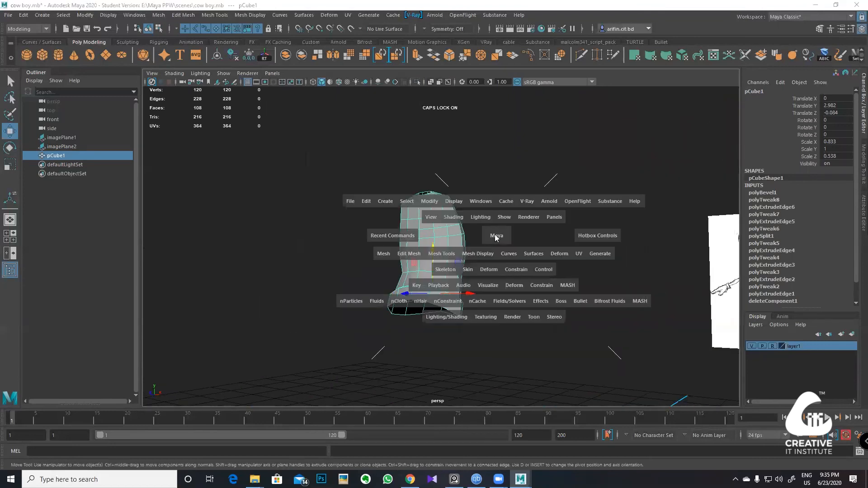
key("space")
middle_click_drag(445, 217, 394, 242, "alt")
left_click(511, 218)
left_click(319, 199)
scroll(397, 246, "up", 1)
scroll(395, 243, "up", 2)
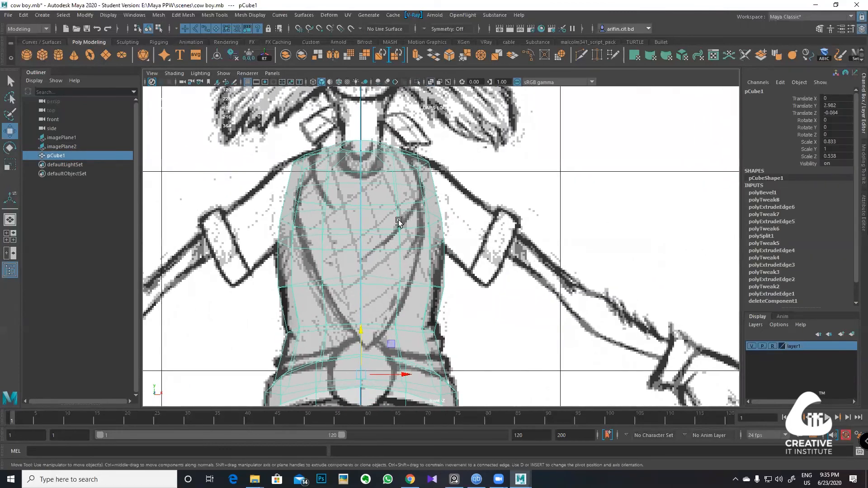
middle_click_drag(389, 268, 399, 262, "alt")
right_click_drag(380, 230, 382, 206)
double_click(377, 280)
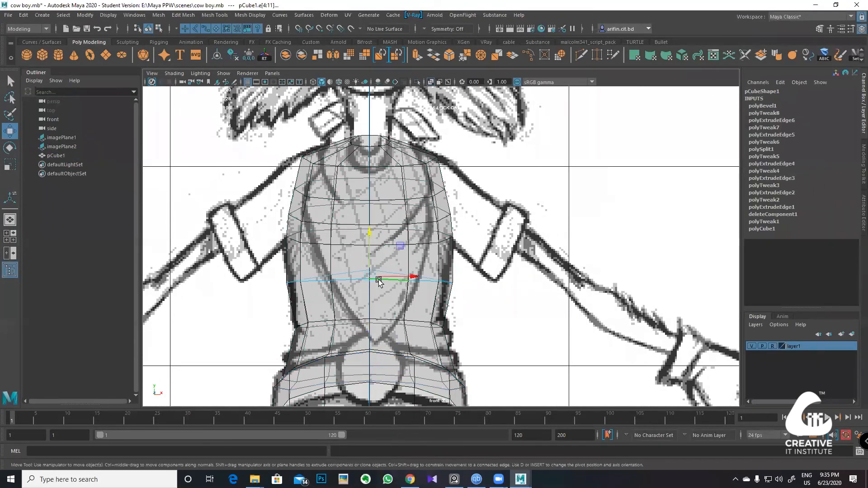
middle_click_drag(379, 281, 385, 188, "alt")
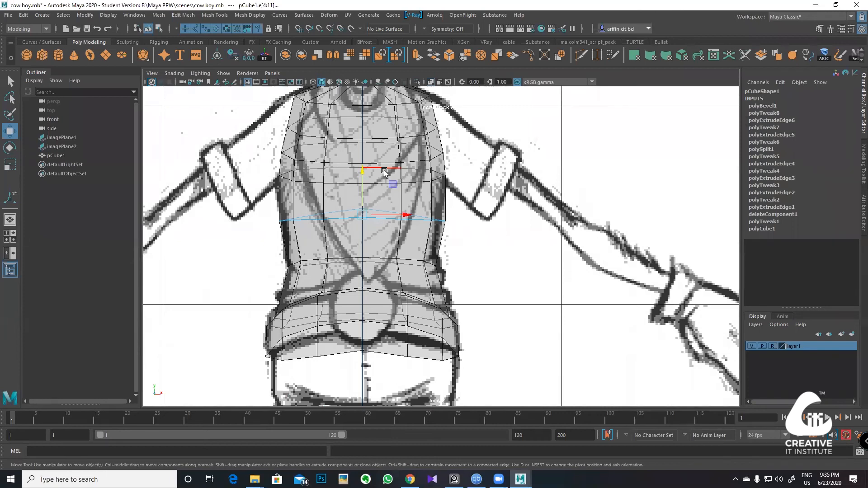
Step: Frame the torso in the front view and return to Object Mode to select the whole mesh
middle_click_drag(409, 261, 417, 294, "alt")
right_click_drag(415, 294, 375, 267, "alt")
middle_click_drag(379, 250, 377, 211, "alt")
right_click_drag(479, 275, 531, 308, "alt")
middle_click_drag(453, 197, 468, 244, "alt")
right_click_drag(371, 242, 432, 293, "alt")
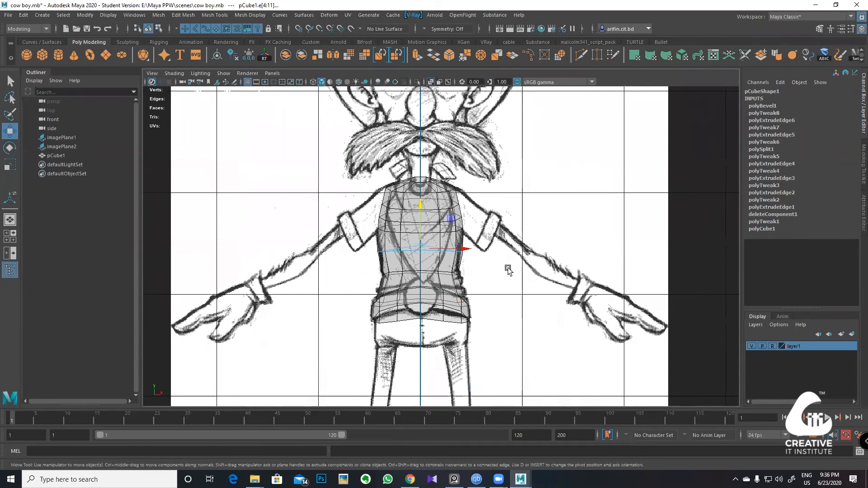
scroll(503, 267, "up", 2)
middle_click_drag(507, 257, 472, 245, "alt")
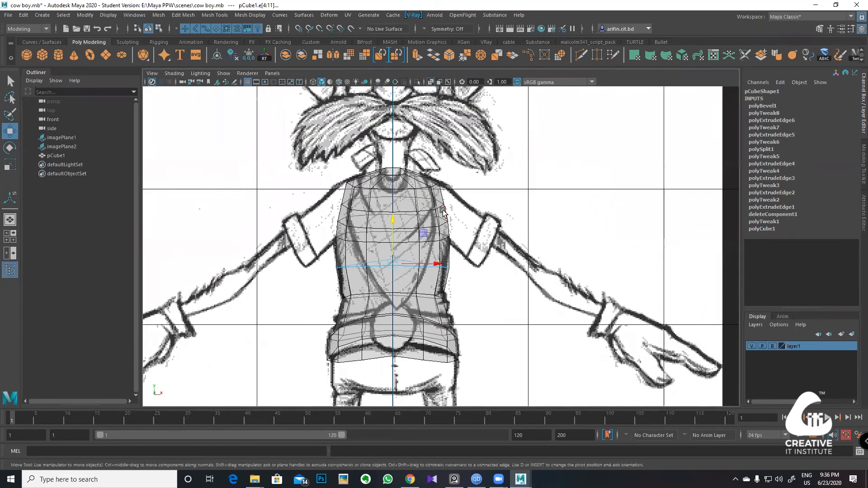
right_click_drag(408, 202, 448, 189)
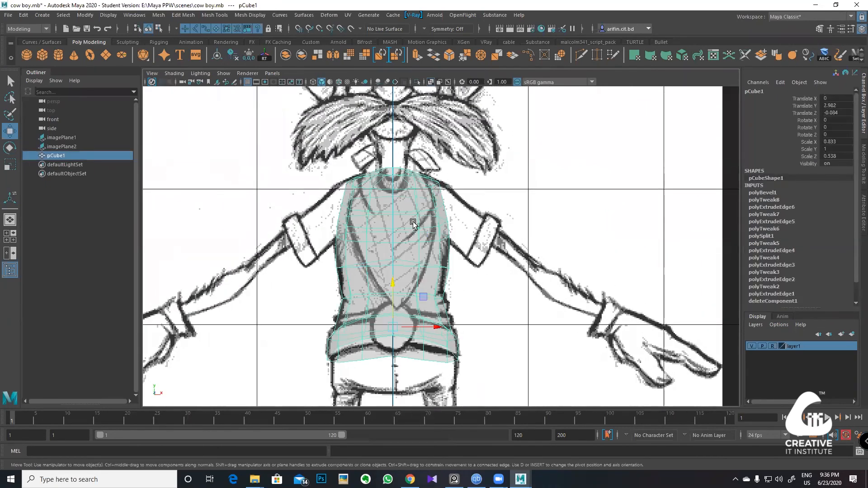
Step: In perspective, scale the torso down to 0.762 on X and 0.492 on Z
key("space")
key("space")
left_click_drag(500, 195, 457, 217, "alt")
key("r")
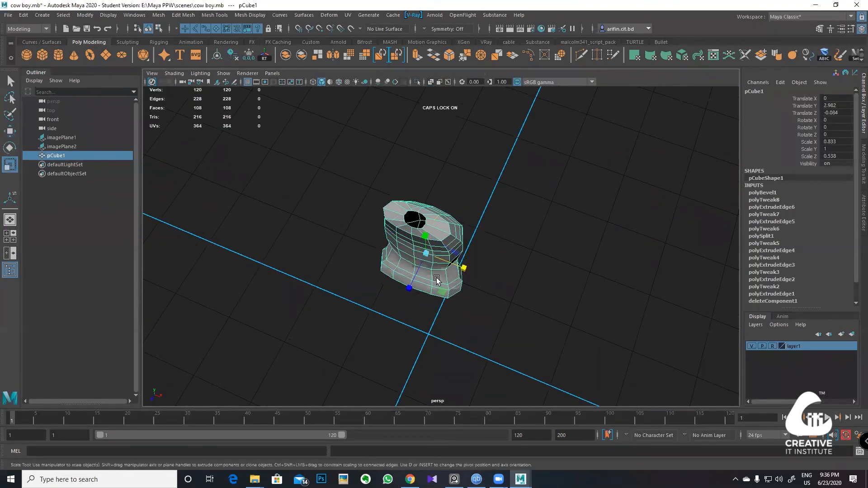
left_click_drag(441, 293, 438, 293)
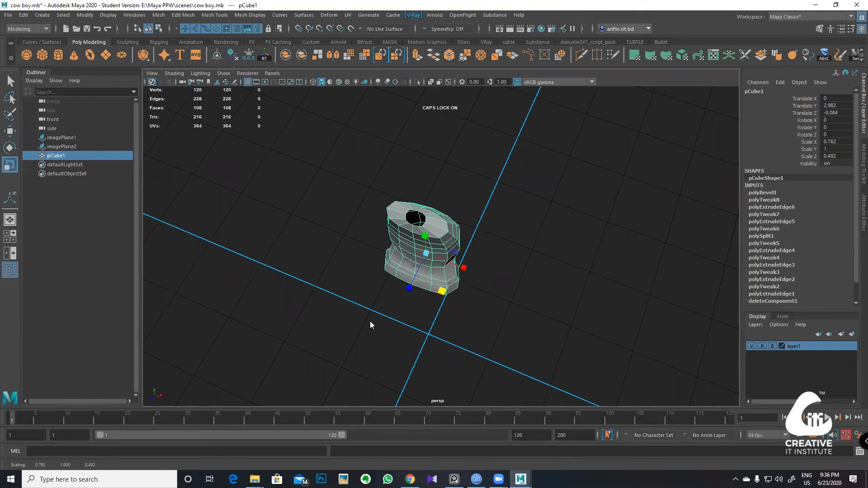
Step: Back in the front view, select two faces on the torso's upper right side
key("space")
key("space")
scroll(375, 114, "down", 2)
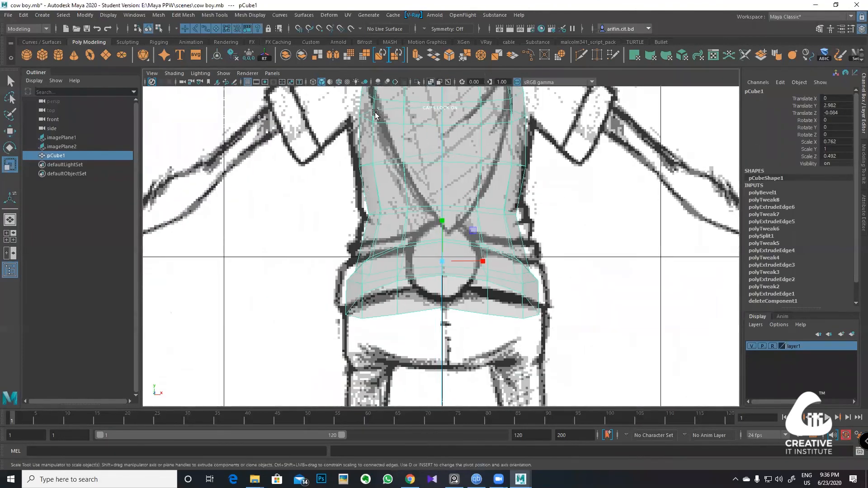
scroll(516, 281, "up", 1)
middle_click_drag(503, 268, 476, 228, "alt")
mouse_move(478, 298)
middle_mouse_down("alt")
mouse_move(398, 357)
mouse_move(389, 404)
middle_mouse_up("alt")
middle_click_drag(407, 194, 418, 298, "alt")
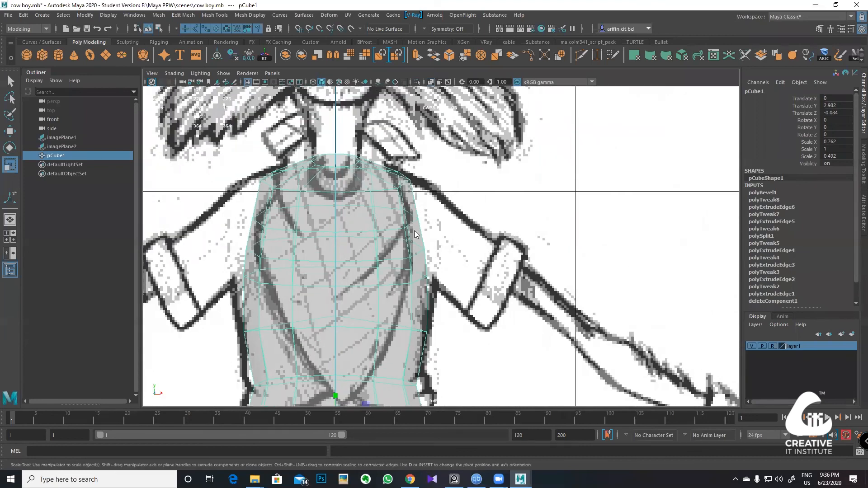
right_click_drag(415, 226, 415, 251)
left_click(409, 208)
left_click(425, 229, "shift")
key("space")
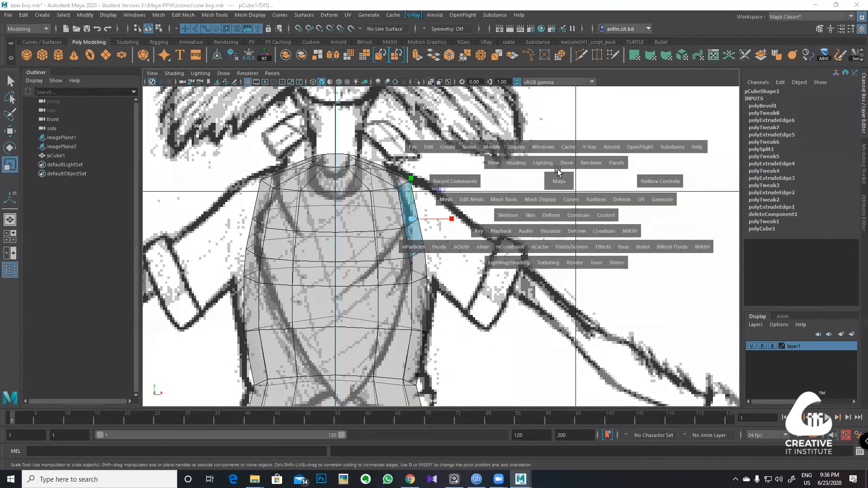
Step: Add two more shoulder faces to the selection and inspect them from several angles
key("space")
scroll(451, 172, "up", 2)
left_click_drag(451, 172, 441, 146, "alt")
left_click(463, 164, "shift")
left_click(469, 175, "shift")
left_click_drag(503, 177, 560, 146, "alt")
middle_click_drag(533, 162, 519, 219, "alt")
scroll(521, 219, "down", 5)
left_click_drag(520, 218, 479, 221, "alt")
scroll(459, 213, "up", 5)
middle_click_drag(461, 201, 454, 241, "alt")
left_click_drag(454, 241, 446, 230, "alt")
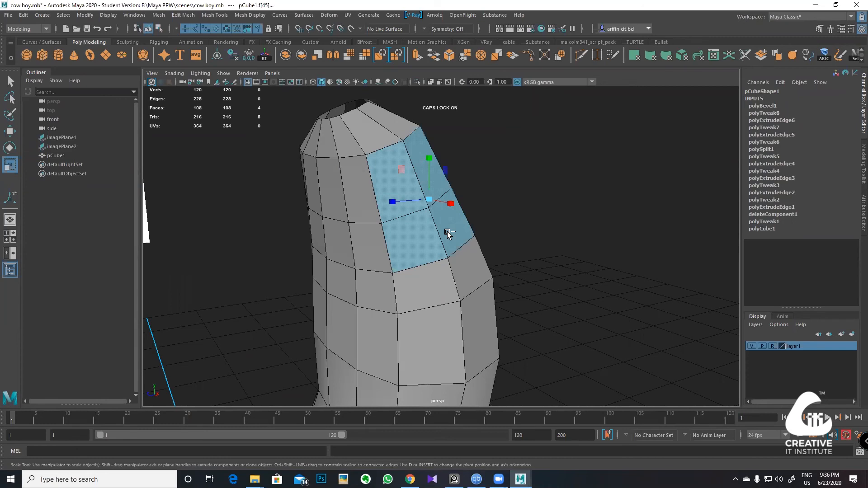
Step: Try an extrude and Circularize on the shoulder faces, then undo both
key("ctrl+e")
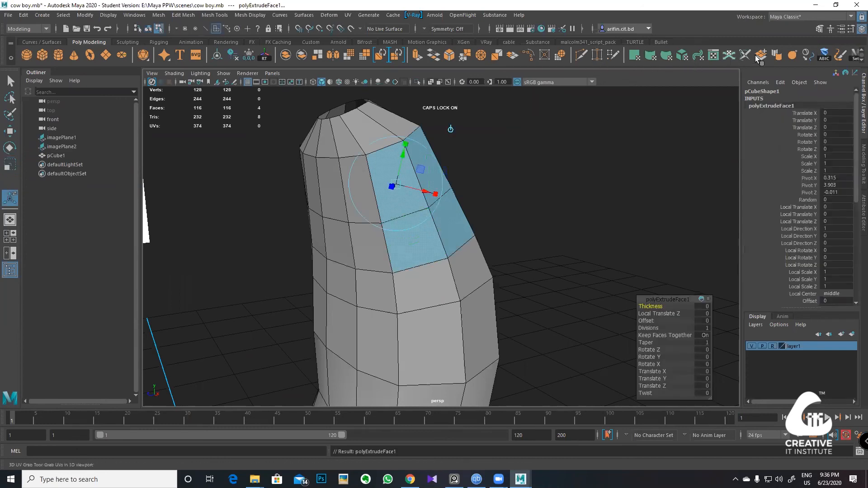
left_click(559, 54)
middle_click_drag(544, 216, 538, 215)
key("ctrl+z")
scroll(443, 178, "up", 3)
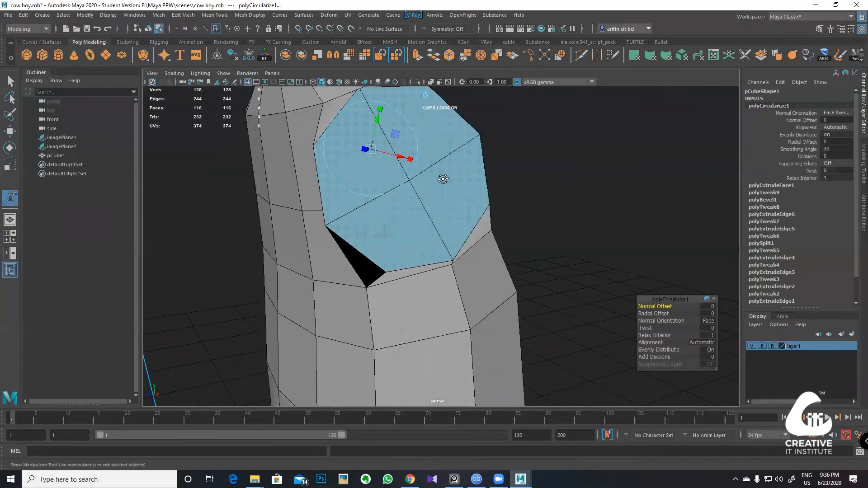
left_click_drag(444, 178, 453, 275, "alt")
middle_click_drag(454, 275, 424, 244, "alt")
left_click_drag(423, 244, 409, 246, "alt")
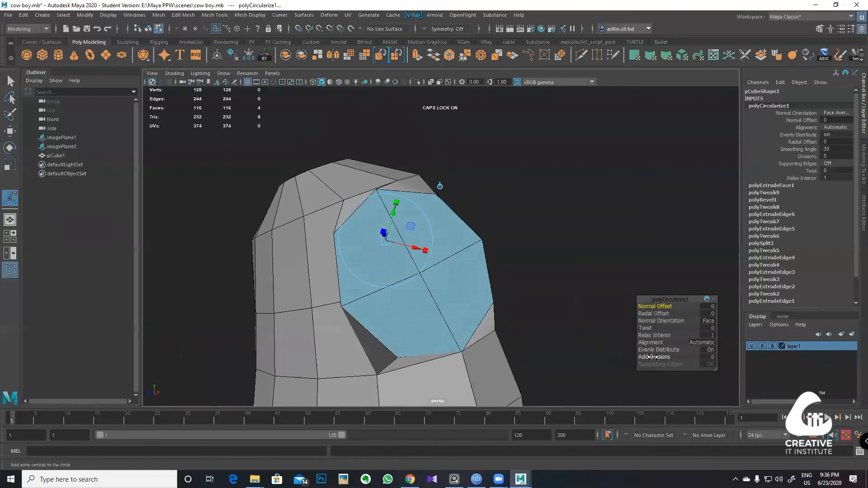
left_click_drag(471, 267, 447, 281, "alt")
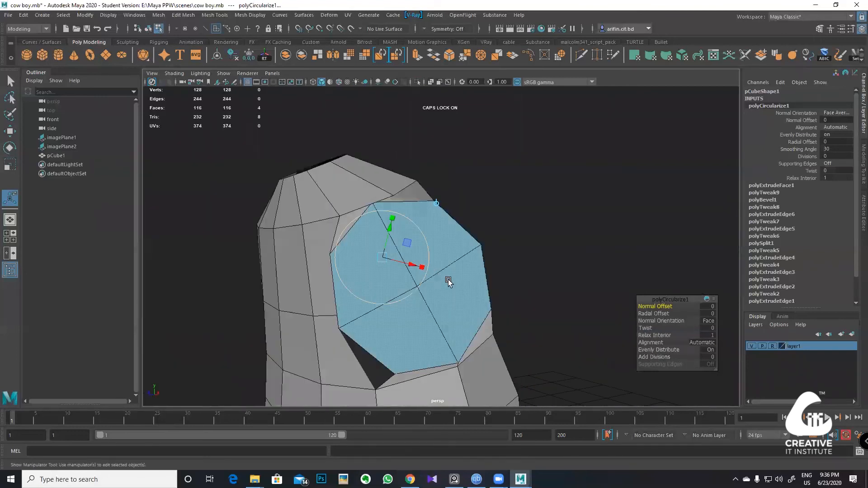
key("ctrl+z")
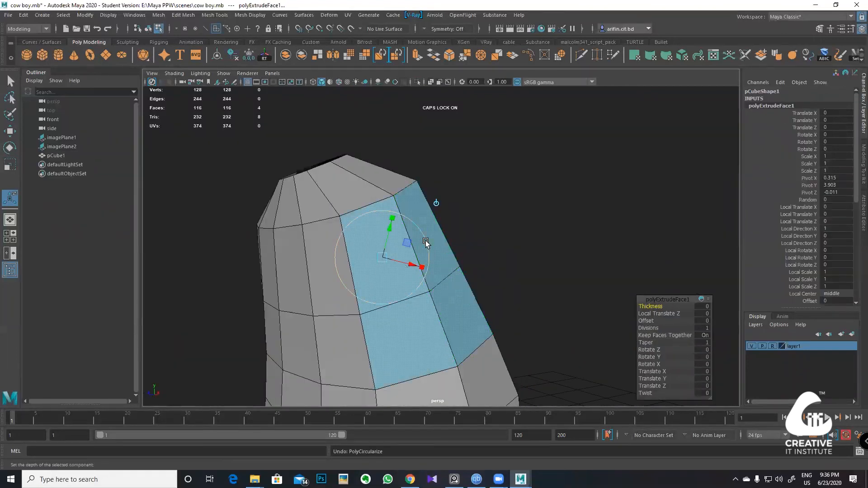
key("3")
left_click_drag(425, 241, 434, 306, "alt")
key("ctrl+z")
key("ctrl+z")
key("ctrl+z")
Step: Re-add the lower right shoulder face to the selection and bring up the symmetry options
left_click(433, 305, "shift")
left_click_drag(418, 237, 415, 52, "alt")
left_click(427, 31)
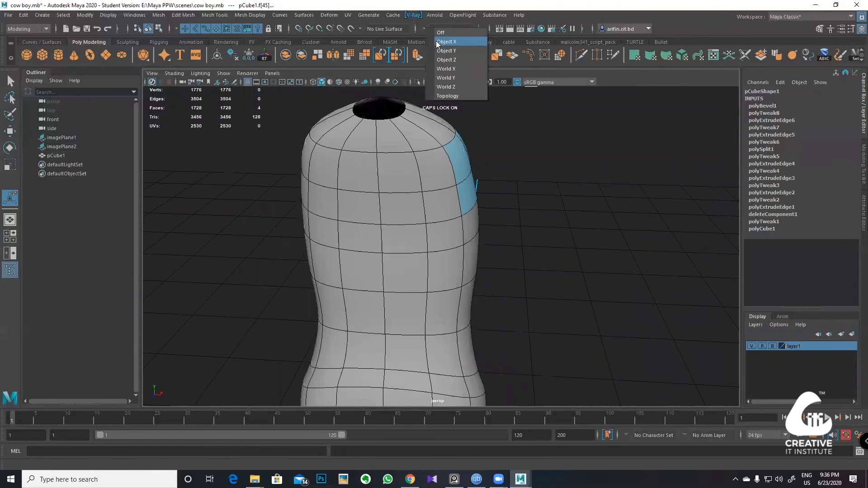
Step: Mirror the shoulder face selection across Object X
left_click(446, 48)
left_click_drag(442, 181, 459, 176, "alt")
scroll(457, 181, "up", 3)
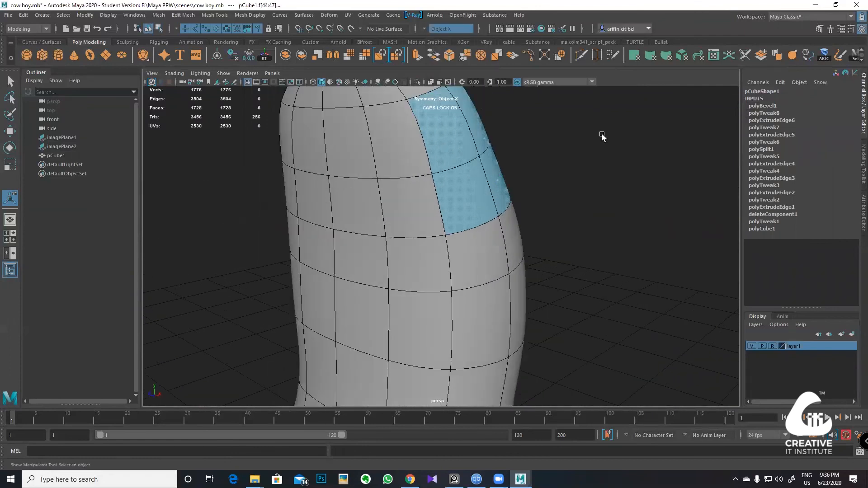
Step: Circularize, extrude and circularize the faces again with Surface alignment and -0.09 radial offset
left_click(560, 56)
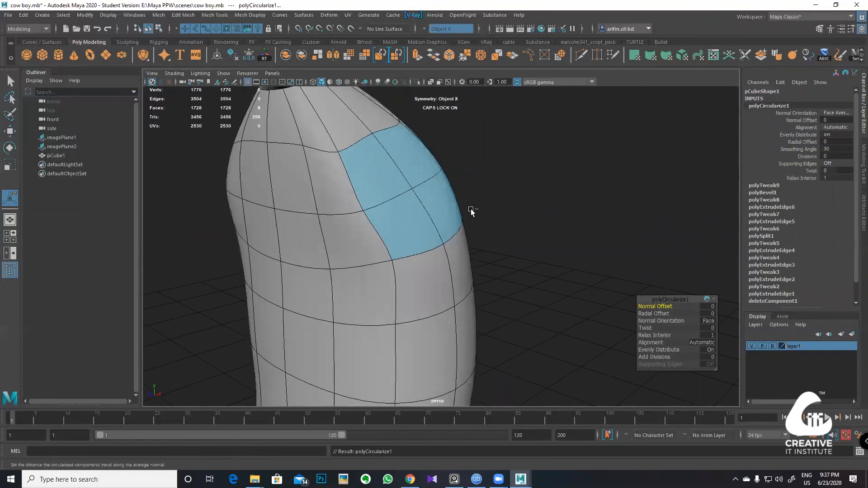
key("ctrl+e")
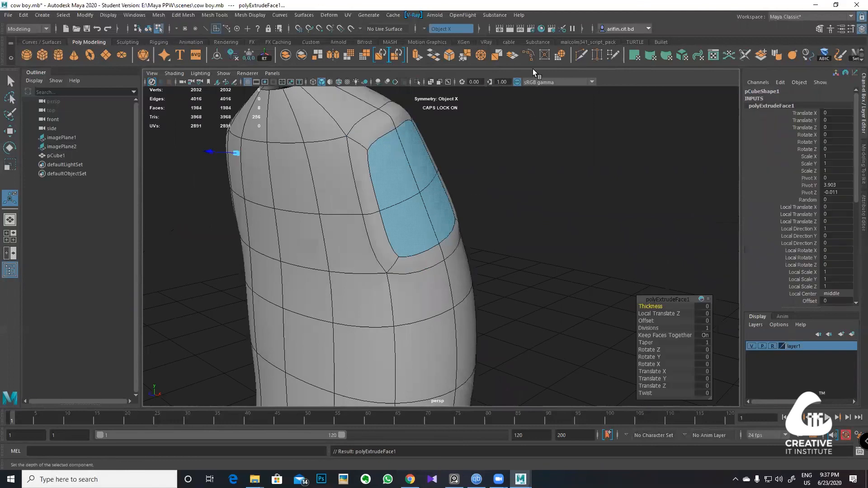
left_click(561, 56)
left_click_drag(494, 165, 472, 166, "alt")
left_click_drag(651, 344, 691, 342)
left_click_drag(403, 274, 438, 267, "alt")
key("1")
left_click_drag(430, 178, 405, 197, "alt")
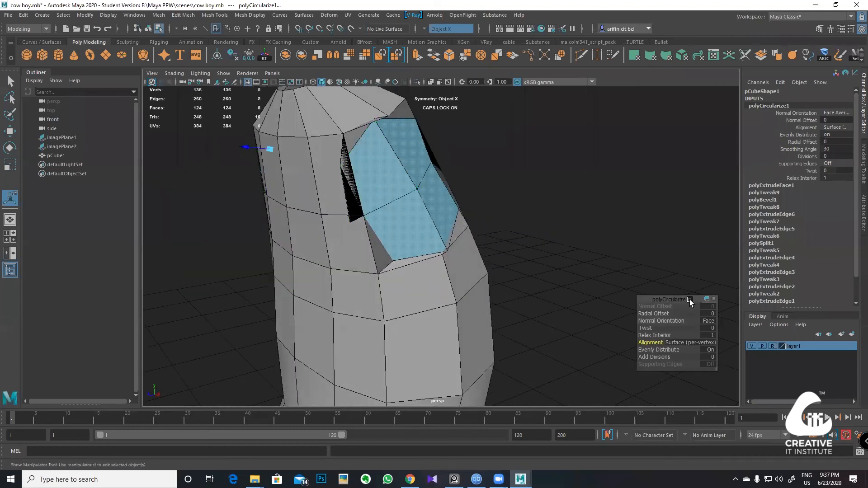
left_click_drag(653, 313, 635, 314)
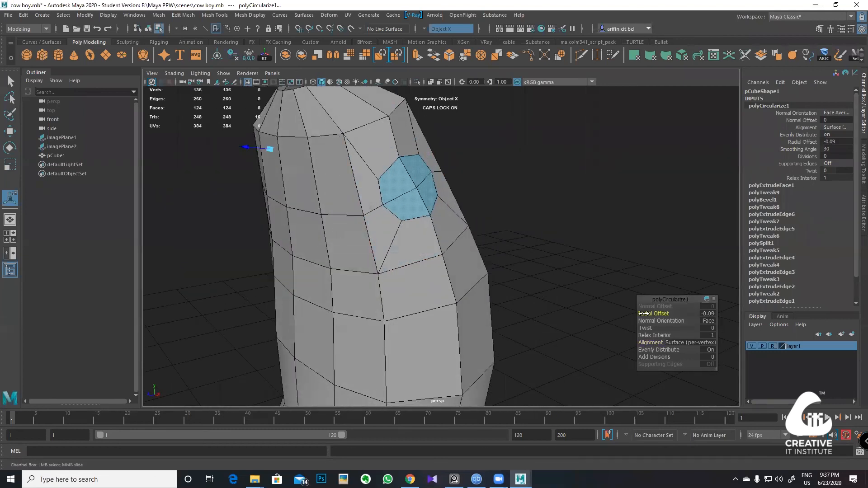
Step: In the side view, undo the circularize and extrude to restore the torso
key("space")
key("space")
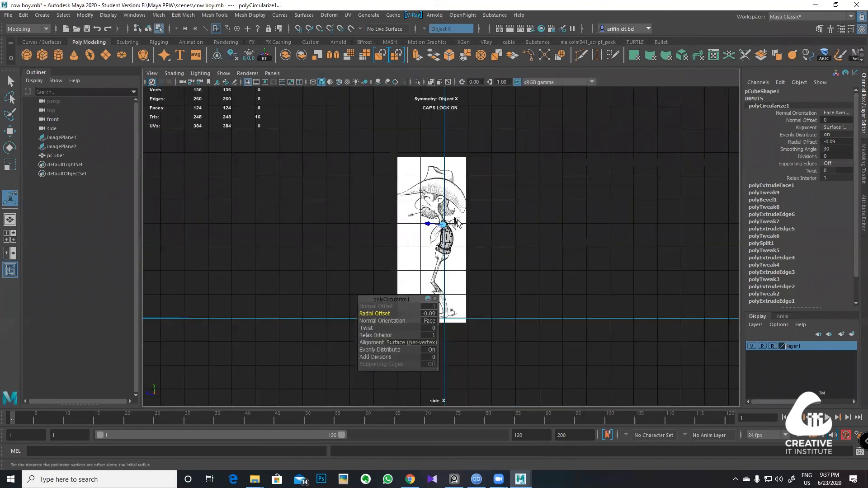
scroll(493, 267, "up", 5)
scroll(493, 266, "up", 10)
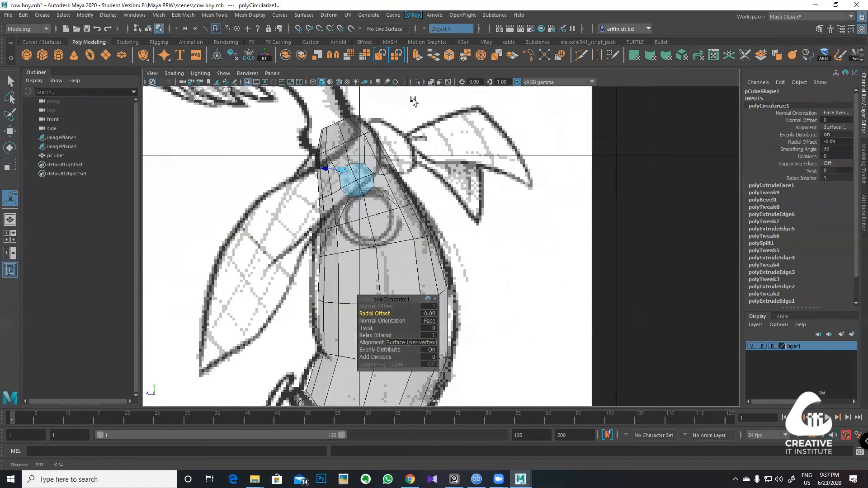
middle_click_drag(477, 246, 479, 236, "alt")
key("ctrl+z")
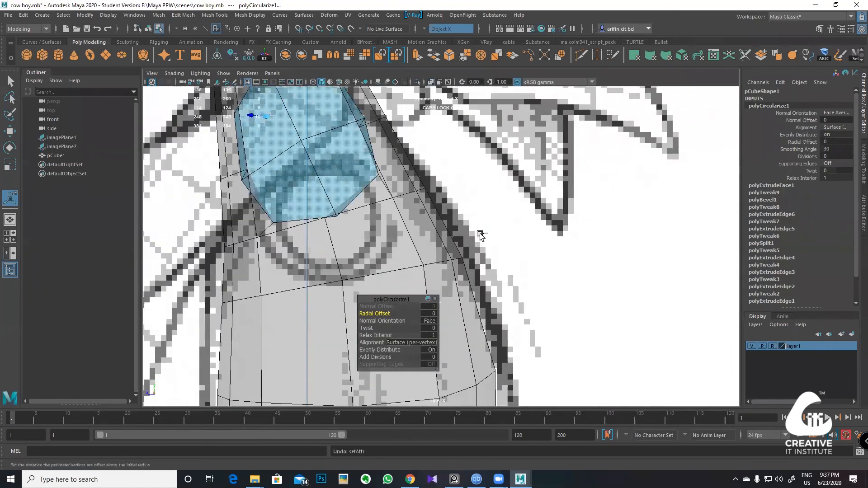
key("ctrl+z")
key("ctrl+z")
key("ctrl+z")
key("ctrl+z")
key("ctrl+z")
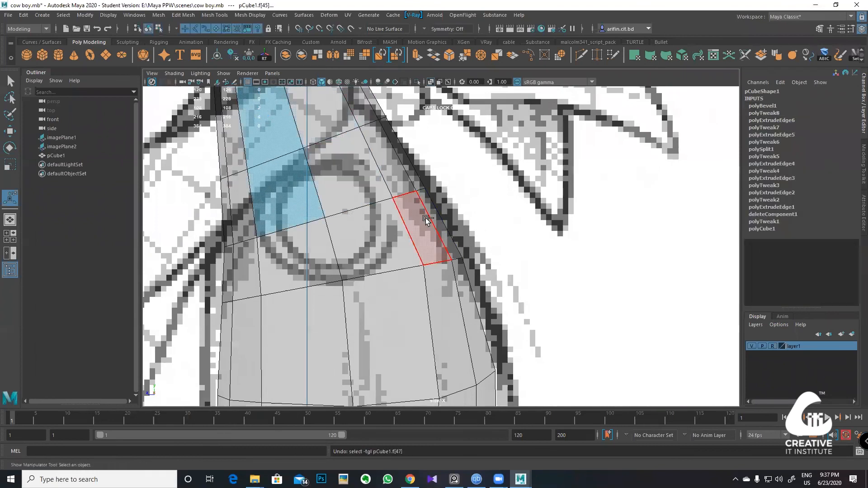
Step: With smooth preview on, select the four faces over the shoulder circle in the side view
key("3")
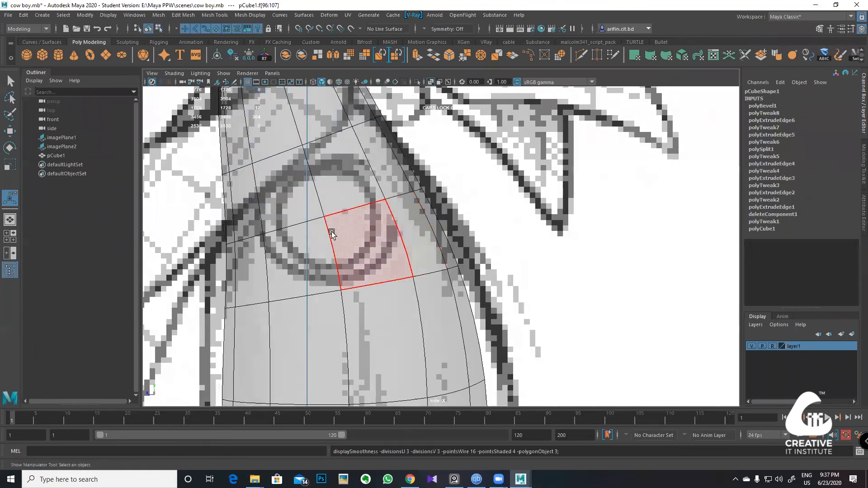
left_click(313, 271)
left_click(305, 195, "shift")
left_click(336, 183, "shift")
left_click(362, 228, "shift")
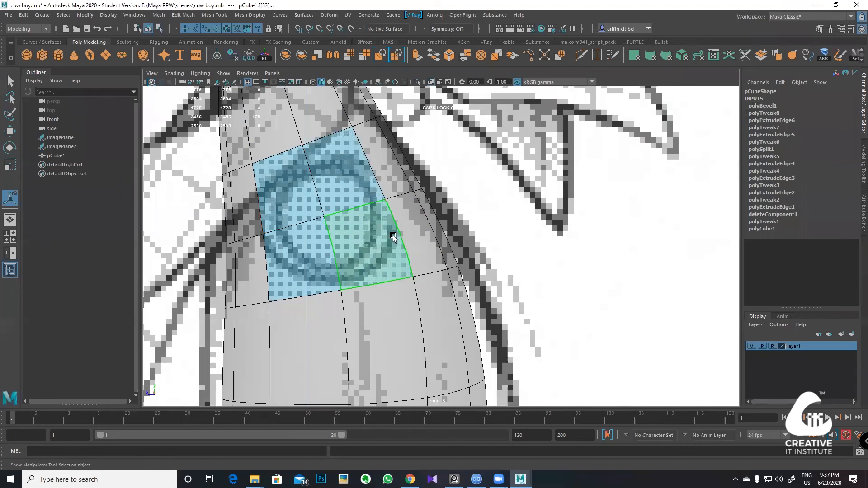
scroll(398, 236, "down", 10)
scroll(465, 245, "up", 6)
middle_click_drag(471, 245, 468, 229, "alt")
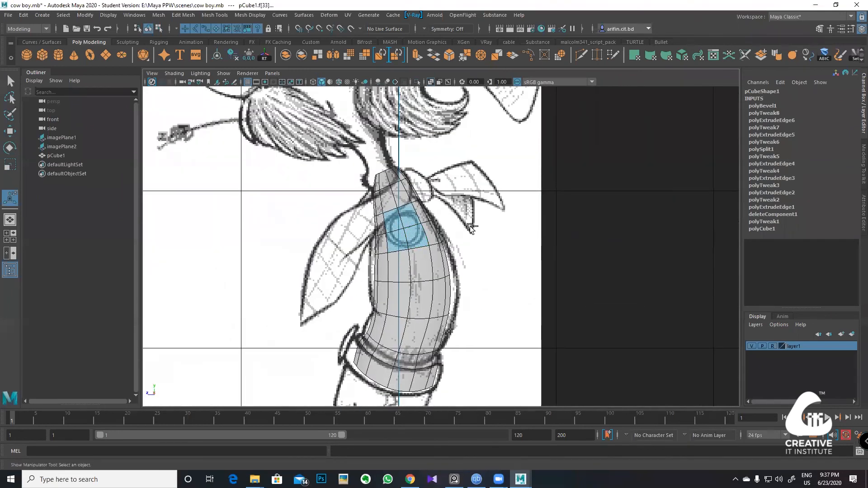
Step: Extrude the four shoulder faces and apply Circularize to them
key("ctrl+e")
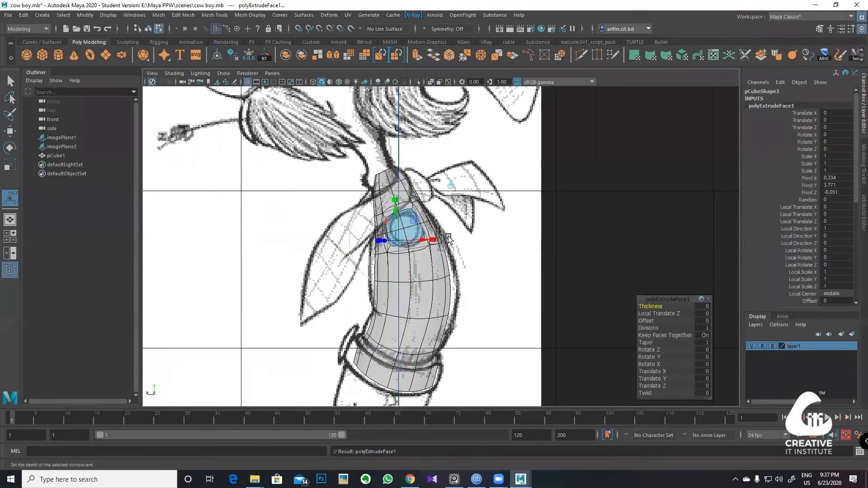
scroll(531, 258, "up", 2)
scroll(530, 258, "up", 2)
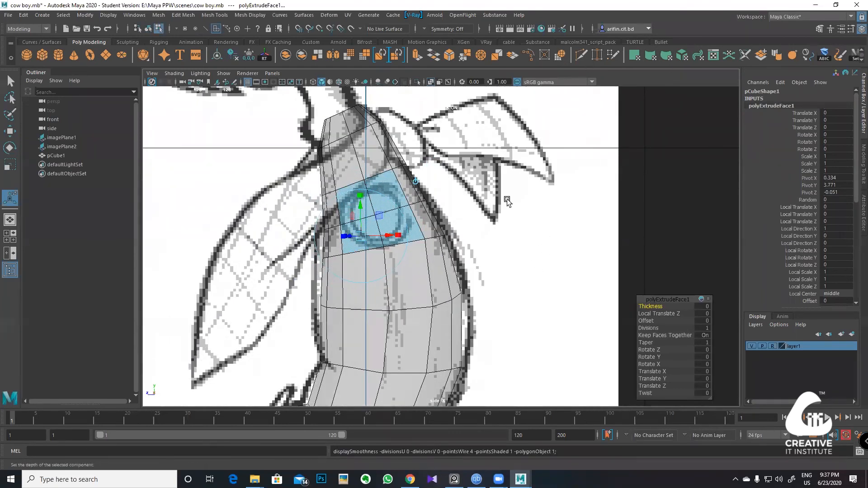
left_click(560, 56)
Step: Set the circularize to Surface (average) alignment, Radial Offset -0.05 and Twist 7.1
left_click_drag(653, 346, 741, 334)
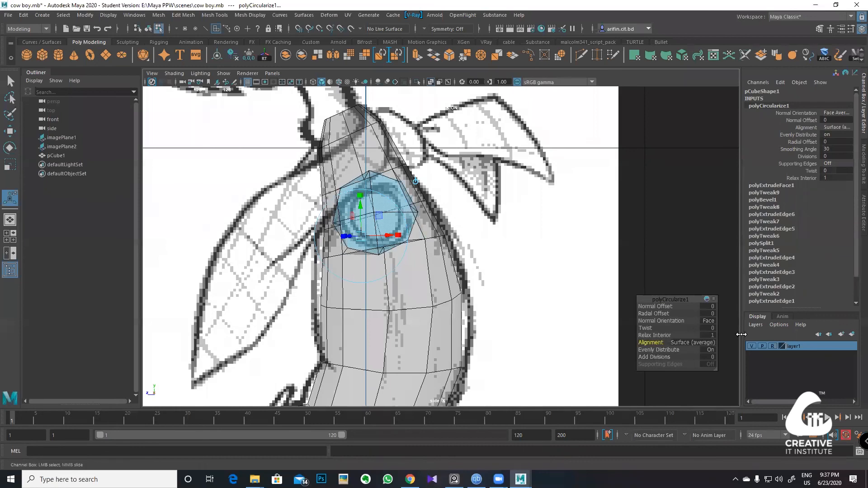
left_click_drag(647, 313, 647, 315)
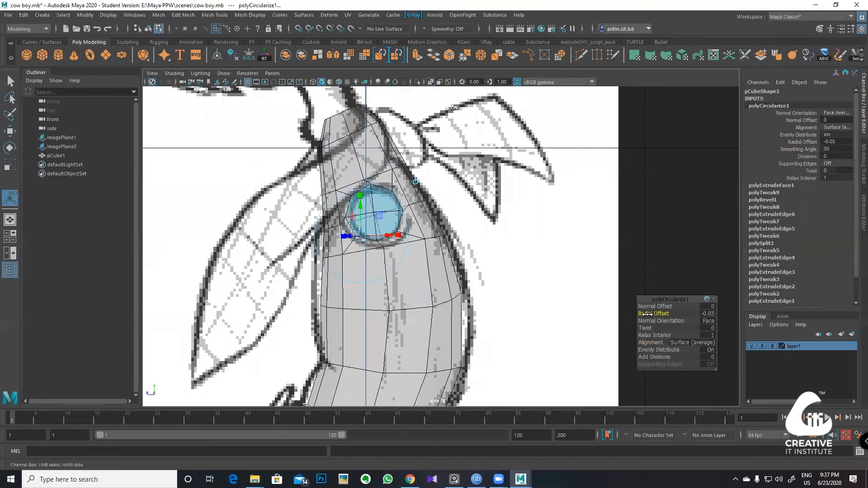
left_click_drag(650, 325, 674, 324)
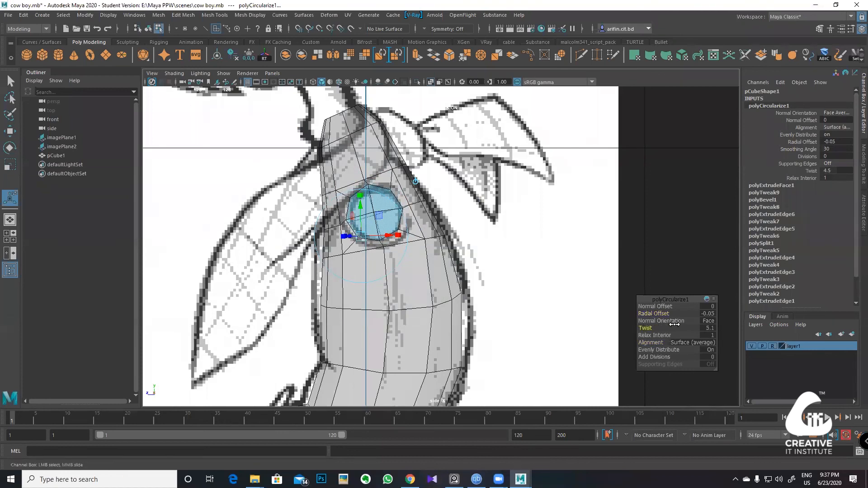
key("space")
key("space")
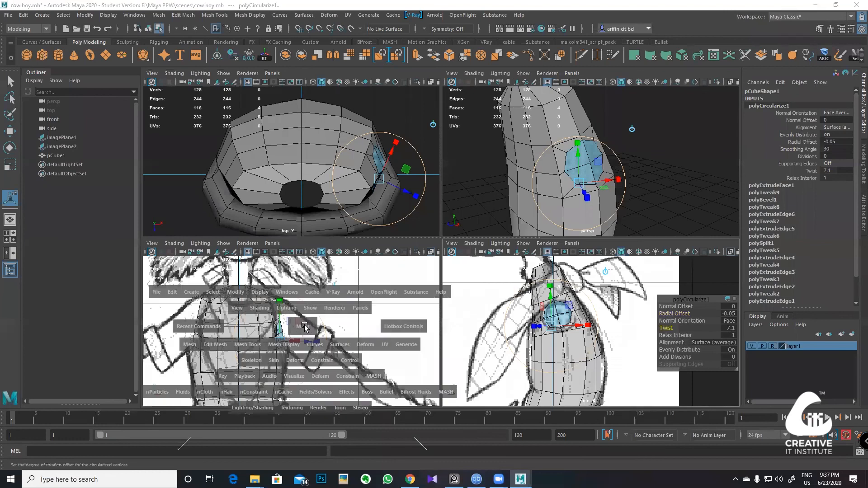
scroll(434, 219, "up", 1)
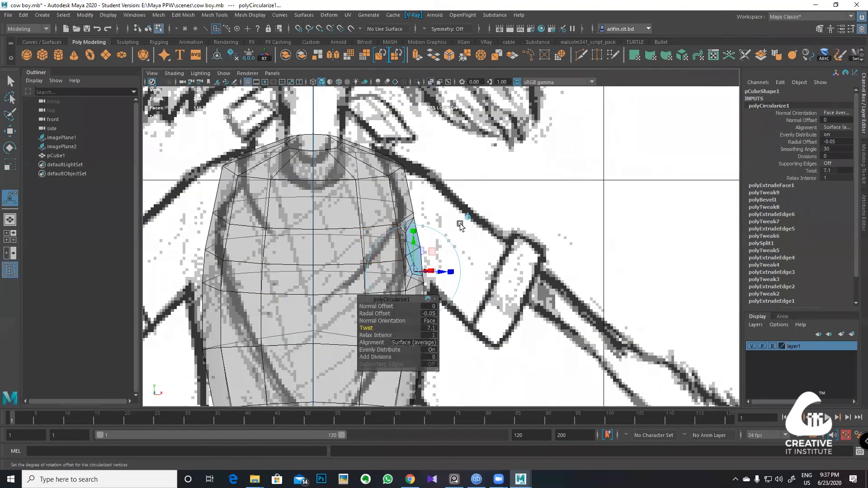
Step: Pull the shoulder faces out into a sleeve stub and tilt its end clockwise
key("w")
left_click_drag(433, 247, 479, 248)
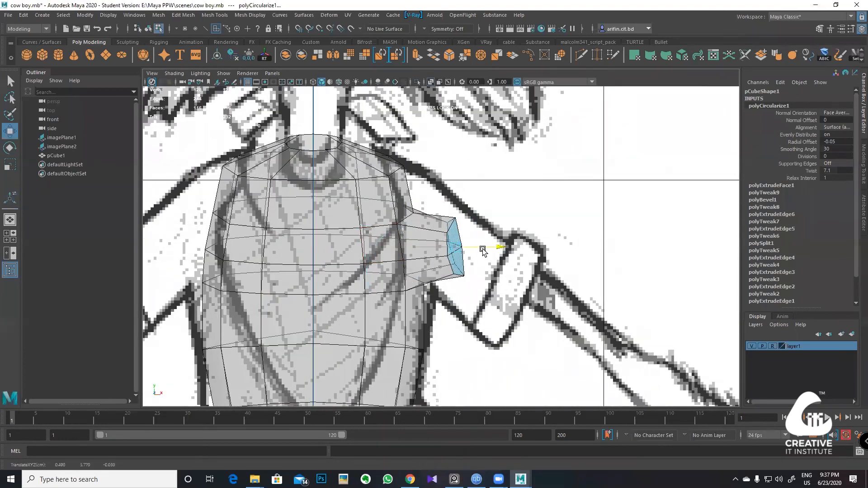
key("e")
left_click_drag(483, 218, 504, 233)
Step: In vertex mode, raise three shoulder vertices up and to the right
middle_click_drag(419, 208, 432, 221, "alt")
right_click(429, 224)
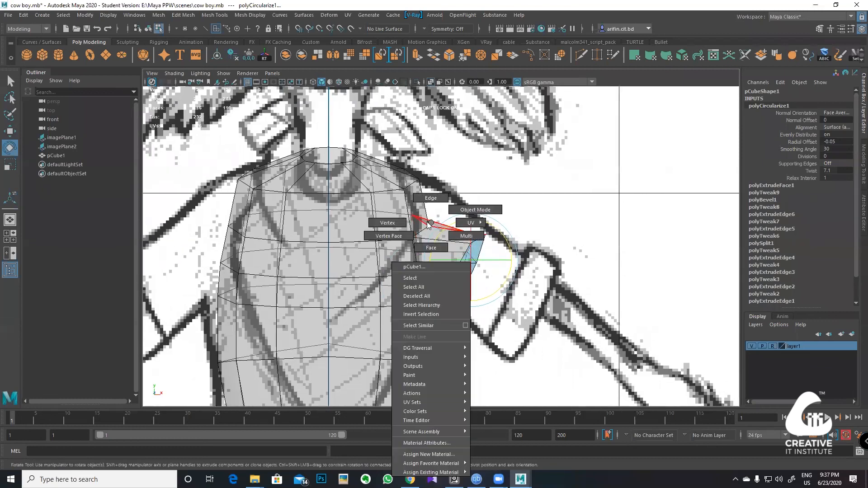
right_click_drag(431, 222, 398, 223)
left_click_drag(393, 206, 435, 243)
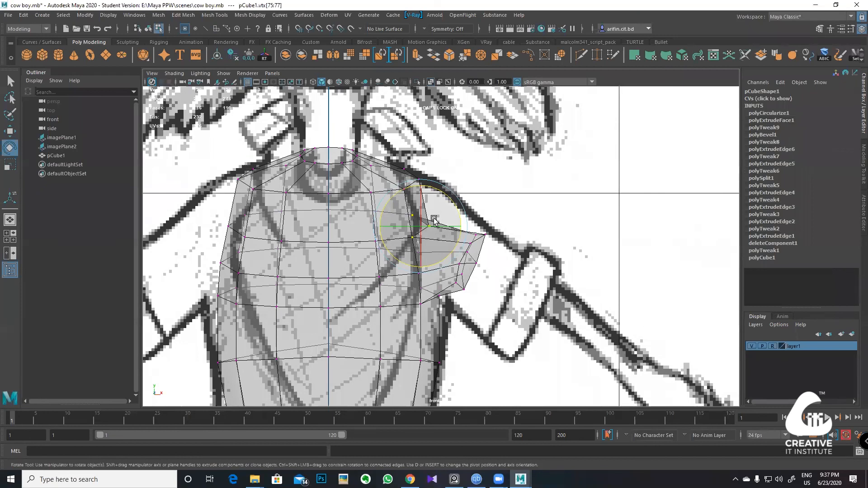
key("w")
middle_click_drag(451, 196, 471, 171)
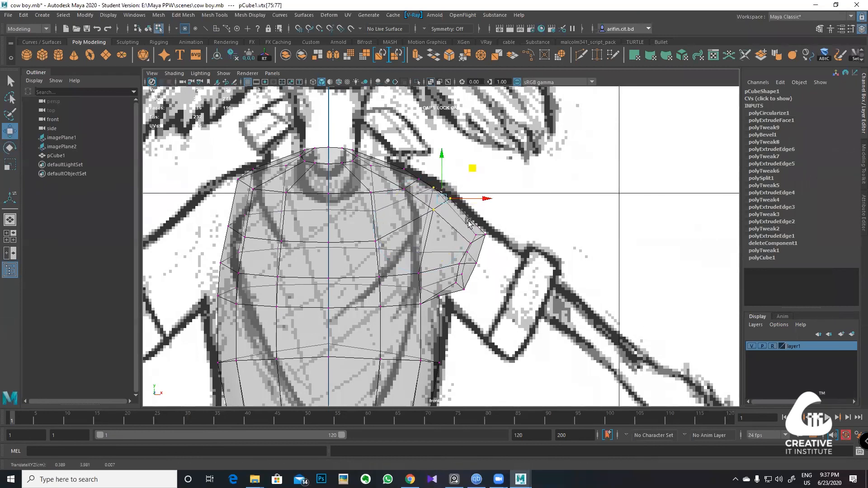
Step: Nudge a single shoulder vertex into place against the sketch
left_click_drag(498, 301, 455, 228)
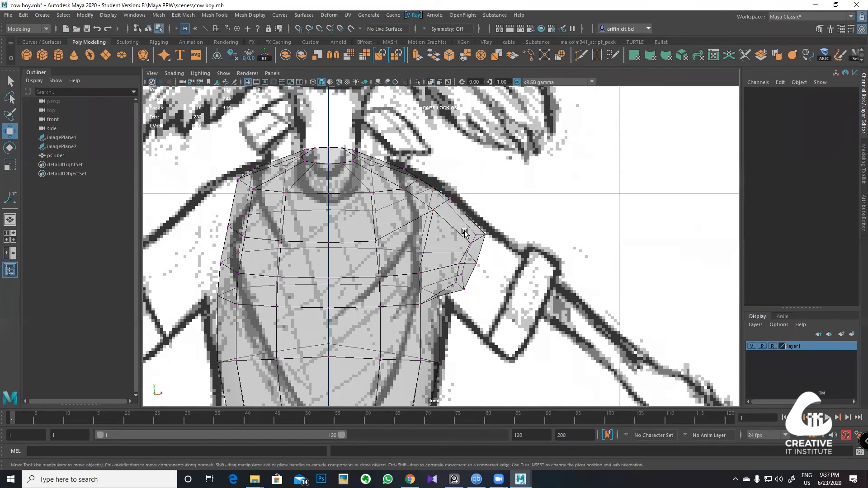
key("e")
key("w")
key("e")
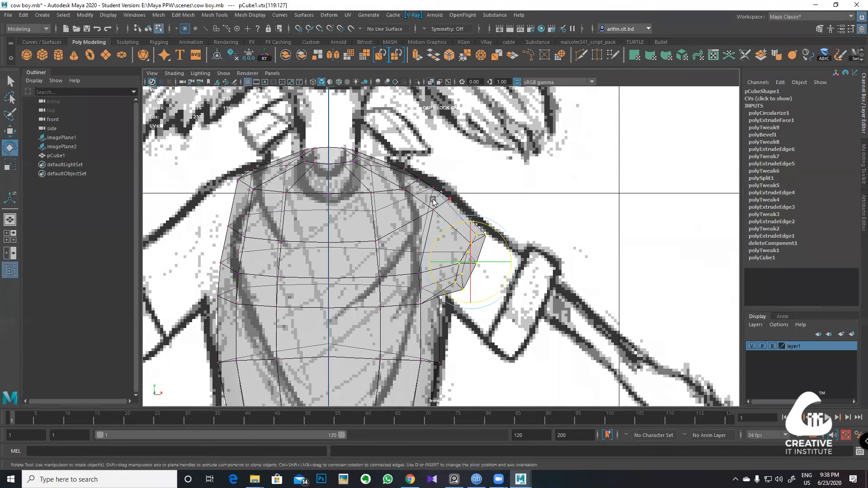
left_click_drag(403, 175, 402, 176)
key("w")
middle_click_drag(465, 176, 445, 174)
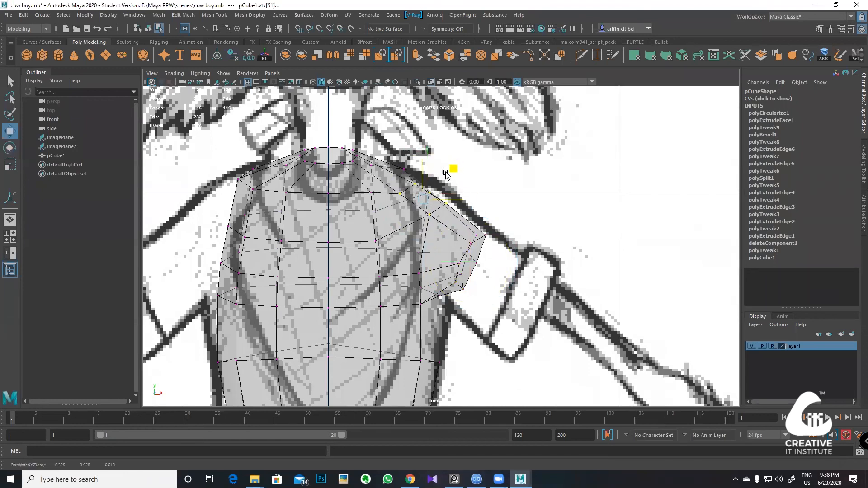
Step: Scale and shift the vertices along the top of the shoulder slightly
left_click(403, 168)
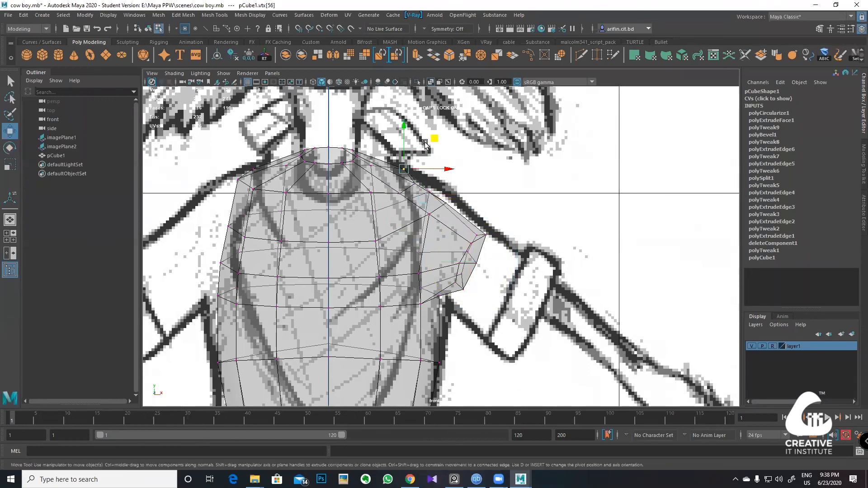
left_click(414, 183, "shift")
left_click_drag(377, 146, 437, 171)
key("e")
key("r")
left_click_drag(470, 200, 467, 200)
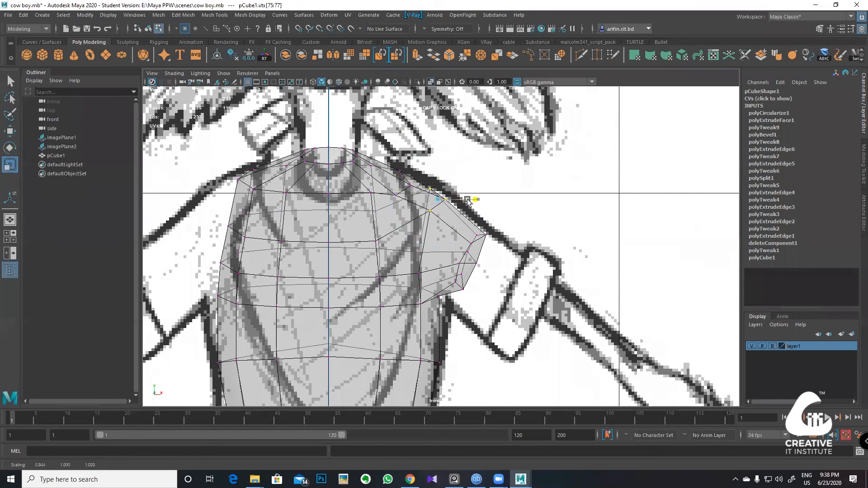
key("w")
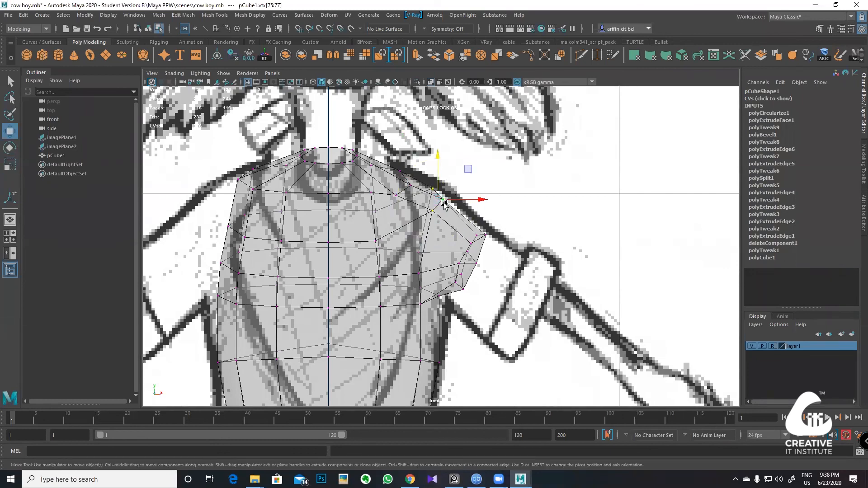
left_click_drag(464, 176, 466, 170)
Step: Flatten the nine sleeve-end vertices into a line and tilt it diagonally along the arm
middle_click_drag(507, 244, 473, 237, "alt")
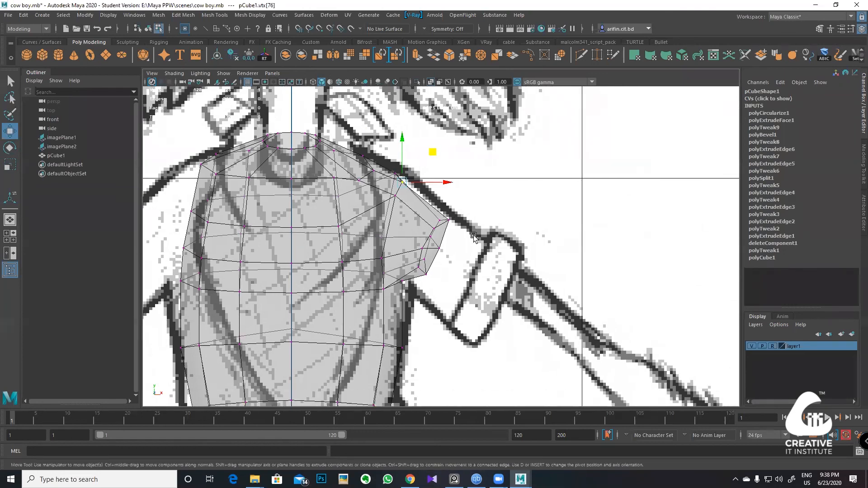
left_click_drag(408, 199, 408, 198)
key("e")
key("r")
left_click_drag(473, 247, 411, 240)
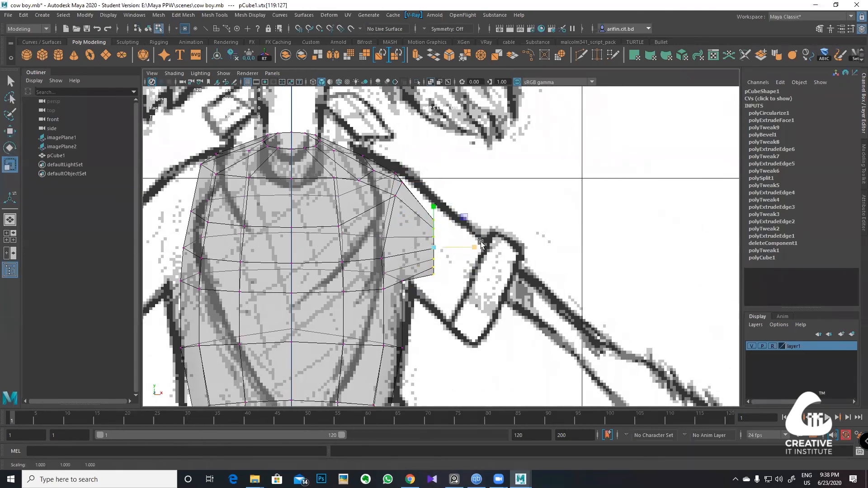
key("e")
left_click_drag(480, 244, 477, 245)
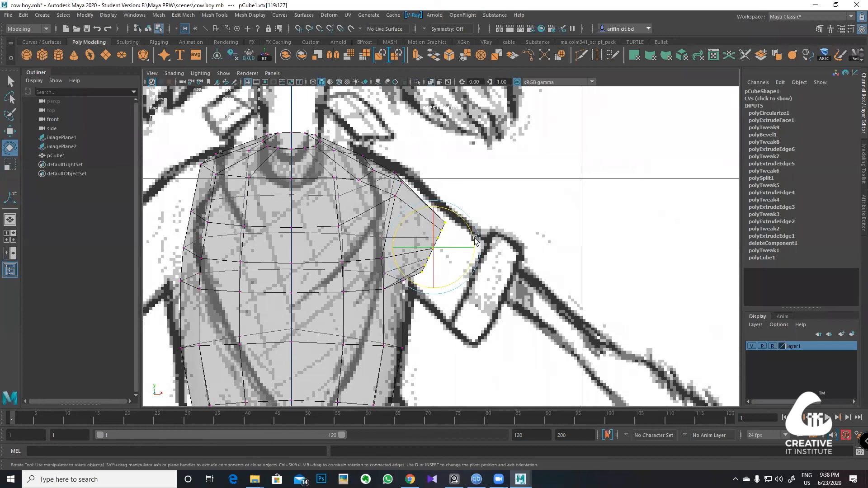
Step: Scale the sleeve-end vertices up slightly to enlarge the opening
key("w")
key("e")
key("w")
key("e")
key("w")
key("e")
key("r")
left_click_drag(436, 248, 439, 253)
scroll(450, 209, "up", 6)
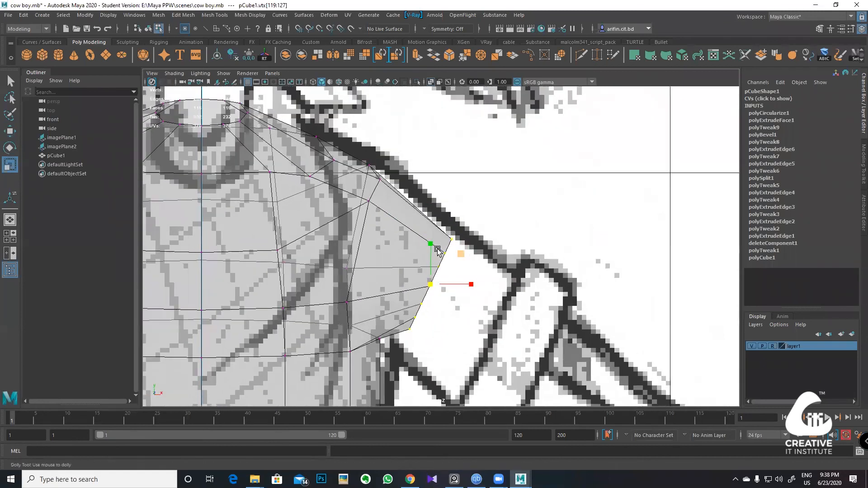
Step: Insert a centred edge loop across the shoulder sleeve stub with Multi-Cut
left_click(583, 56)
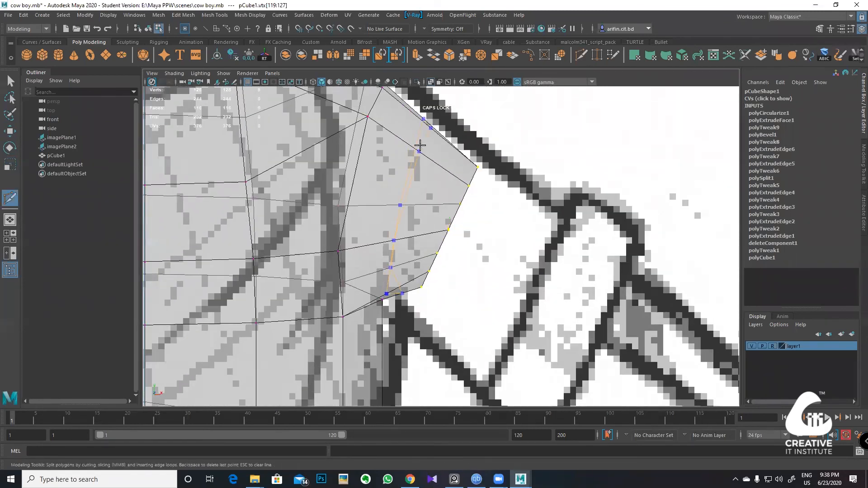
middle_click(418, 149, "ctrl")
left_click(9, 80)
scroll(459, 181, "down", 8)
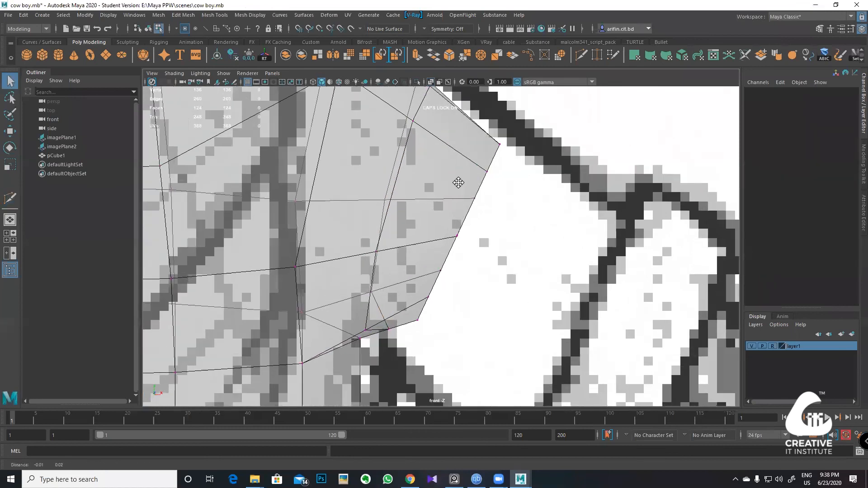
scroll(456, 228, "up", 3)
scroll(456, 228, "up", 10)
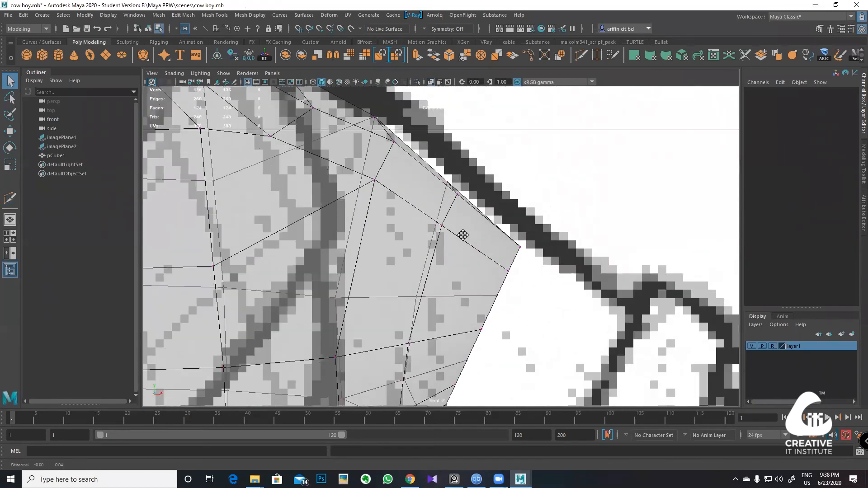
Step: Raise the upper sleeve-edge vertices up and right toward the sketched outline
left_click_drag(442, 195, 457, 225)
key("w")
left_click_drag(482, 175, 478, 165)
middle_click_drag(479, 165, 491, 124, "alt")
middle_click_drag(449, 277, 454, 211, "alt")
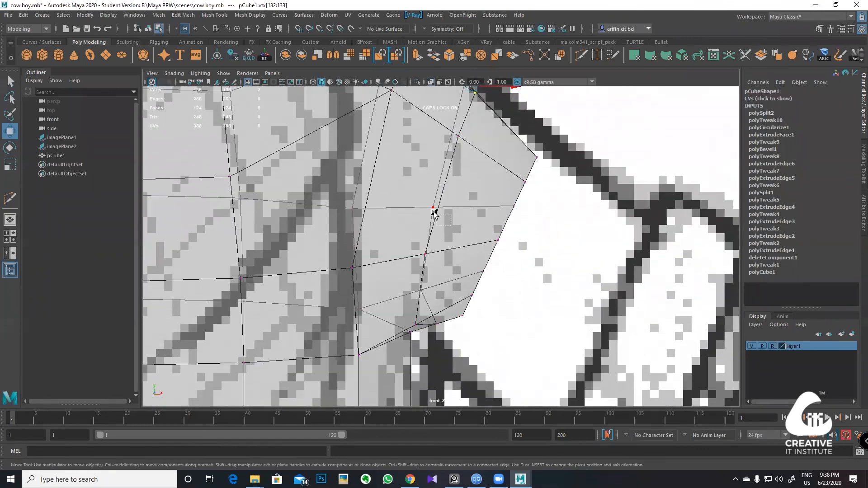
left_click_drag(461, 179, 464, 170)
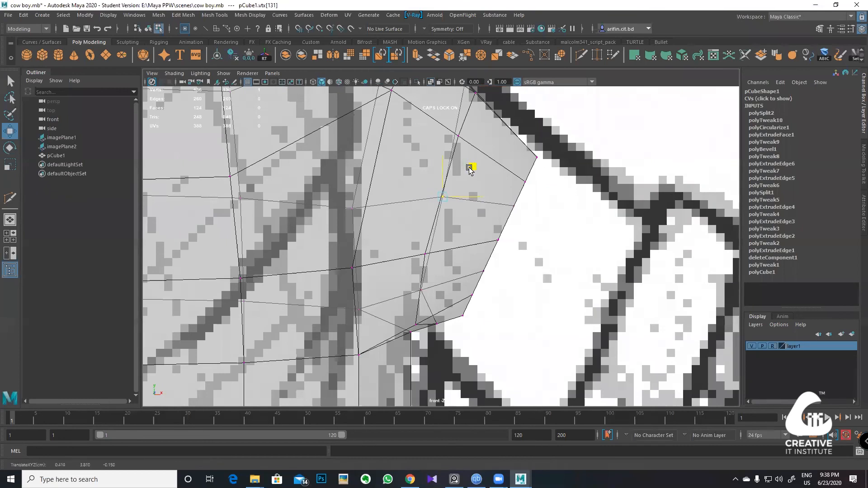
Step: Nudge the remaining and bottom sleeve vertices onto the sketch outline, checking in perspective
left_click(438, 291)
middle_click_drag(449, 258, 458, 244)
left_click(424, 327)
left_click_drag(446, 294, 460, 294)
left_click_drag(444, 331, 424, 315)
left_click_drag(463, 293, 451, 235)
left_click_drag(508, 249, 483, 227)
left_click_drag(528, 210, 515, 232)
key("space")
key("space")
left_click_drag(573, 207, 434, 256, "alt")
Step: Select a sleeve vertex to raise and turn the view toward the arm opening
left_click(461, 218)
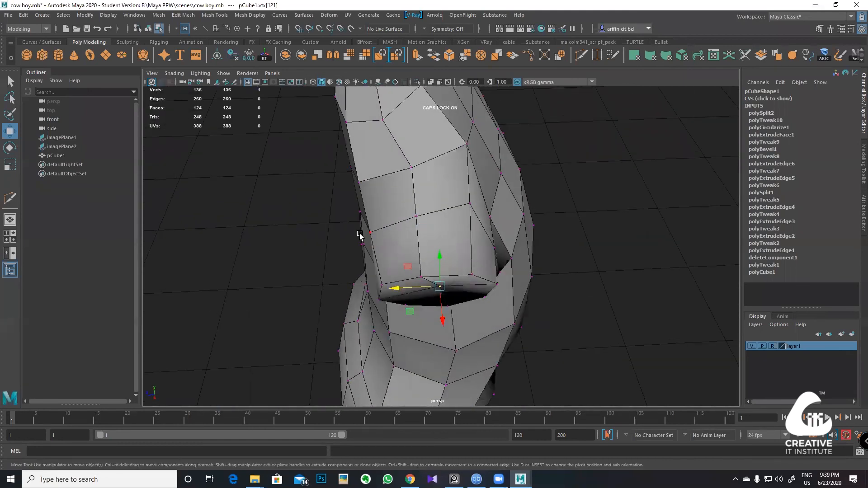
key("space")
key("space")
middle_click_drag(595, 217, 365, 223, "alt")
key("space")
key("space")
left_click_drag(488, 162, 474, 118, "alt")
Step: Select the sleeve-end faces and scale them flat into a planar arm opening
right_click_drag(416, 173, 416, 197)
left_click(393, 176)
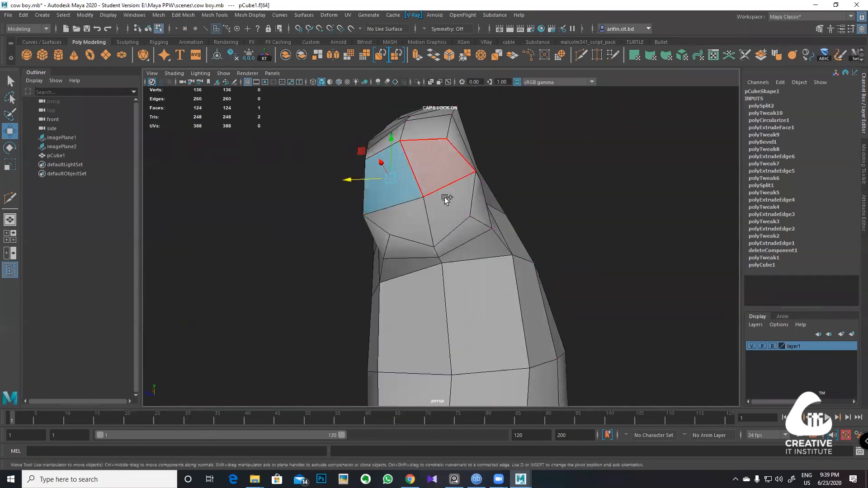
key("e")
key("r")
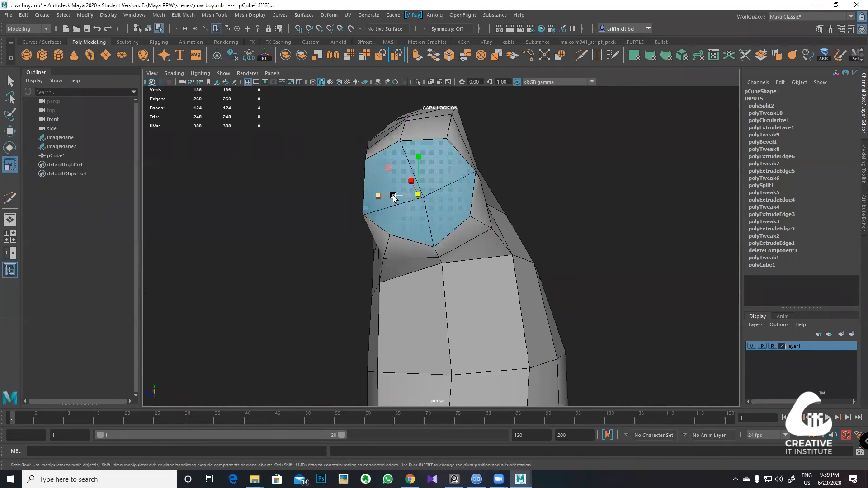
left_click_drag(428, 203, 449, 207, "alt")
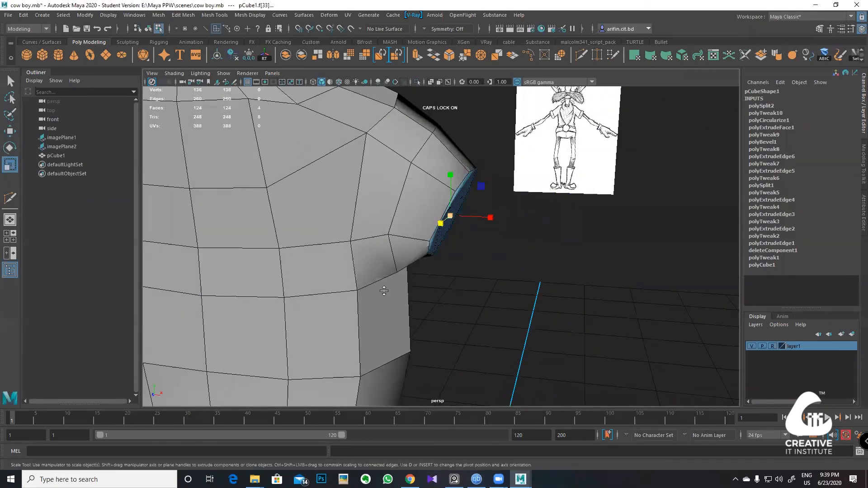
Step: Frame the whole character in the front view and zoom in on the sleeve
key("space")
key("space")
key("a")
scroll(497, 258, "up", 6)
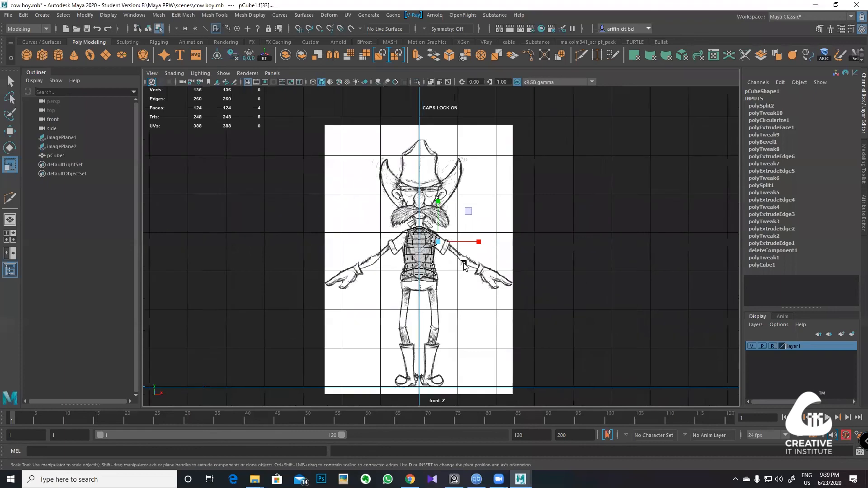
scroll(445, 260, "up", 3)
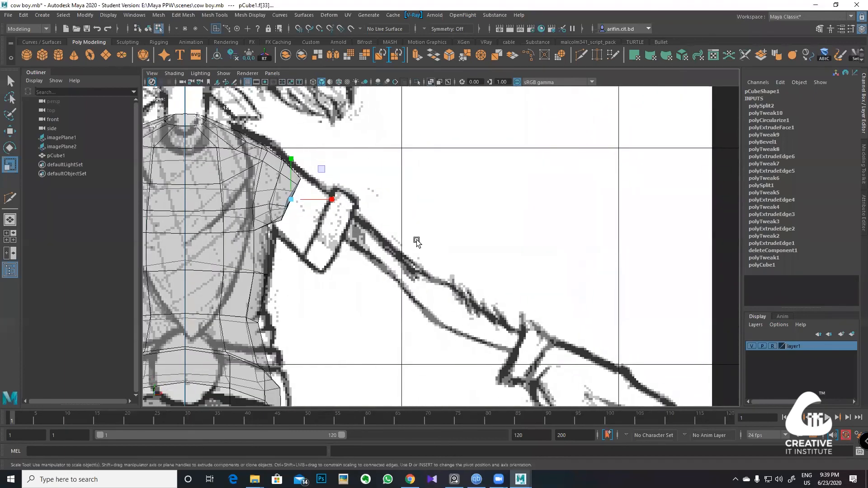